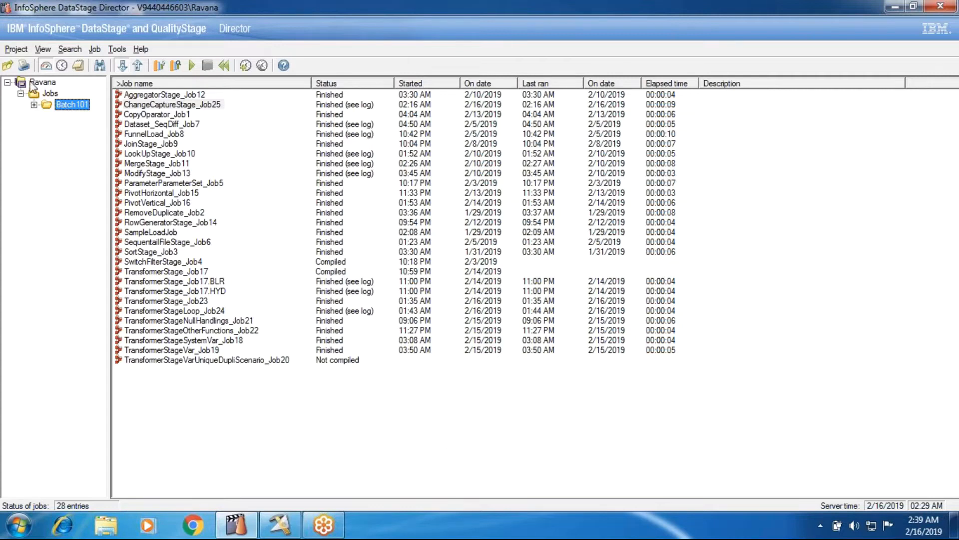
Close the open Director, relaunch the Director Client from the desktop, and log in to the preset project with the account password.
{"action": "left_click", "coordinate": [935, 8]}
{"action": "left_click", "coordinate": [892, 7]}
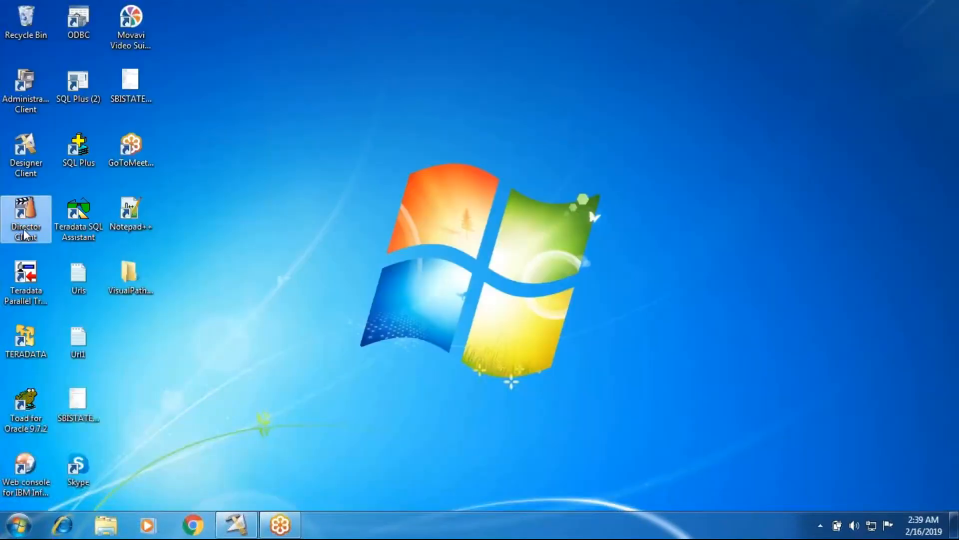
{"action": "double_click", "coordinate": [23, 229]}
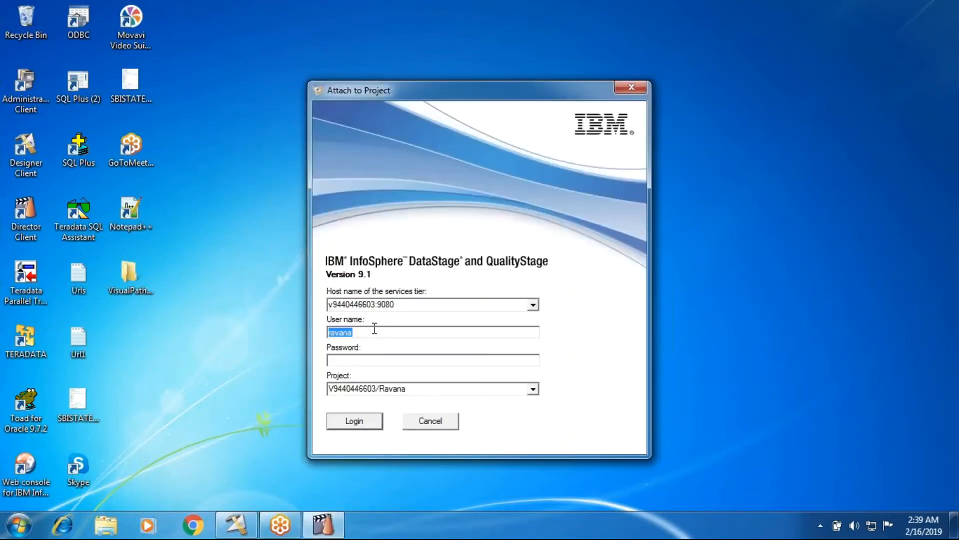
{"action": "key", "text": "Tab"}
{"action": "type", "text": "*******"}
{"action": "left_click", "coordinate": [378, 426]}
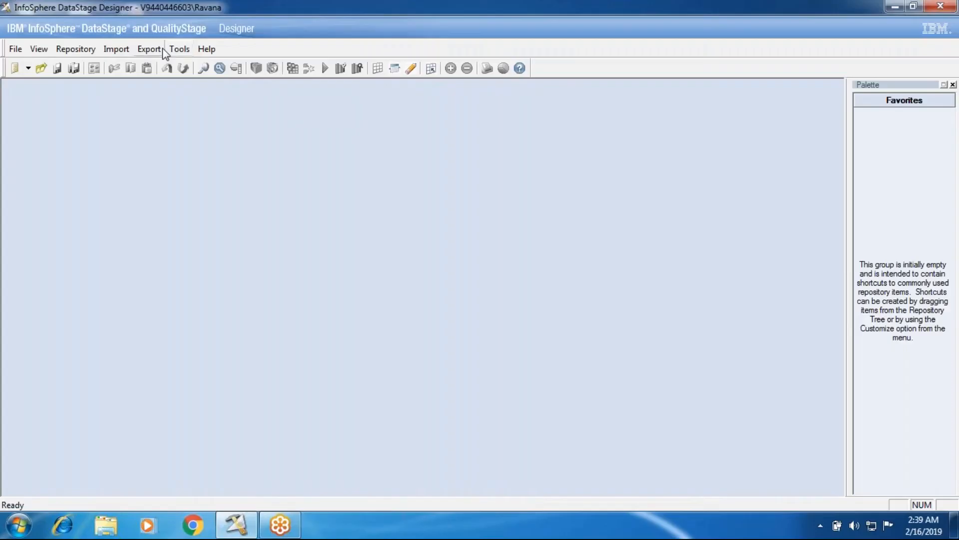
Run the Director from within the Designer, close it, and run it from the Designer again.
{"action": "left_click", "coordinate": [179, 49]}
{"action": "left_click", "coordinate": [209, 161]}
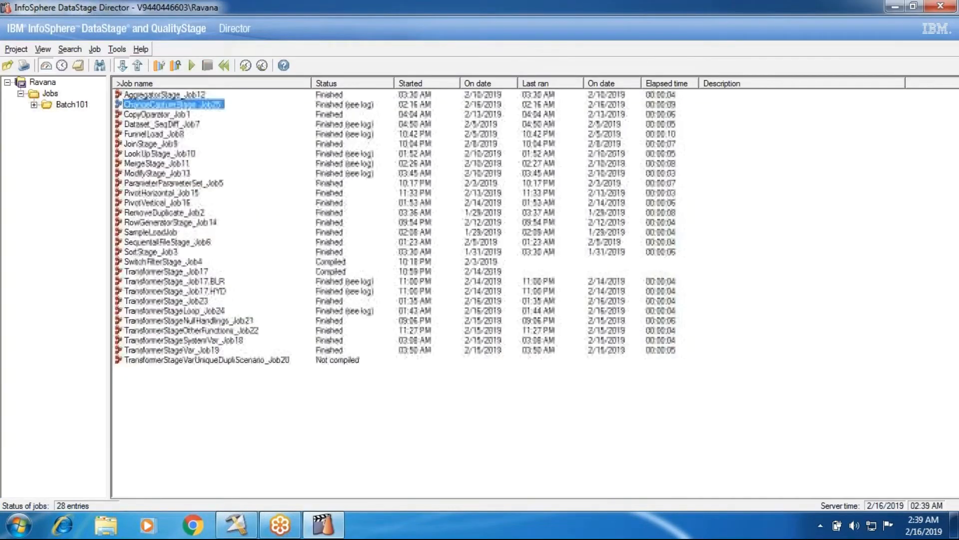
{"action": "left_click", "coordinate": [950, 7]}
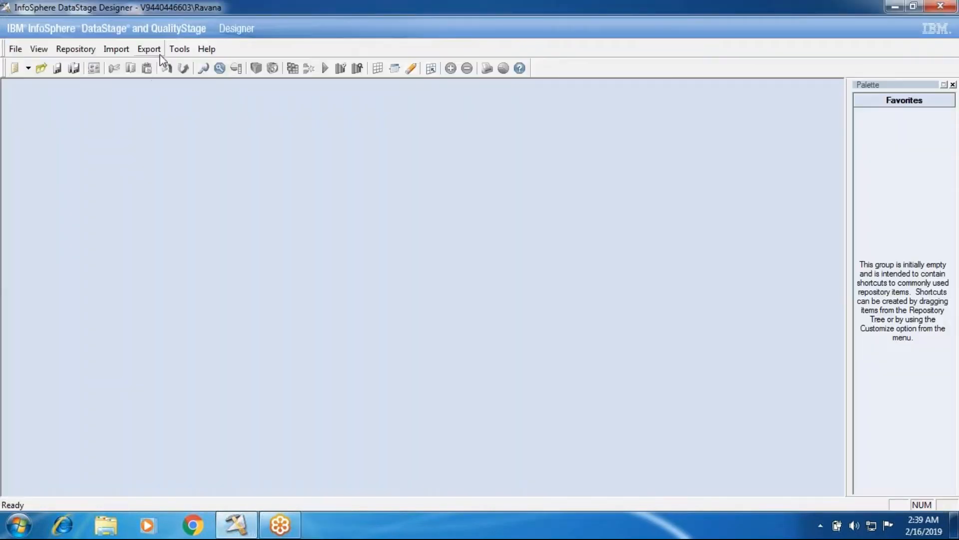
{"action": "left_click", "coordinate": [173, 50]}
{"action": "left_click", "coordinate": [209, 160]}
{"action": "left_click", "coordinate": [40, 49]}
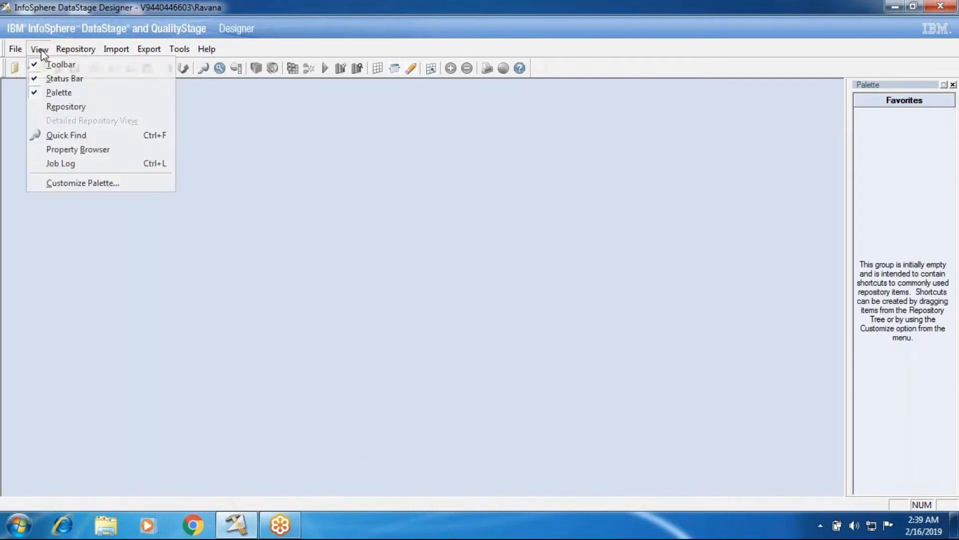
{"action": "left_click", "coordinate": [56, 165]}
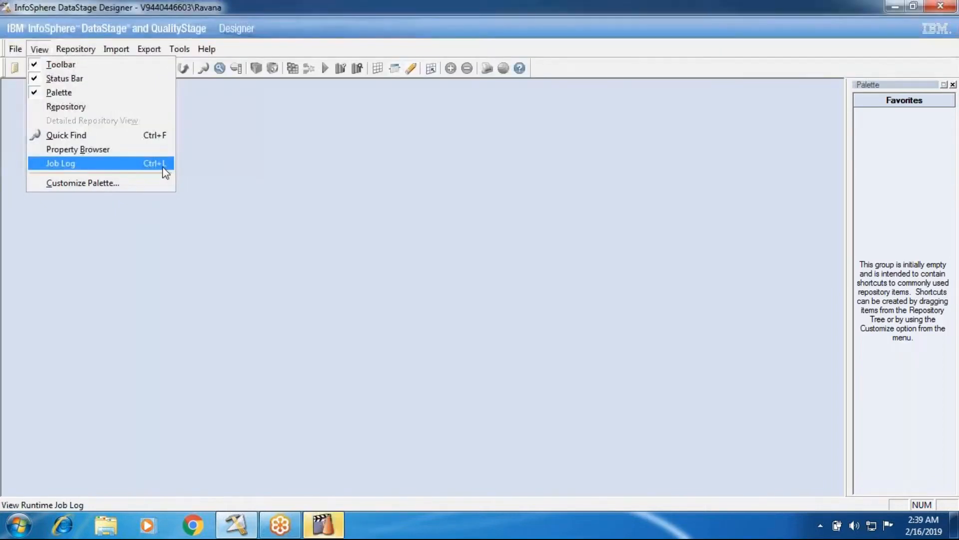
{"action": "left_click", "coordinate": [99, 321]}
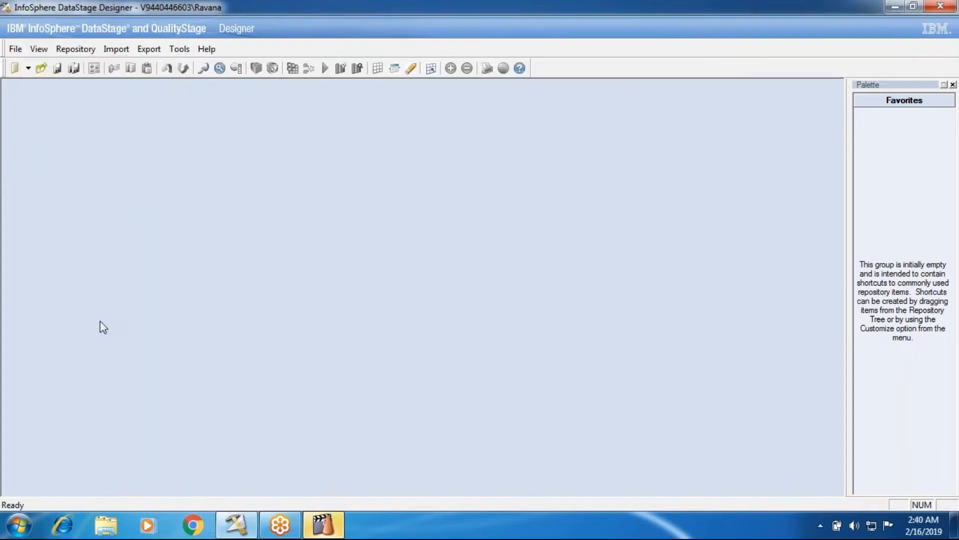
Open the recent parallel job ChangeCaptureStage_Job25 in the Designer.
{"action": "left_click", "coordinate": [15, 49]}
{"action": "left_click", "coordinate": [80, 148]}
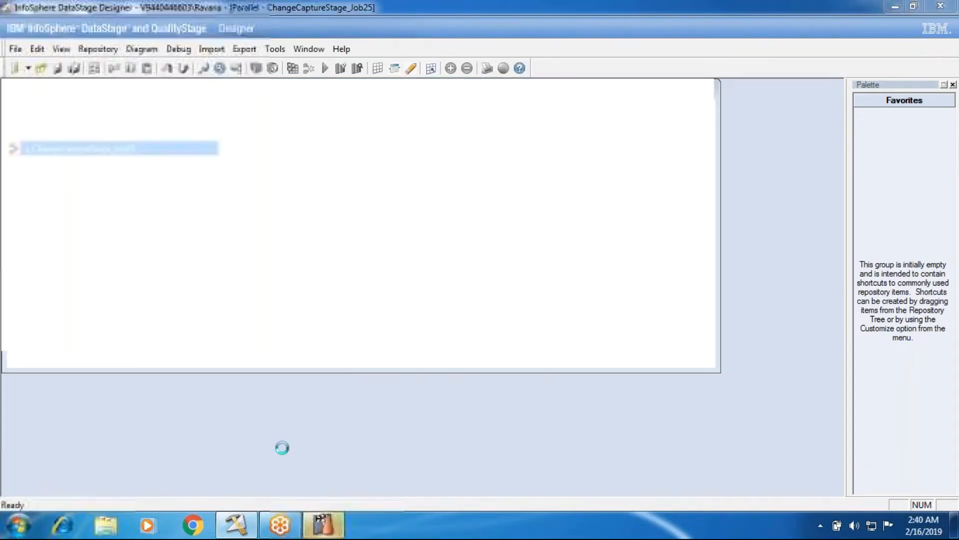
{"action": "left_click", "coordinate": [229, 534]}
{"action": "left_click", "coordinate": [229, 533]}
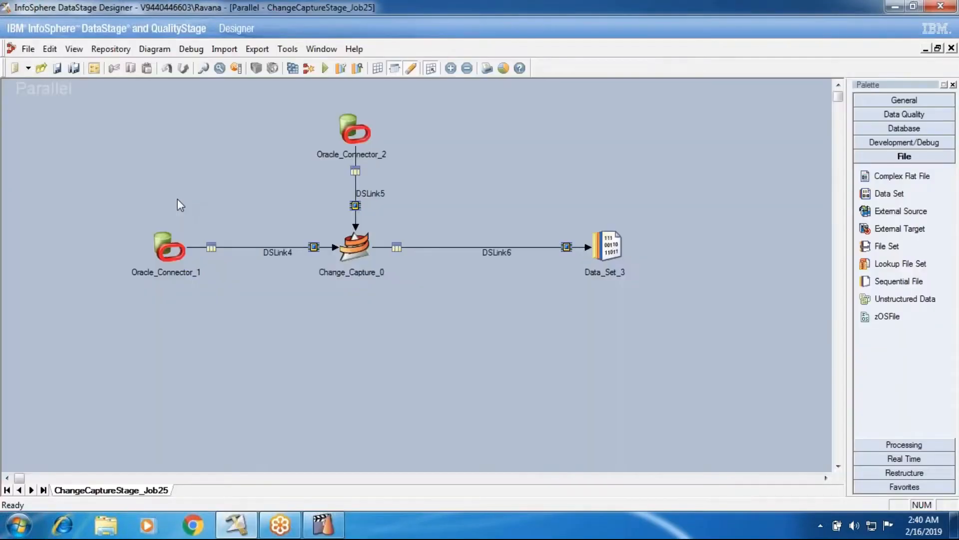
Display the job log of ChangeCaptureStage_Job25 in the Designer, look through its events, and close the log view.
{"action": "key", "text": "ctrl+l"}
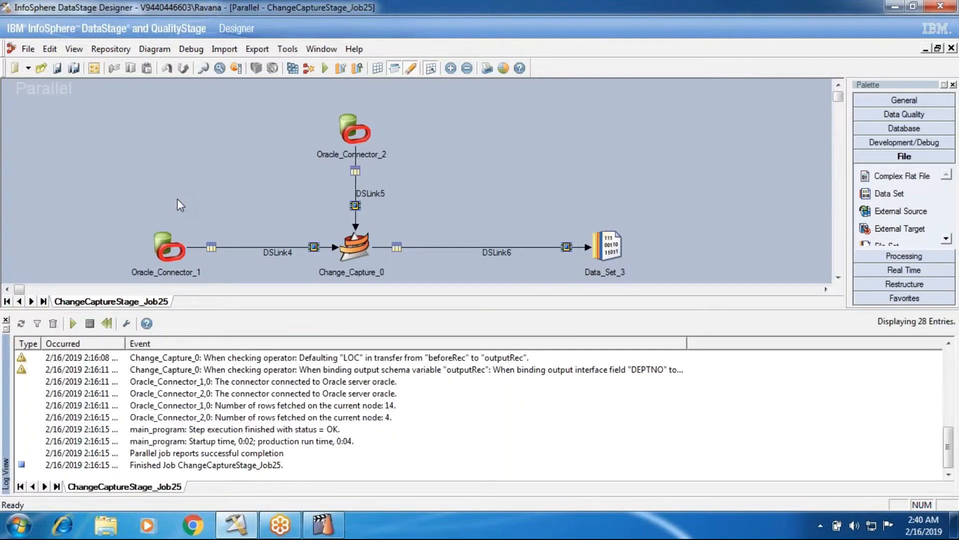
{"action": "scroll", "coordinate": [162, 401], "scroll_direction": "up", "scroll_amount": 2}
{"action": "scroll", "coordinate": [160, 397], "scroll_direction": "up", "scroll_amount": 3}
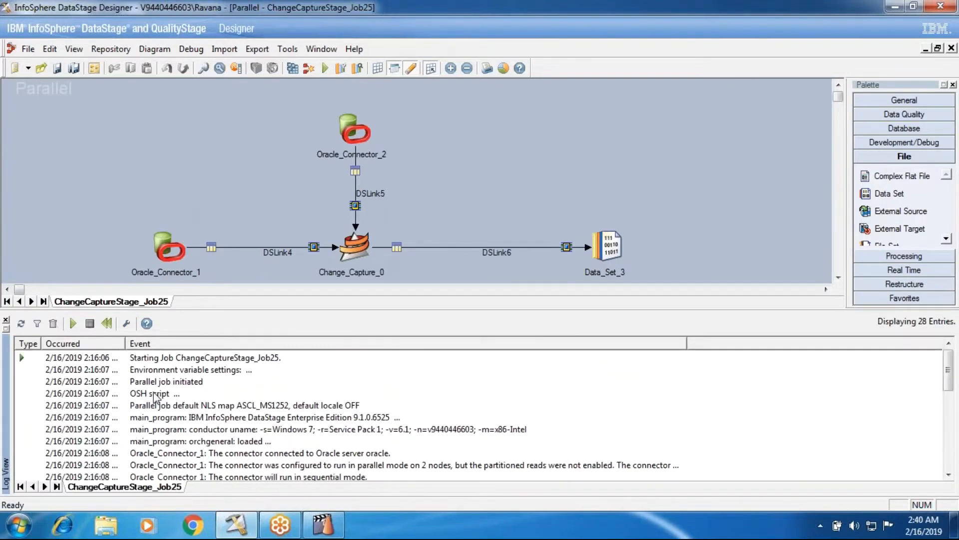
{"action": "scroll", "coordinate": [154, 392], "scroll_direction": "down", "scroll_amount": 5}
{"action": "scroll", "coordinate": [153, 398], "scroll_direction": "up", "scroll_amount": 6}
{"action": "left_click", "coordinate": [6, 320]}
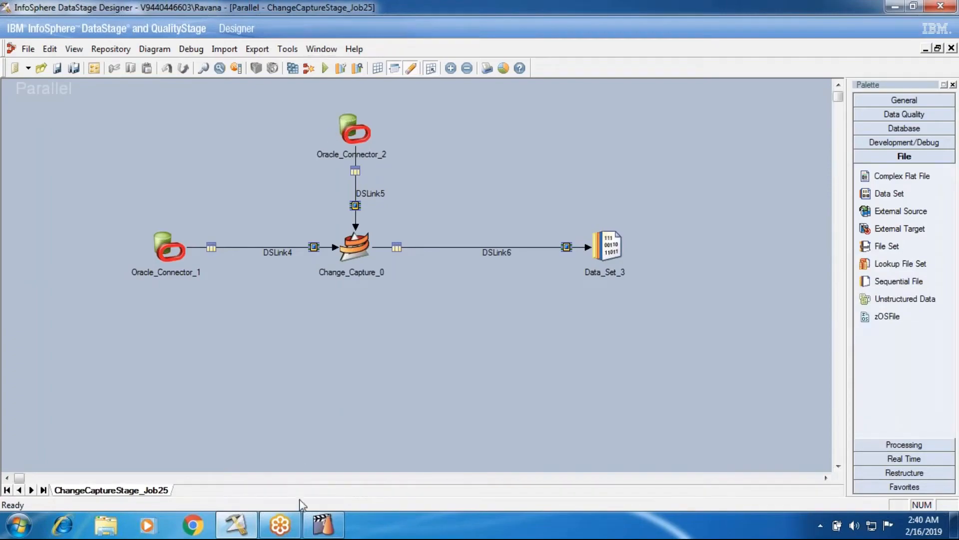
Switch to the Director, expand the Jobs tree down to Batch101's subfolders, and list the jobs in Batch101.
{"action": "left_click", "coordinate": [310, 529]}
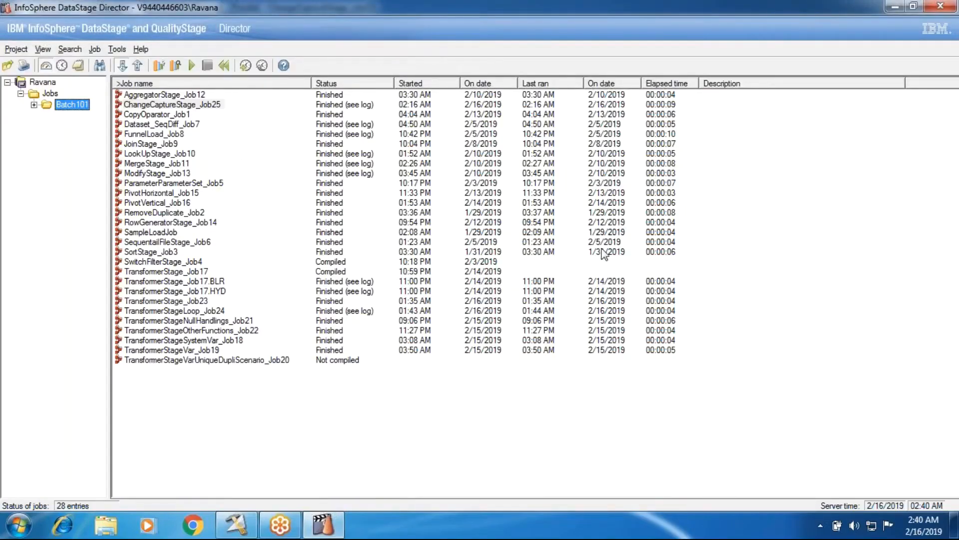
{"action": "left_click", "coordinate": [236, 525]}
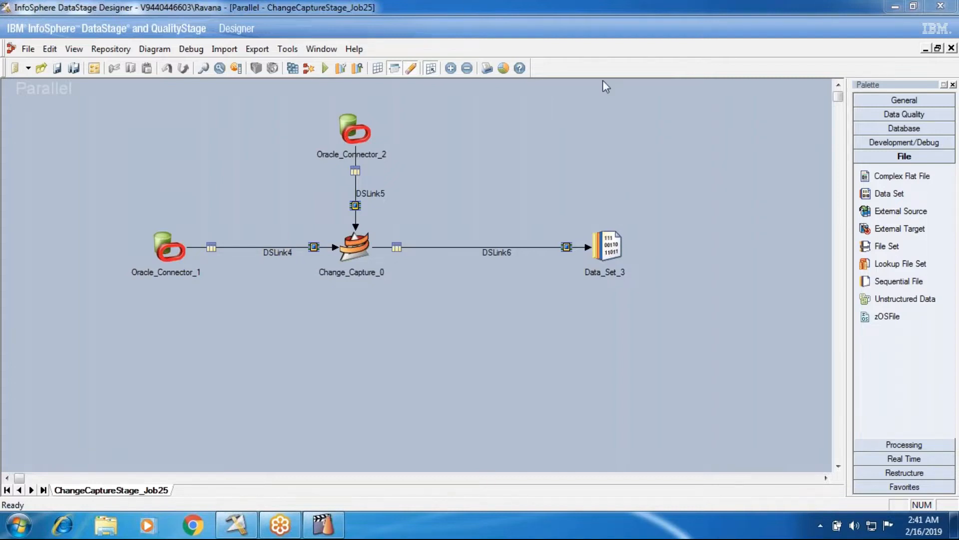
{"action": "left_click", "coordinate": [324, 524]}
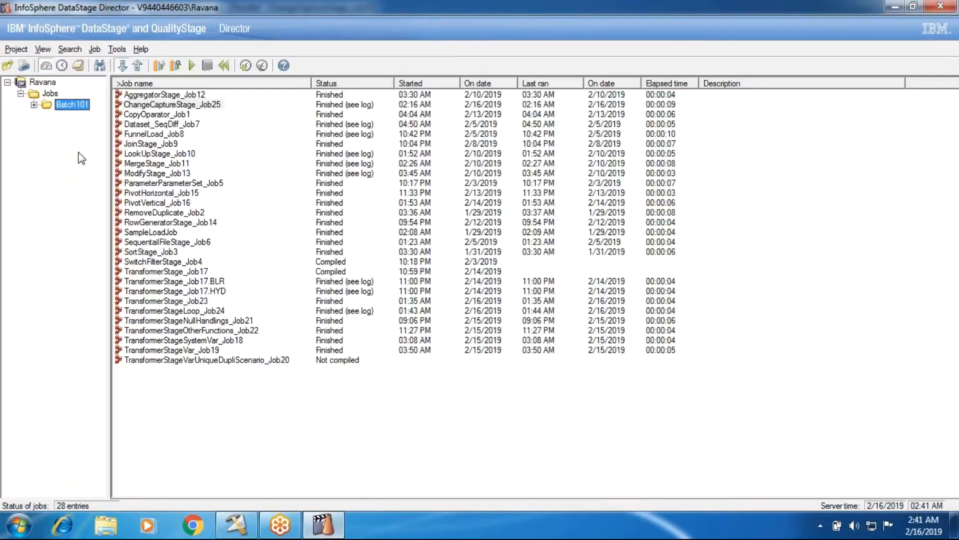
{"action": "left_click", "coordinate": [21, 94]}
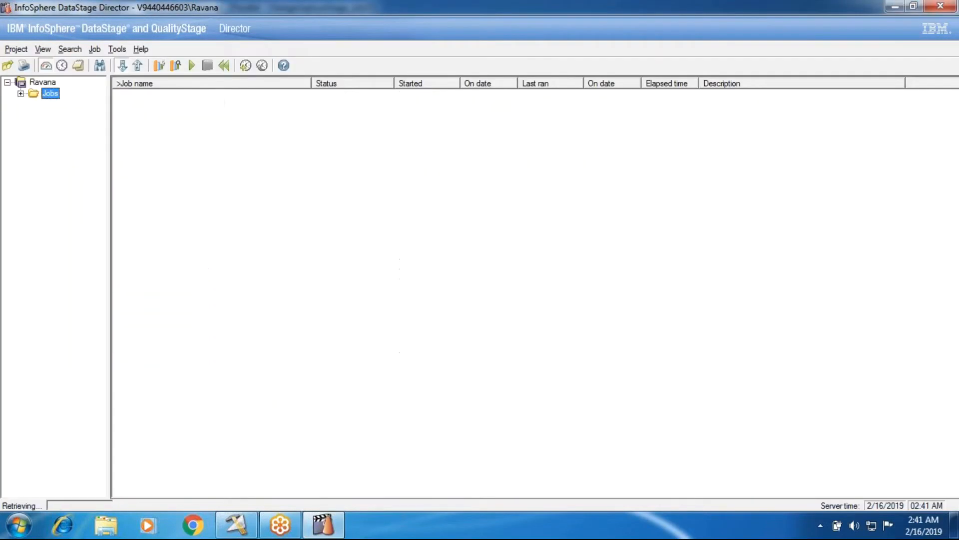
{"action": "left_click", "coordinate": [20, 94]}
{"action": "left_click", "coordinate": [34, 105]}
{"action": "left_click", "coordinate": [58, 106]}
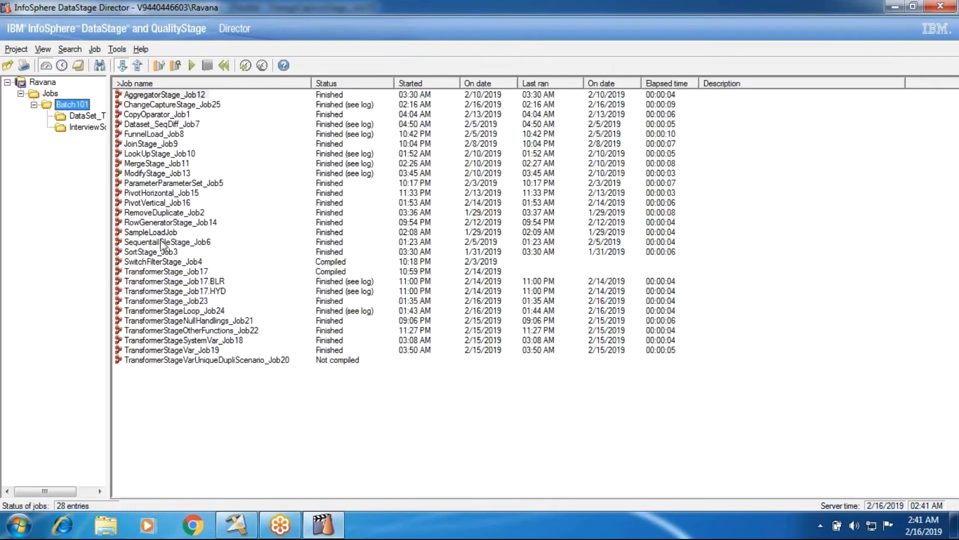
View the jobs in both subfolders of Batch101, and return to the Batch101 job list.
{"action": "left_click", "coordinate": [73, 118]}
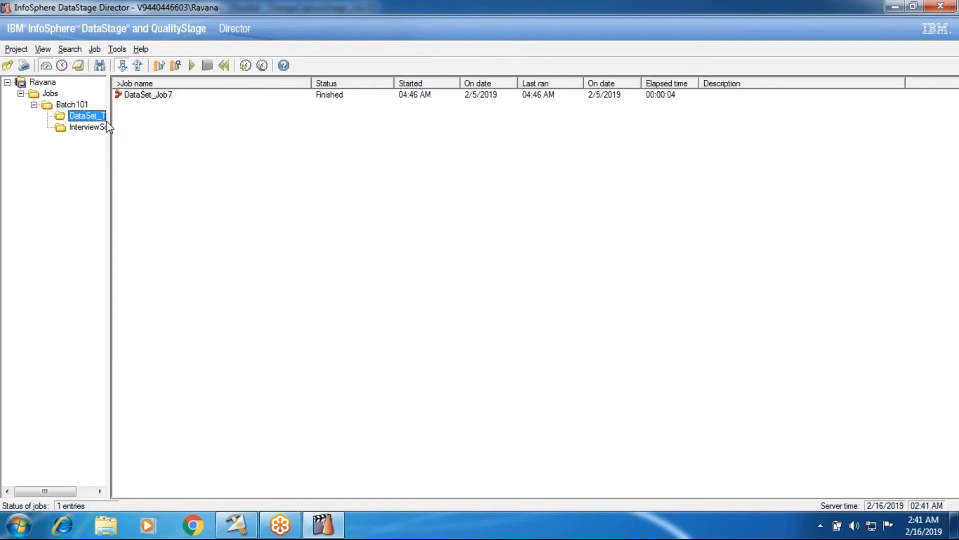
{"action": "left_click", "coordinate": [80, 127]}
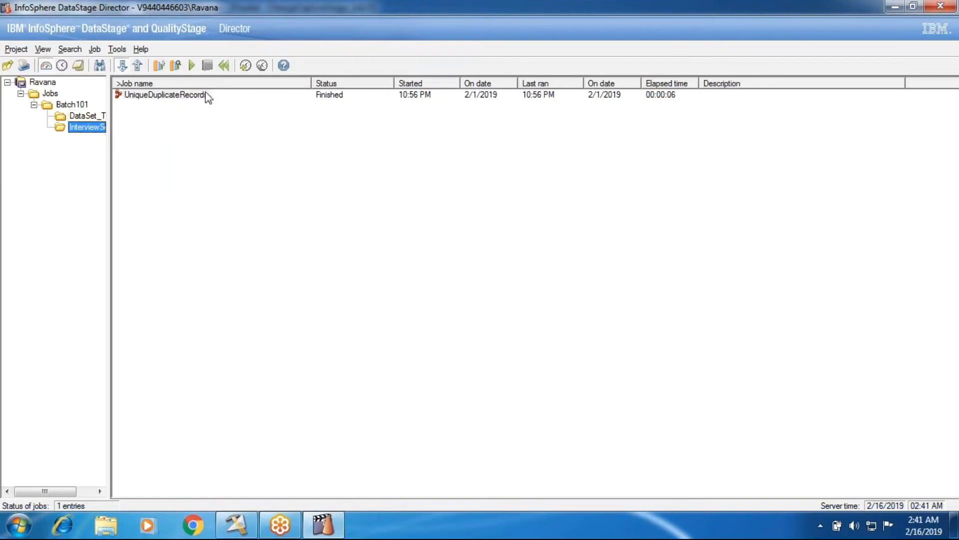
{"action": "left_click", "coordinate": [80, 117]}
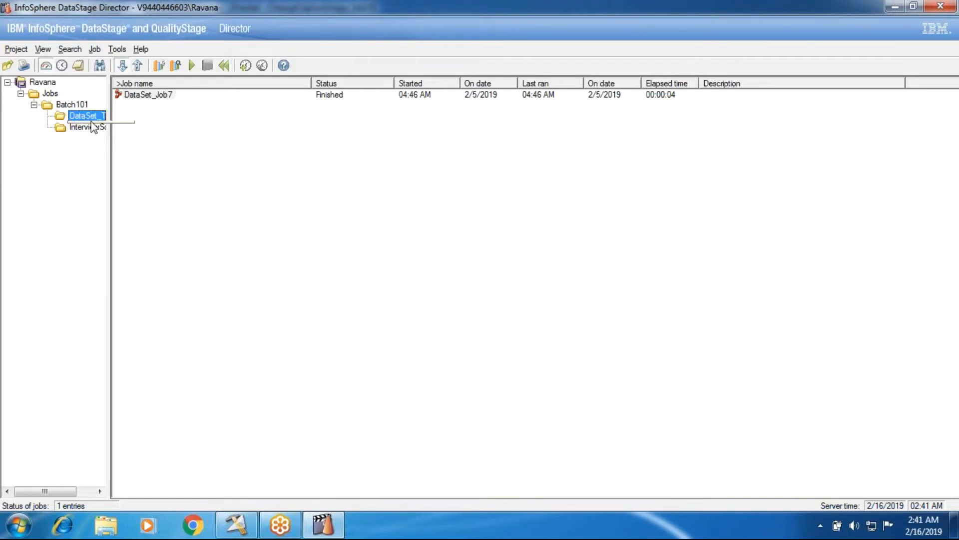
{"action": "left_click", "coordinate": [71, 105]}
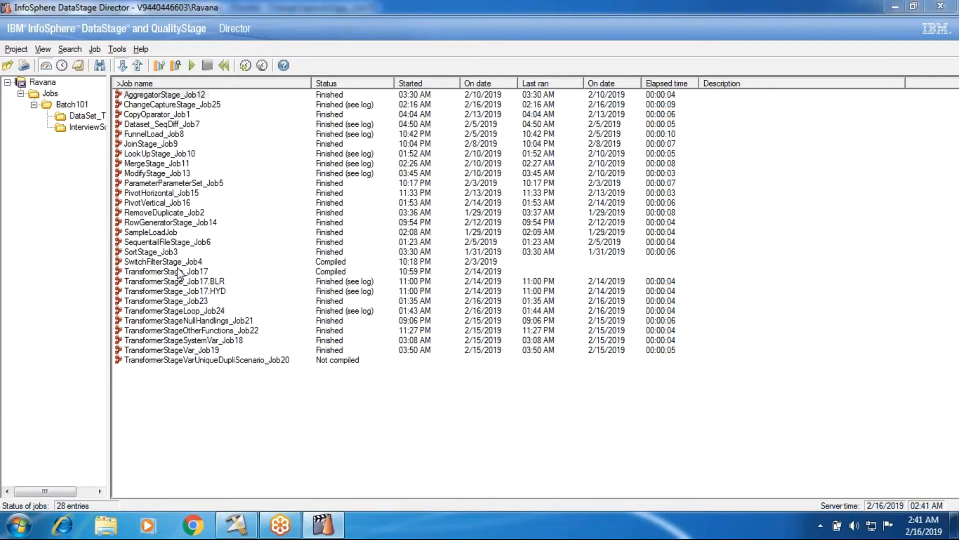
Open the log of AggregatorStage_Job12 and examine the start, info and finish events of its successive runs.
{"action": "left_click", "coordinate": [153, 94]}
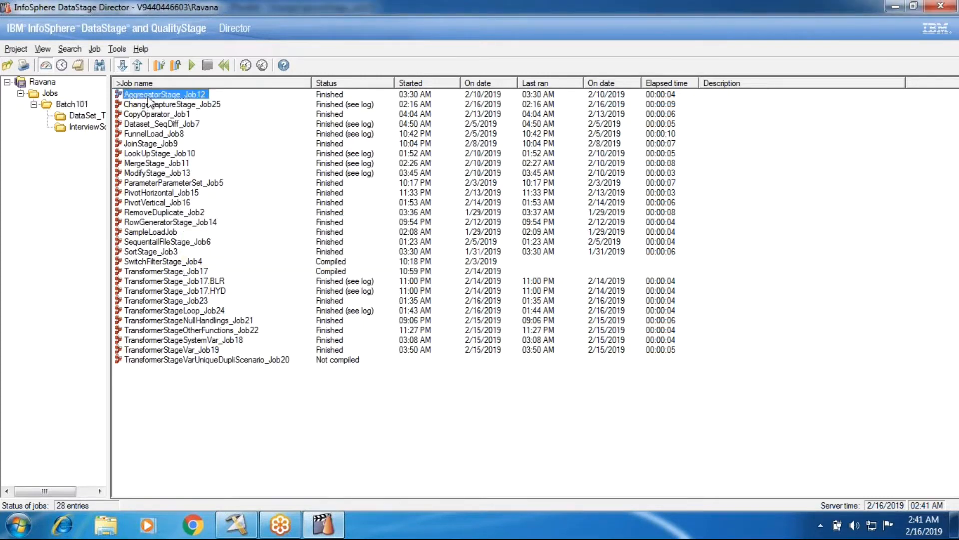
{"action": "left_click", "coordinate": [79, 66]}
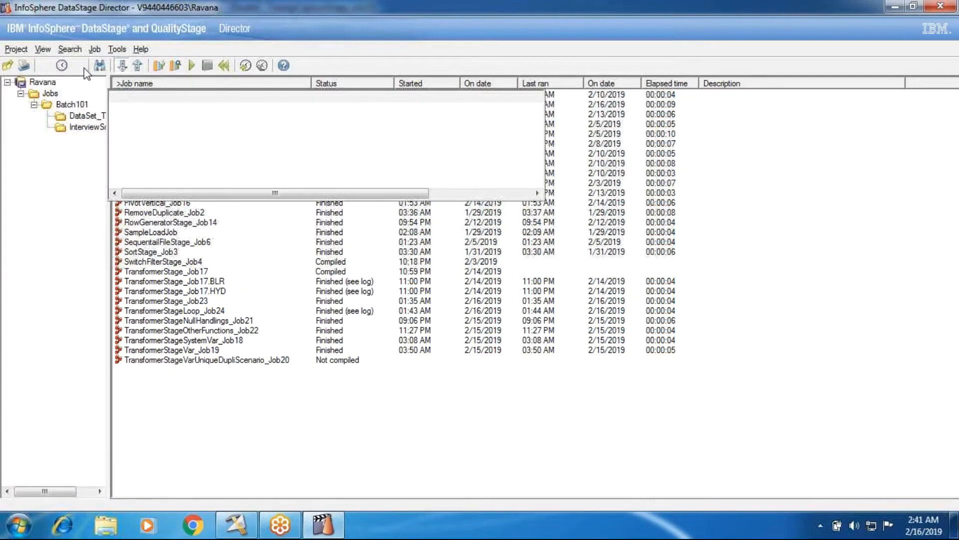
{"action": "scroll", "coordinate": [391, 333], "scroll_direction": "up", "scroll_amount": 17}
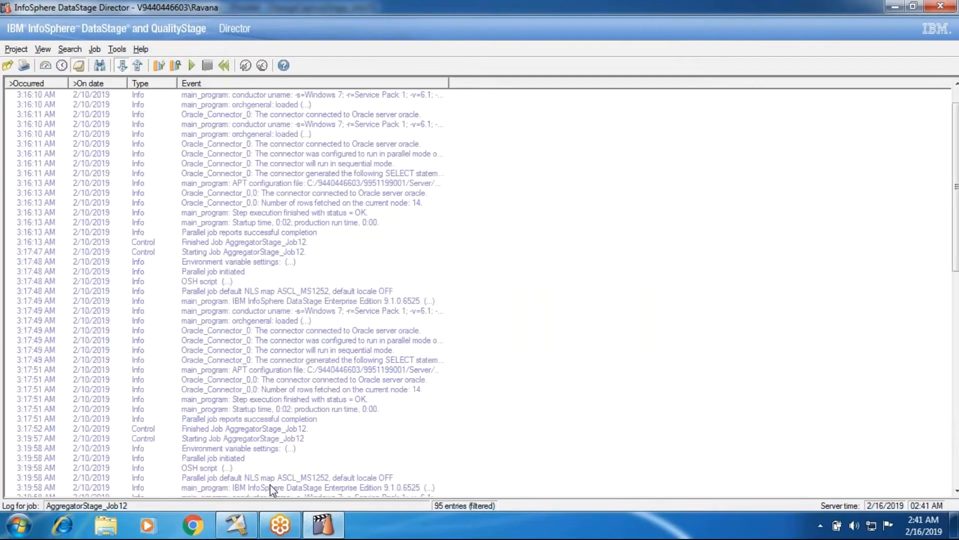
{"action": "scroll", "coordinate": [272, 490], "scroll_direction": "down", "scroll_amount": 13}
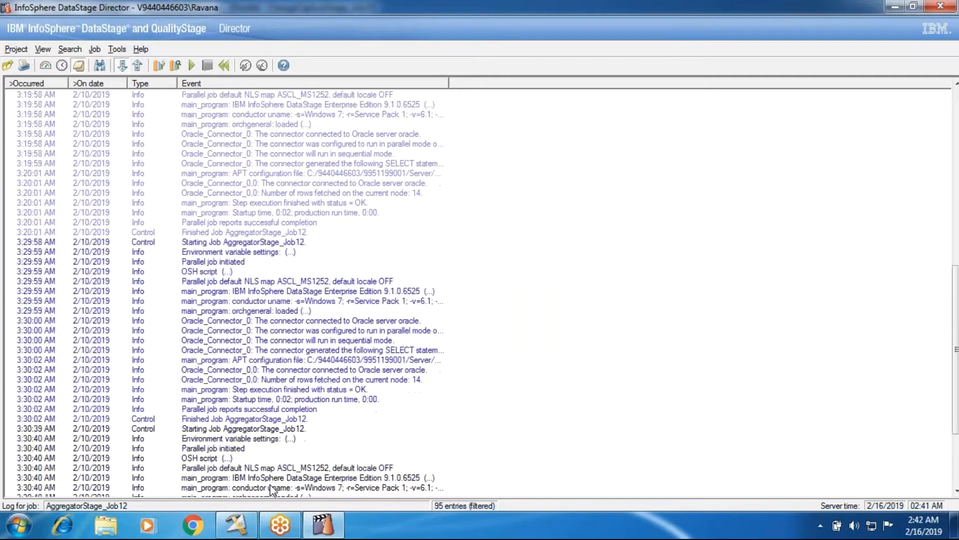
{"action": "scroll", "coordinate": [300, 440], "scroll_direction": "down", "scroll_amount": 4}
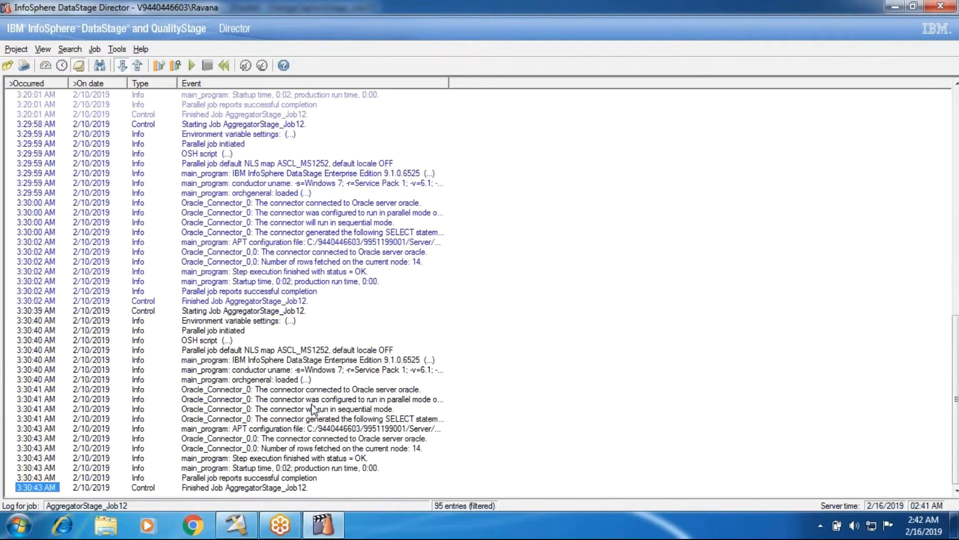
{"action": "scroll", "coordinate": [312, 409], "scroll_direction": "up", "scroll_amount": 17}
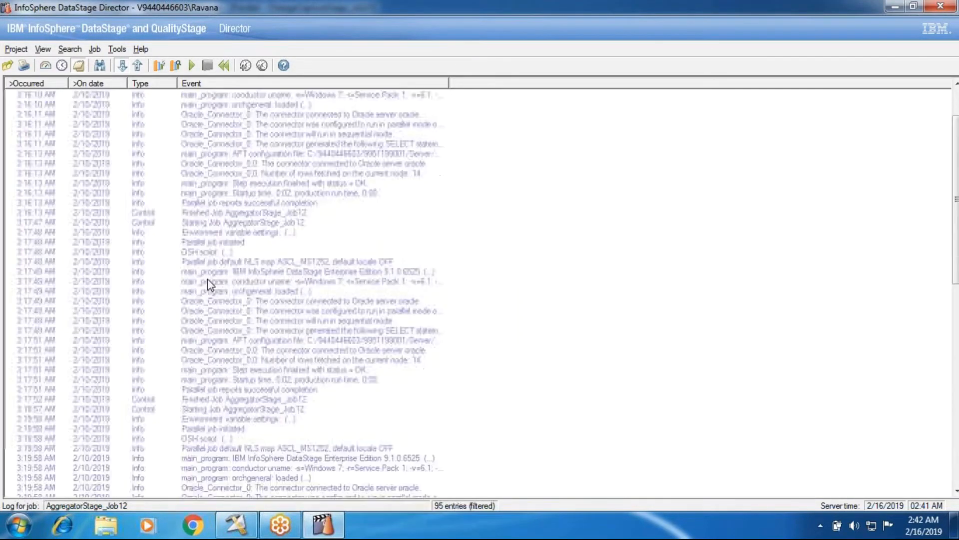
{"action": "scroll", "coordinate": [208, 279], "scroll_direction": "up", "scroll_amount": 2}
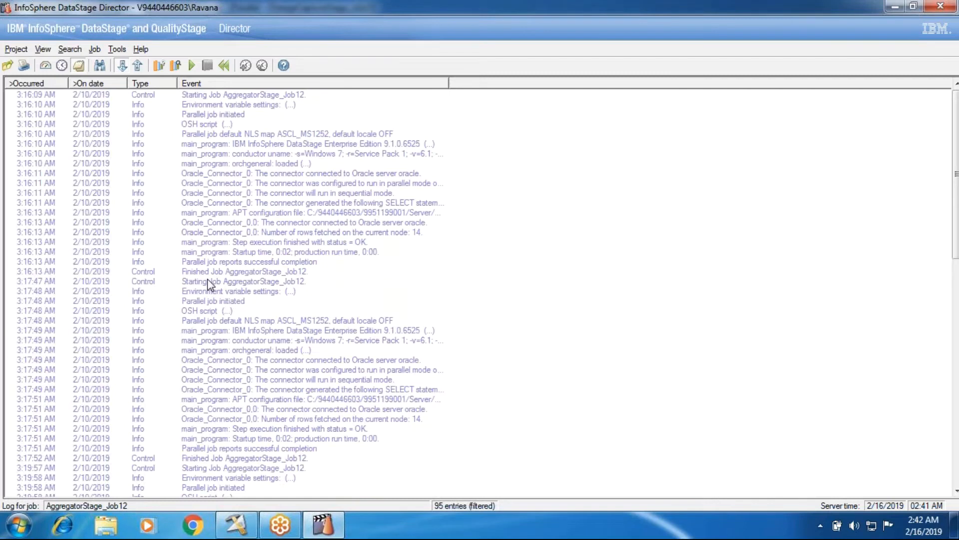
{"action": "scroll", "coordinate": [208, 279], "scroll_direction": "down", "scroll_amount": 18}
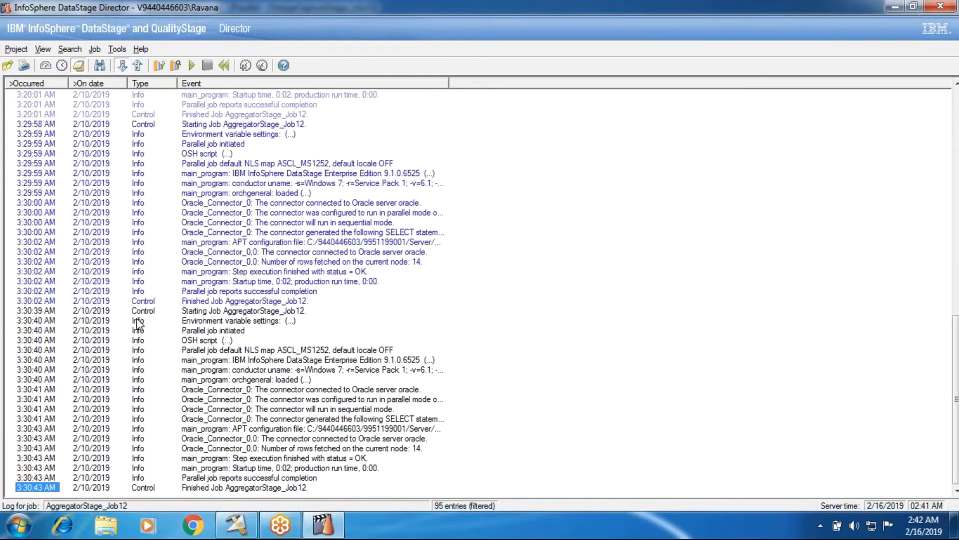
{"action": "left_click", "coordinate": [140, 491]}
{"action": "scroll", "coordinate": [140, 493], "scroll_direction": "up", "scroll_amount": 1}
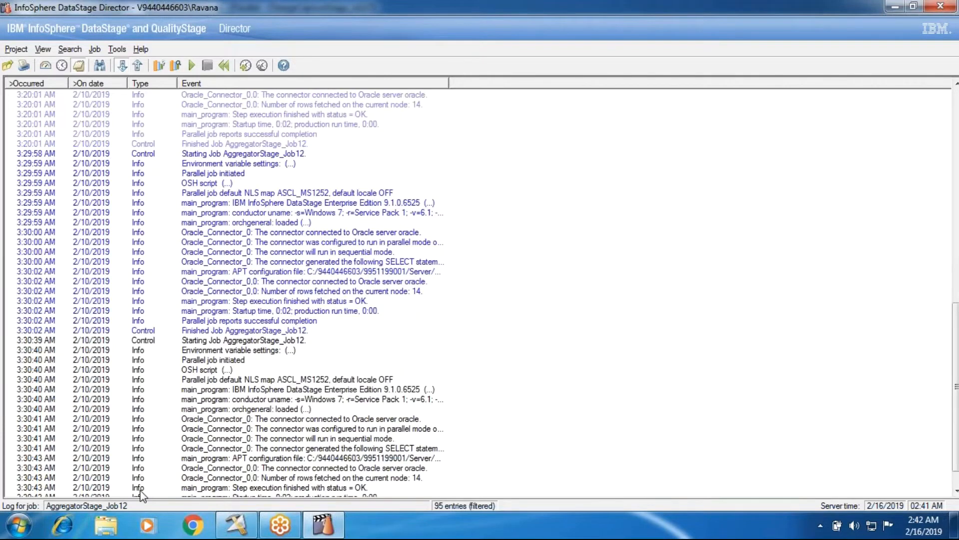
{"action": "scroll", "coordinate": [141, 494], "scroll_direction": "up", "scroll_amount": 17}
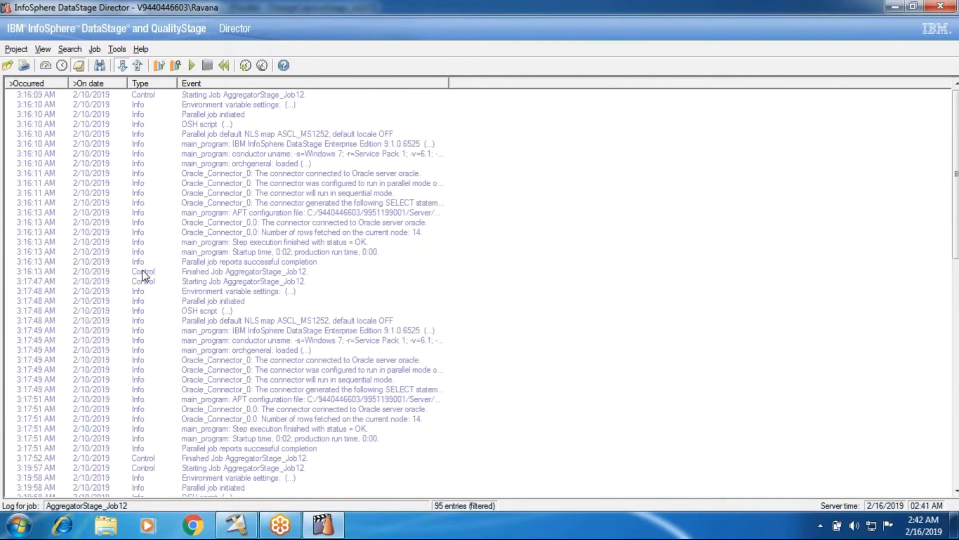
{"action": "scroll", "coordinate": [166, 338], "scroll_direction": "down", "scroll_amount": 1}
{"action": "scroll", "coordinate": [167, 338], "scroll_direction": "down", "scroll_amount": 4}
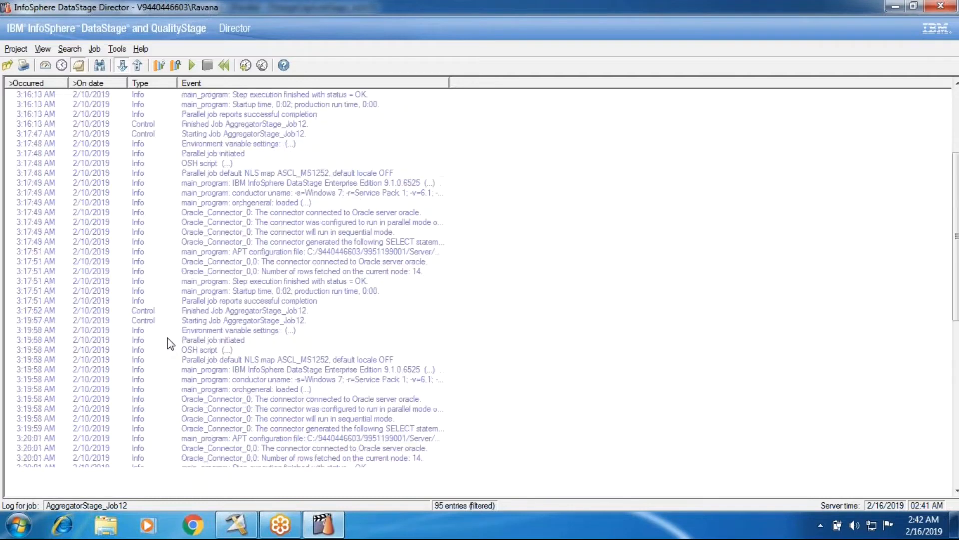
{"action": "scroll", "coordinate": [167, 338], "scroll_direction": "down", "scroll_amount": 3}
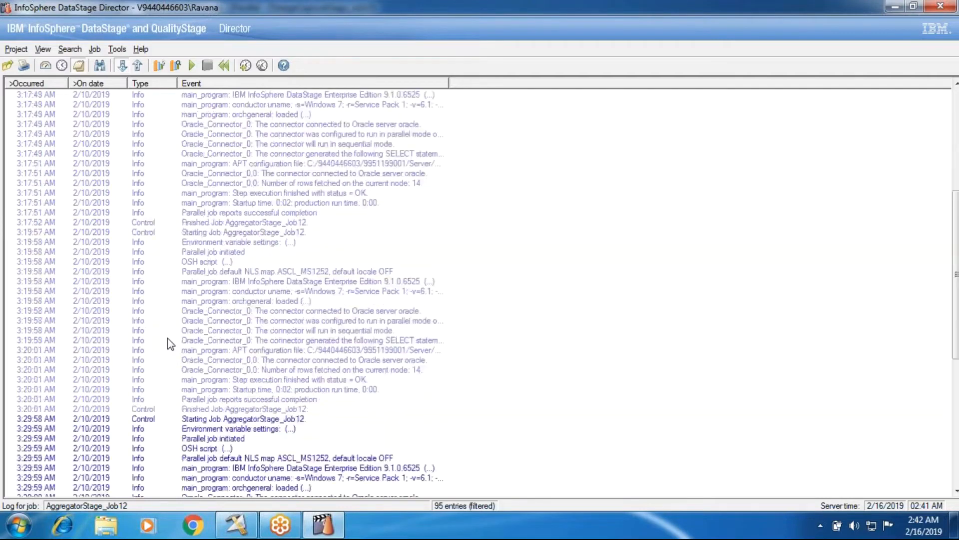
Examine the AggregatorStage_Job12 log from its oldest run to its latest, comparing how the events of each run are shown.
{"action": "scroll", "coordinate": [203, 357], "scroll_direction": "up", "scroll_amount": 8}
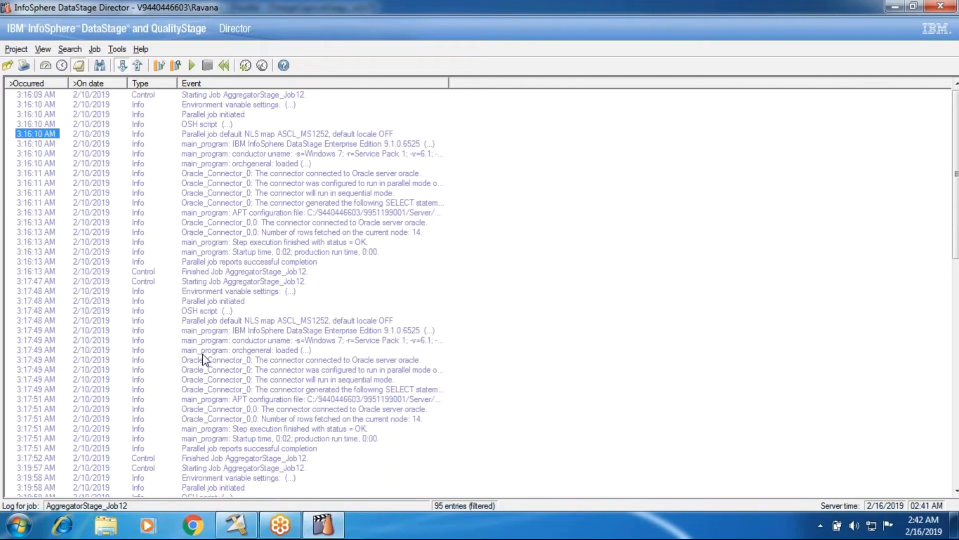
{"action": "scroll", "coordinate": [203, 356], "scroll_direction": "down", "scroll_amount": 10}
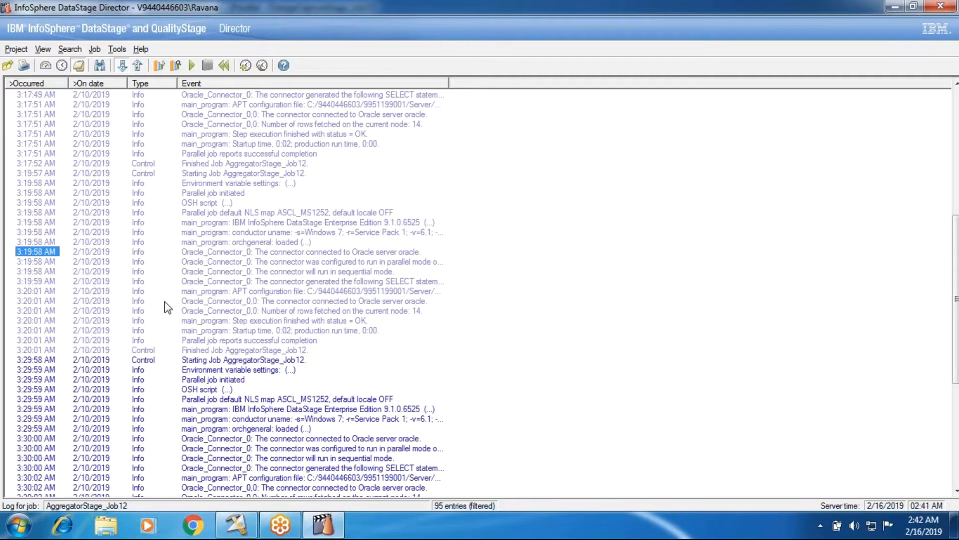
{"action": "scroll", "coordinate": [167, 307], "scroll_direction": "down", "scroll_amount": 8}
{"action": "left_click", "coordinate": [162, 329]}
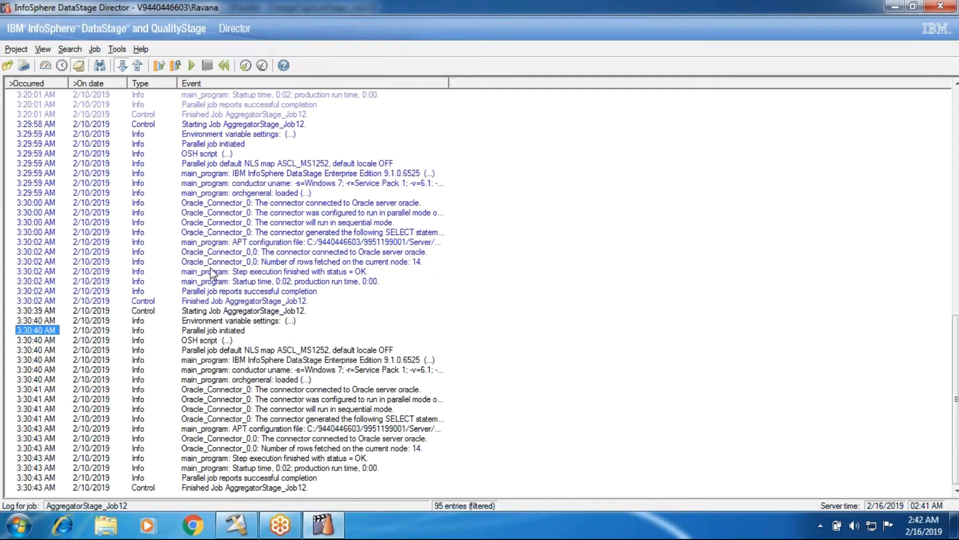
{"action": "scroll", "coordinate": [212, 273], "scroll_direction": "up", "scroll_amount": 2}
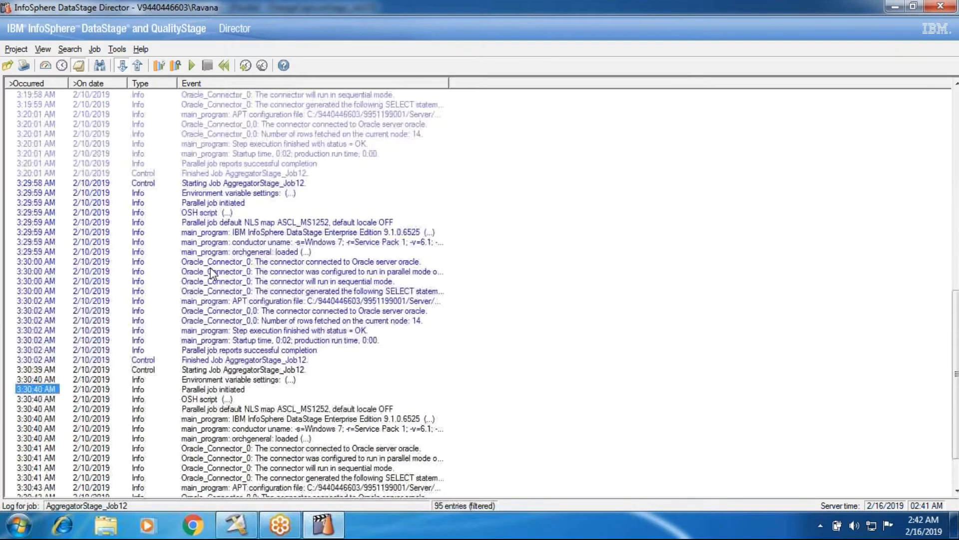
{"action": "scroll", "coordinate": [212, 274], "scroll_direction": "up", "scroll_amount": 2}
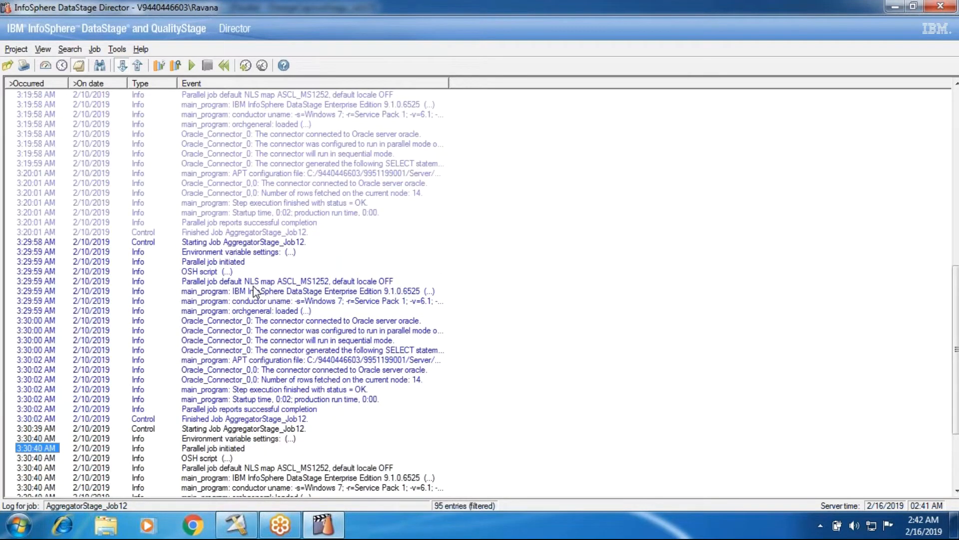
{"action": "scroll", "coordinate": [111, 365], "scroll_direction": "up", "scroll_amount": 6}
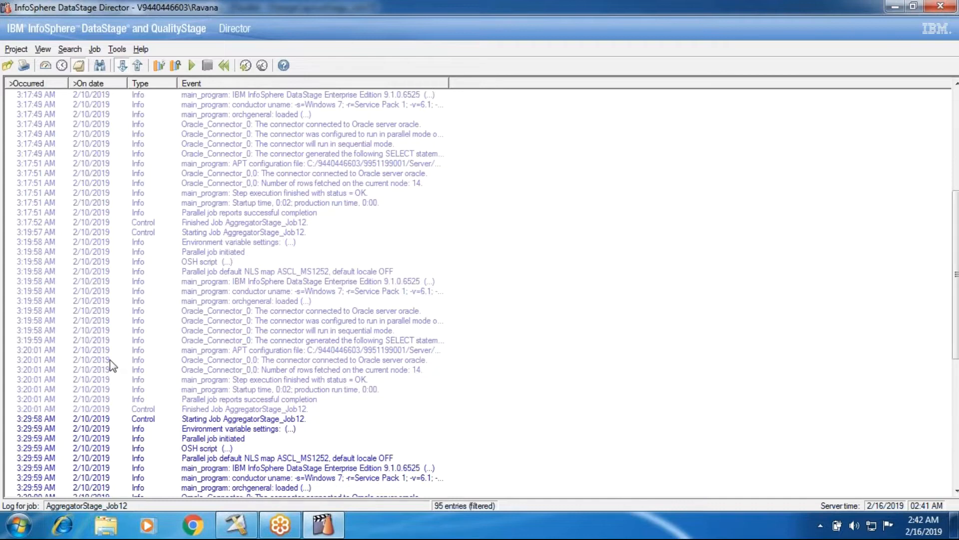
{"action": "scroll", "coordinate": [156, 270], "scroll_direction": "down", "scroll_amount": 1}
{"action": "scroll", "coordinate": [156, 270], "scroll_direction": "down", "scroll_amount": 9}
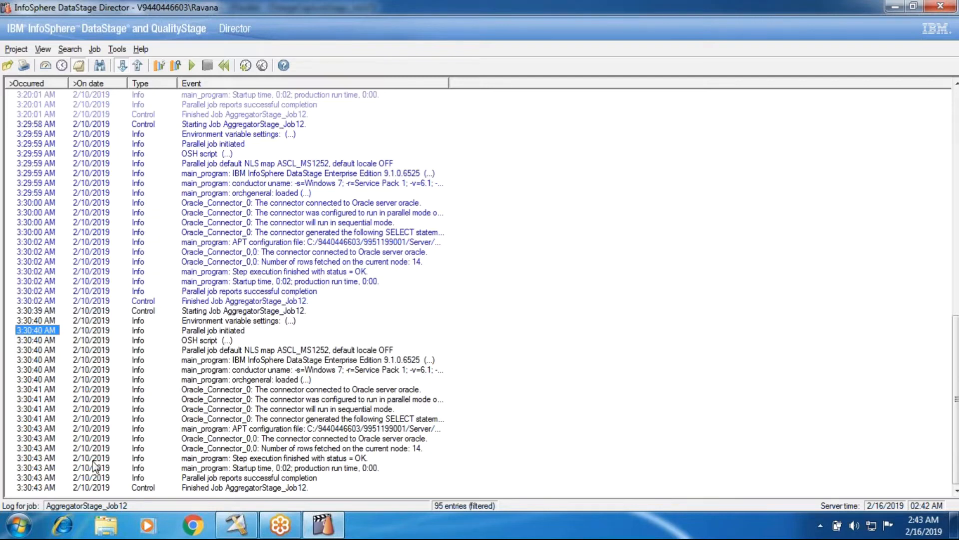
Open the details of the latest run's starting event and advance through the environment variable settings to the "Parallel job initiated" event.
{"action": "left_click", "coordinate": [138, 311]}
{"action": "double_click", "coordinate": [137, 310]}
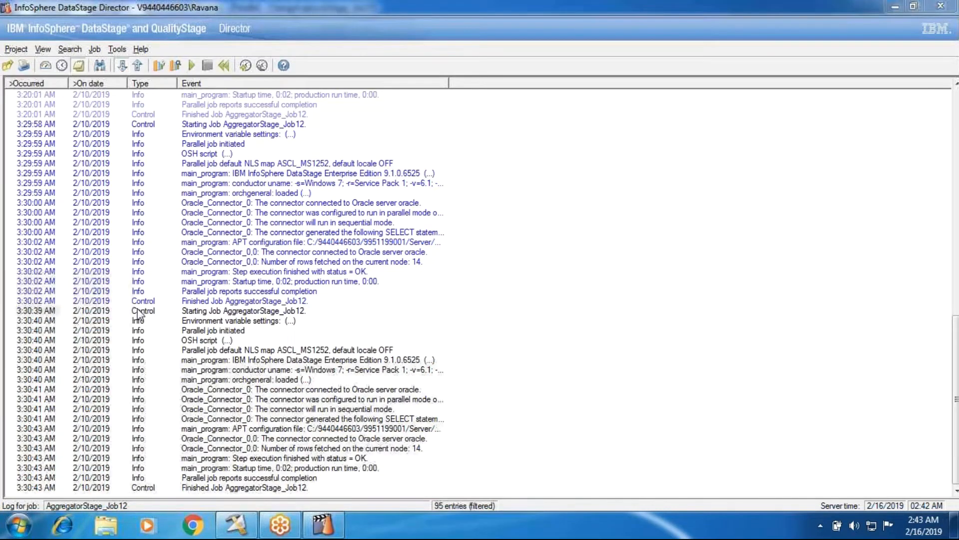
{"action": "left_click", "coordinate": [653, 201]}
{"action": "double_click", "coordinate": [651, 134]}
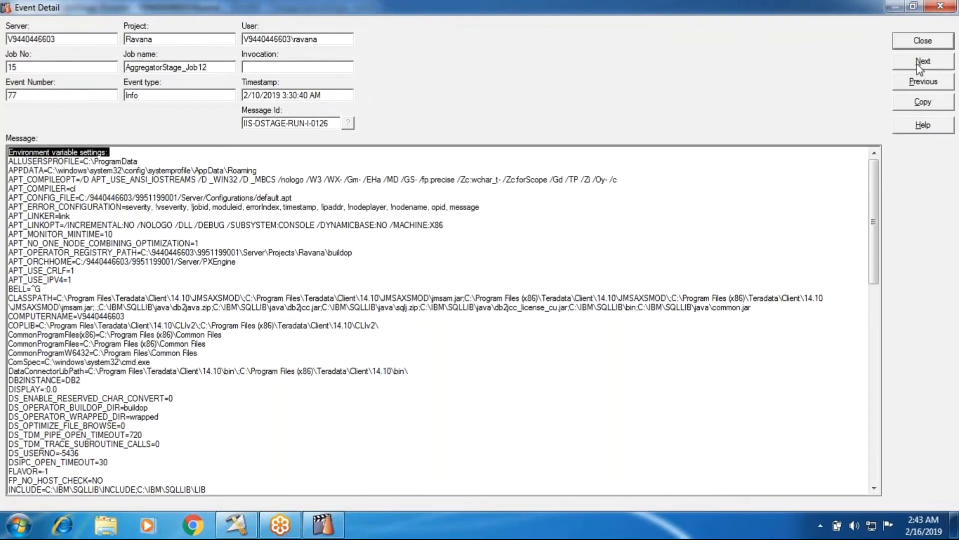
{"action": "left_click", "coordinate": [918, 63]}
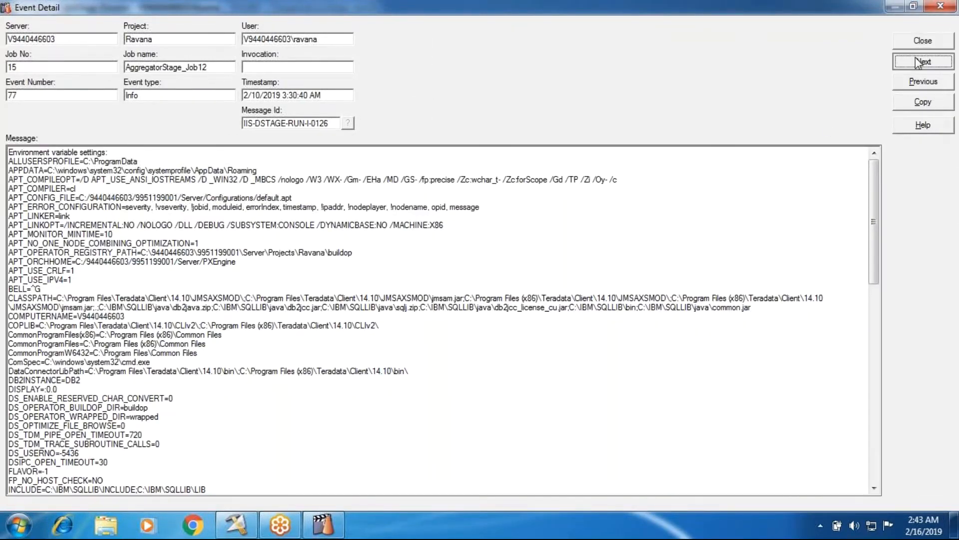
{"action": "left_click_drag", "start_coordinate": [84, 156], "coordinate": [8, 154]}
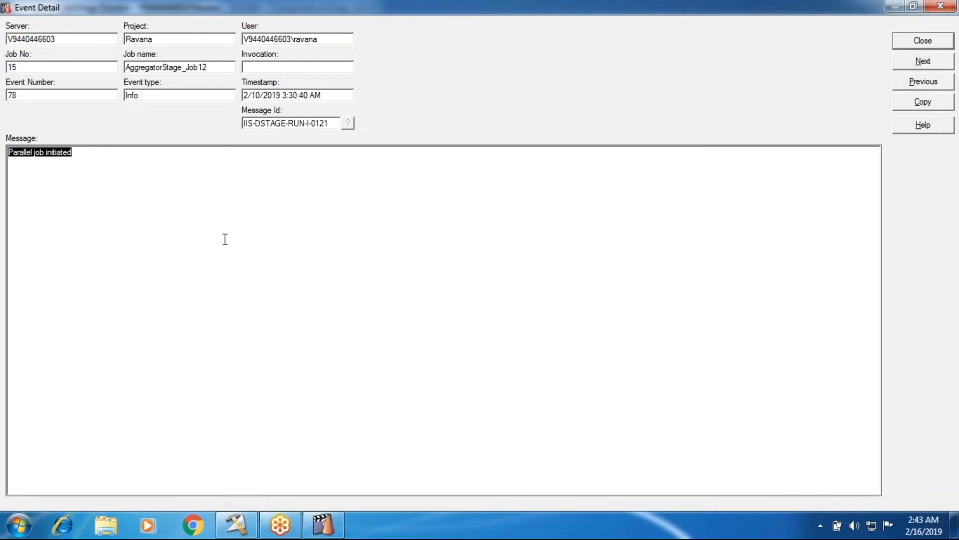
Advance the event details past the OSH script and NLS map events to the DataStage edition event, and select its whole message.
{"action": "left_click", "coordinate": [923, 64]}
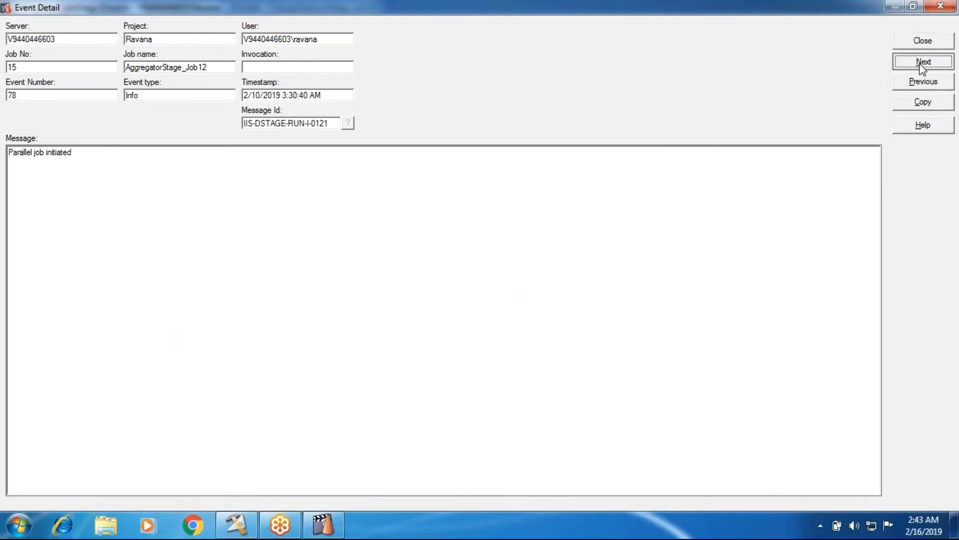
{"action": "left_click", "coordinate": [922, 62]}
{"action": "left_click", "coordinate": [923, 61]}
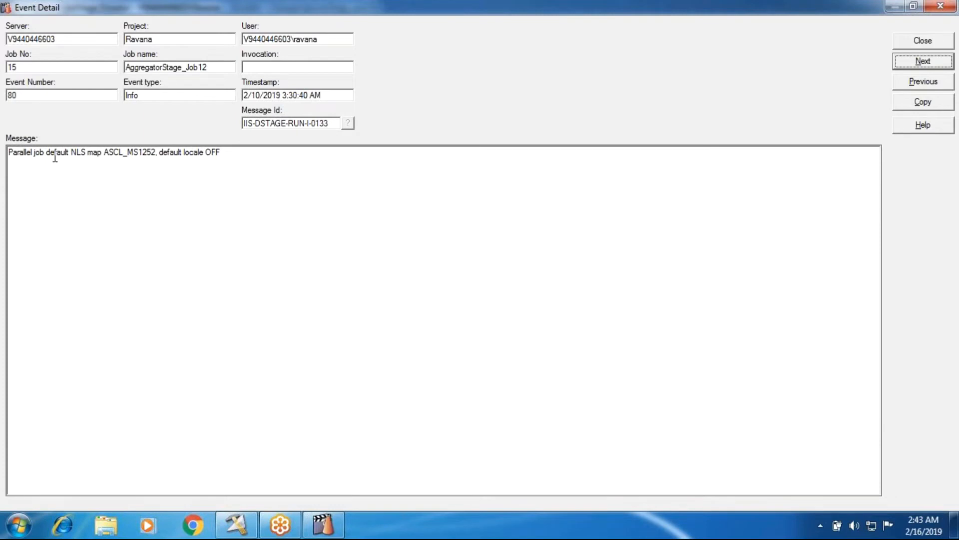
{"action": "left_click", "coordinate": [923, 62]}
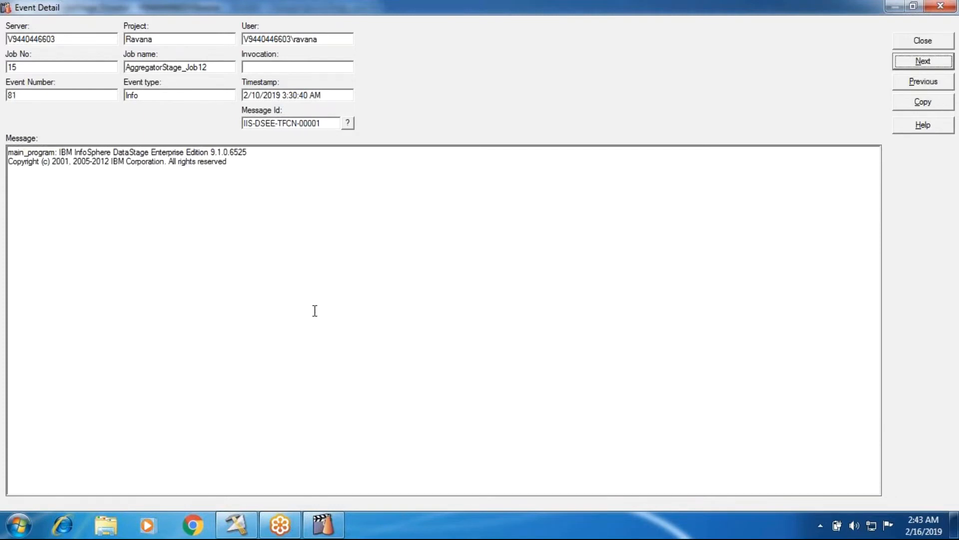
{"action": "left_click", "coordinate": [269, 170]}
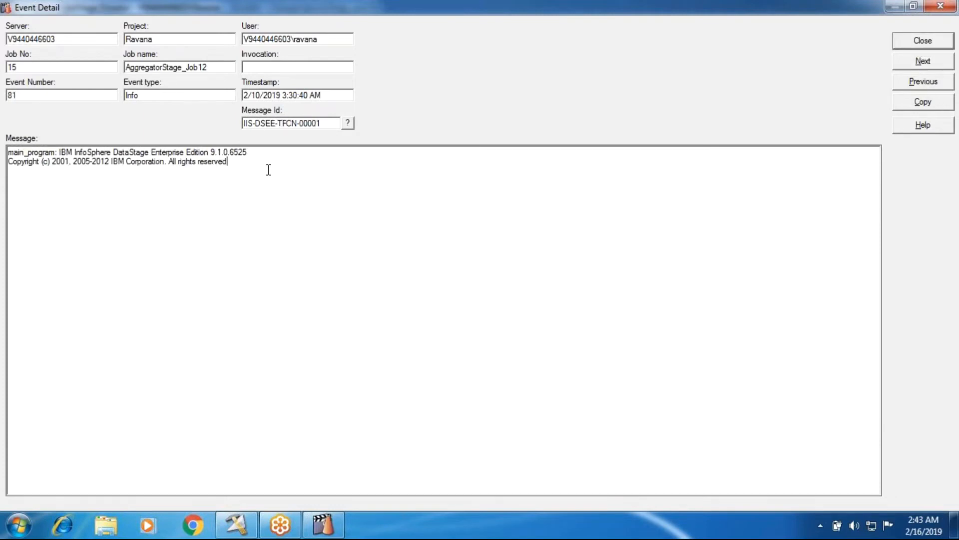
{"action": "key", "text": "ctrl+a"}
View the conductor uname event and the orchgeneral loaded event in detail, and select the latter's whole message.
{"action": "left_click", "coordinate": [918, 67]}
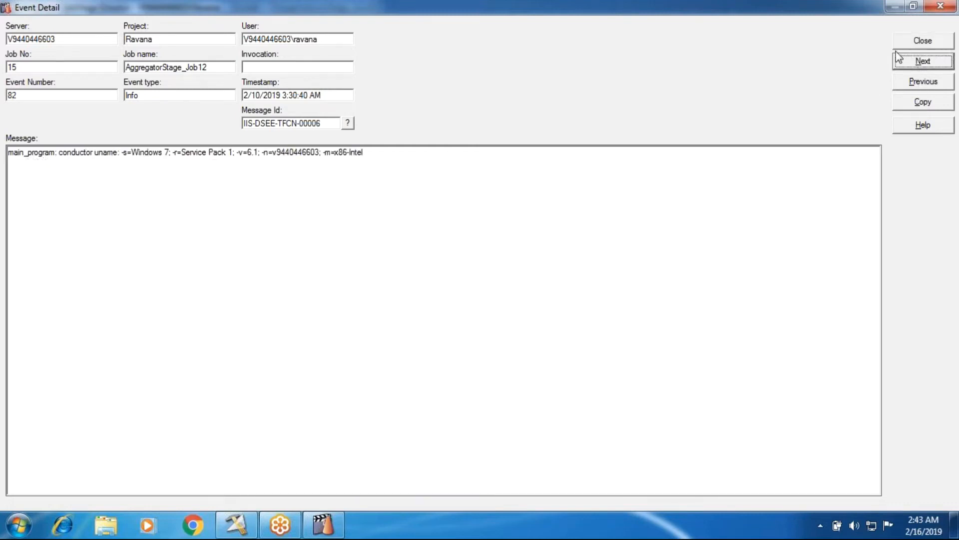
{"action": "left_click", "coordinate": [907, 62]}
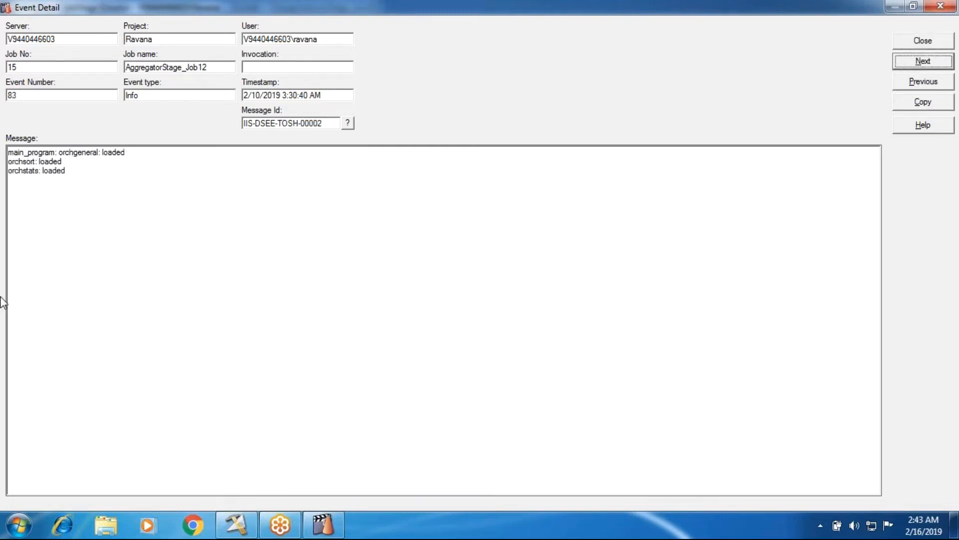
{"action": "left_click", "coordinate": [77, 178]}
{"action": "key", "text": "ctrl+a"}
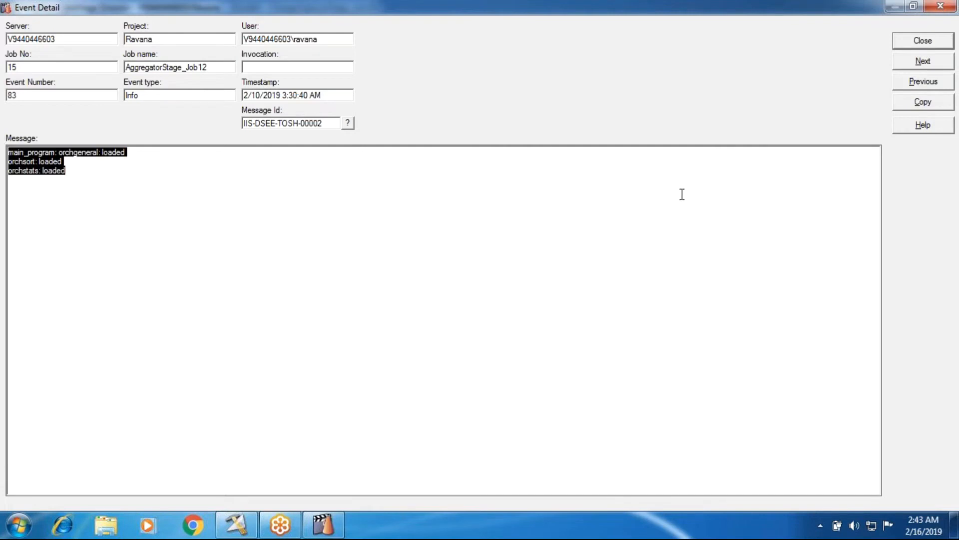
View the details of the Oracle connector events, including the generated SELECT statement, up to the APT configuration file event.
{"action": "left_click", "coordinate": [925, 63]}
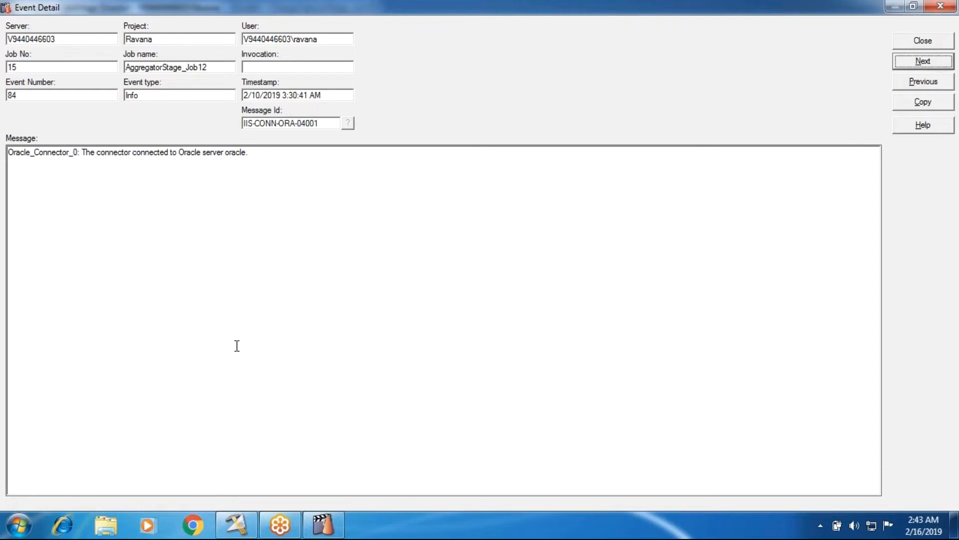
{"action": "left_click", "coordinate": [922, 64]}
{"action": "left_click", "coordinate": [922, 64]}
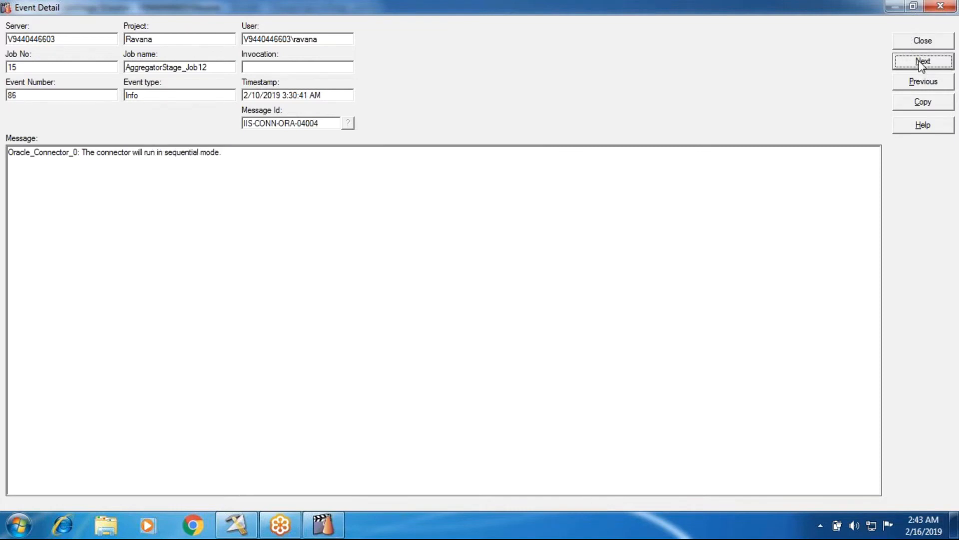
{"action": "left_click", "coordinate": [922, 64]}
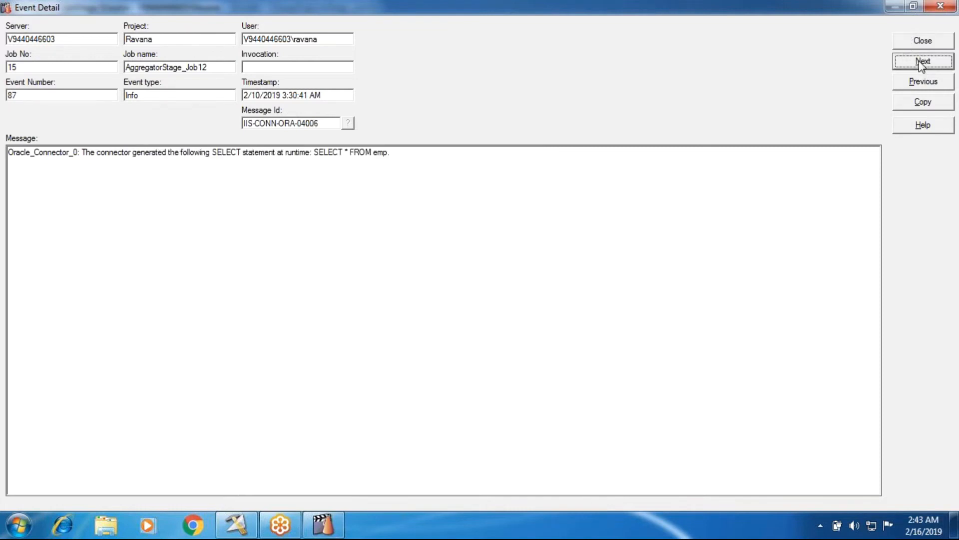
{"action": "left_click", "coordinate": [922, 63]}
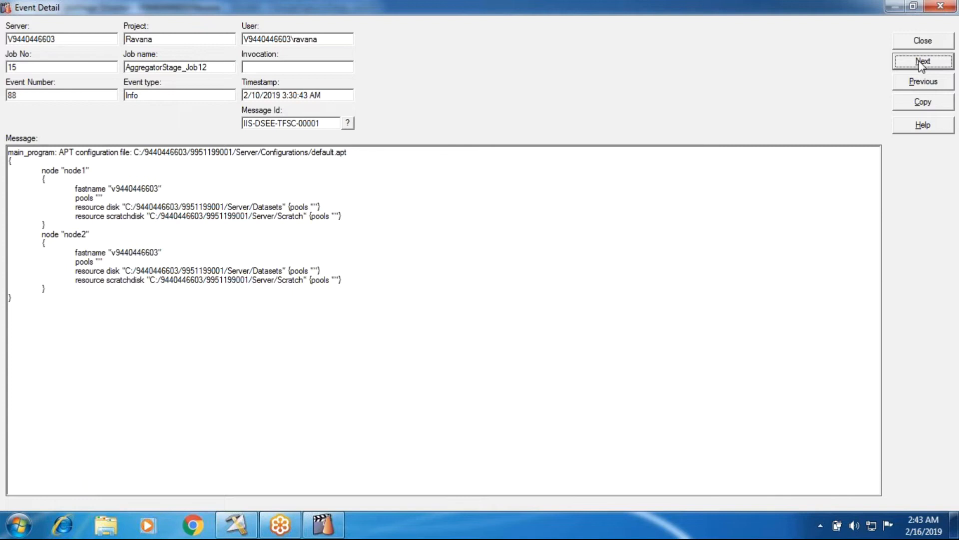
View the details of the remaining events through to the Finished Job event, and close the event details.
{"action": "left_click", "coordinate": [922, 61]}
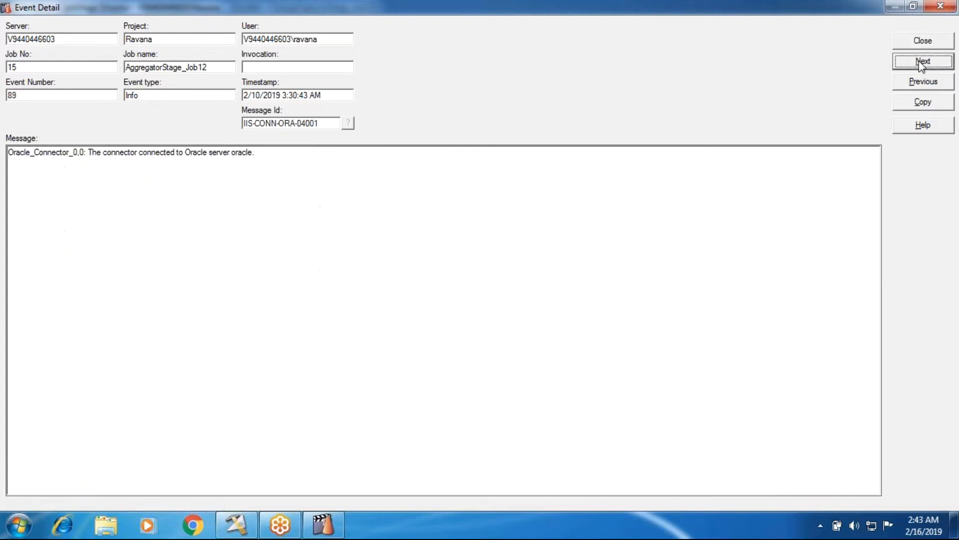
{"action": "left_click", "coordinate": [922, 62]}
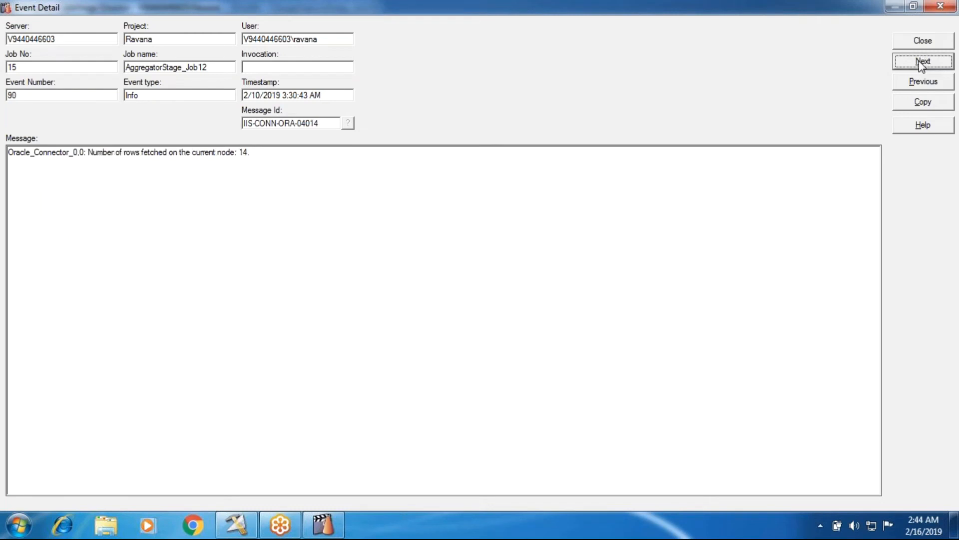
{"action": "left_click", "coordinate": [922, 62]}
{"action": "left_click", "coordinate": [922, 62]}
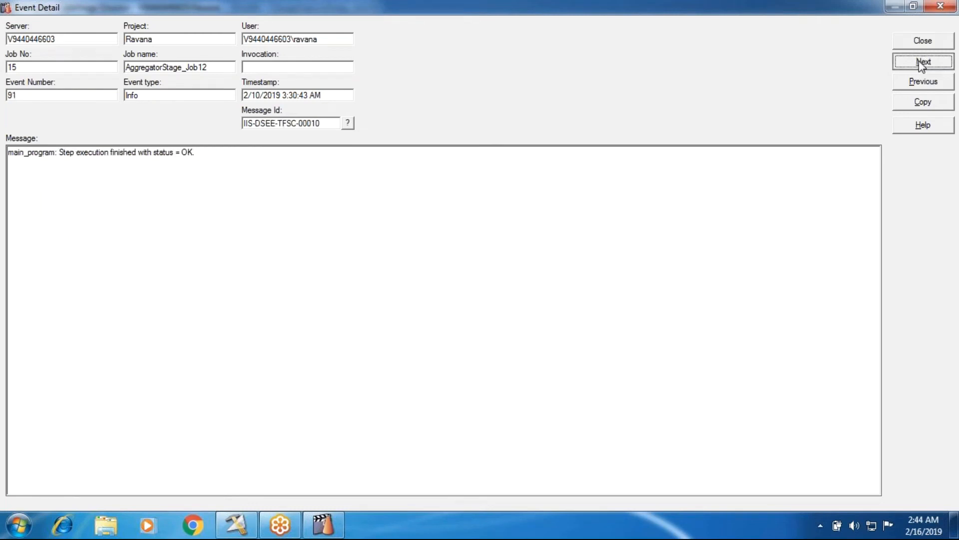
{"action": "left_click", "coordinate": [922, 62]}
{"action": "left_click", "coordinate": [922, 62]}
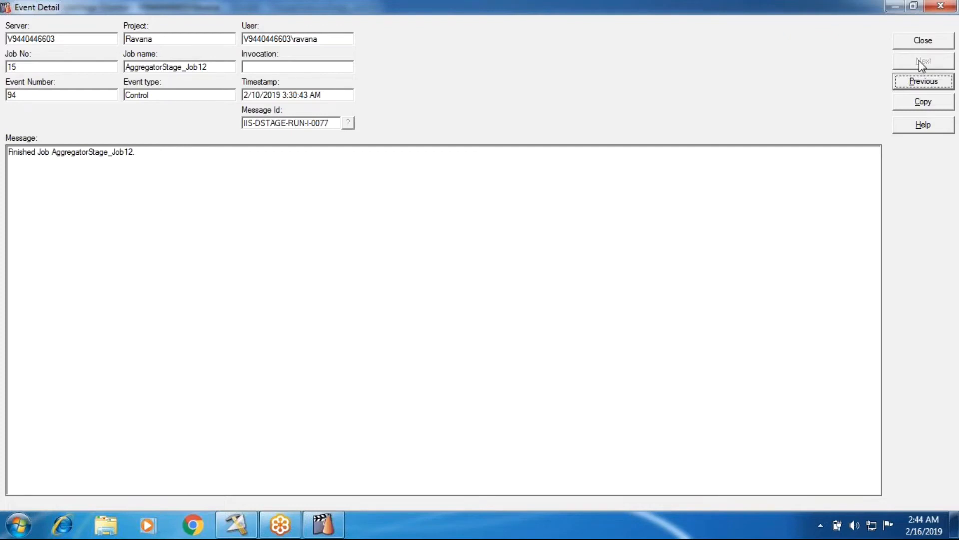
{"action": "left_click", "coordinate": [920, 41]}
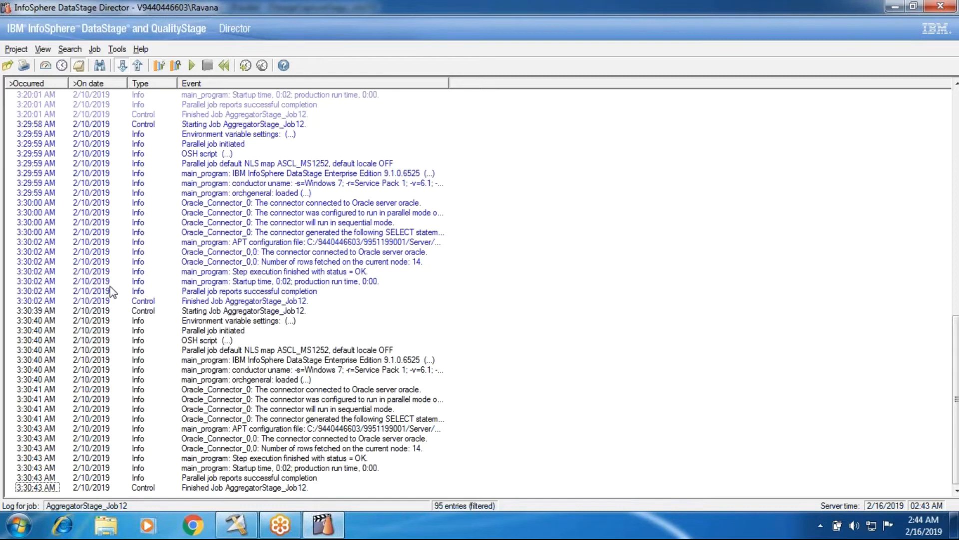
Return to the job status list, reopen the log of AggregatorStage_Job12, and look at its latest run's first and last events.
{"action": "scroll", "coordinate": [111, 292], "scroll_direction": "up", "scroll_amount": 4}
{"action": "left_click", "coordinate": [47, 69]}
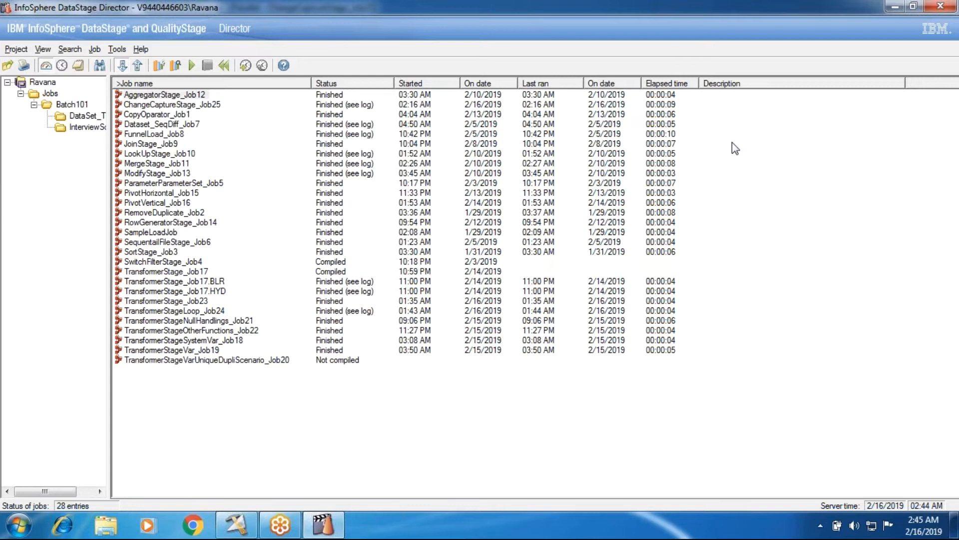
{"action": "left_click", "coordinate": [332, 103]}
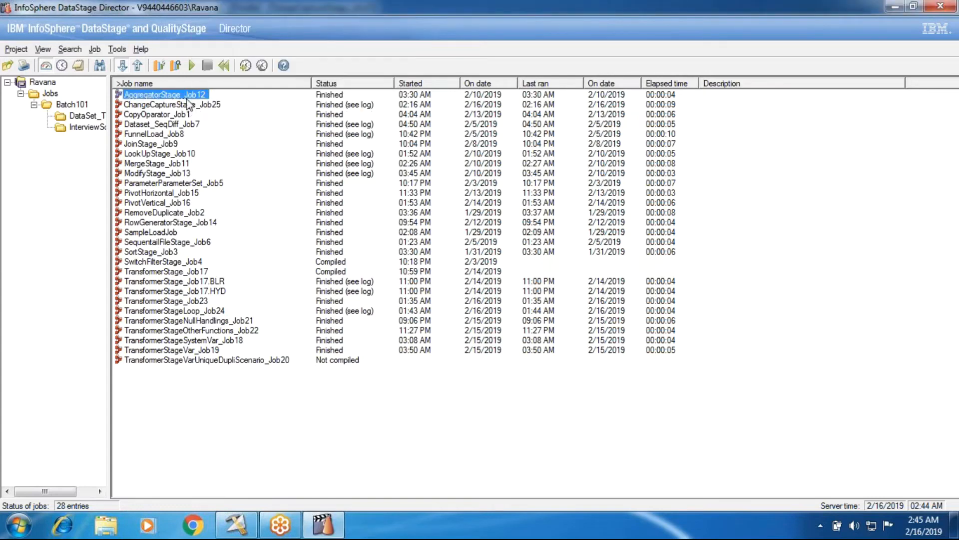
{"action": "left_click", "coordinate": [79, 65]}
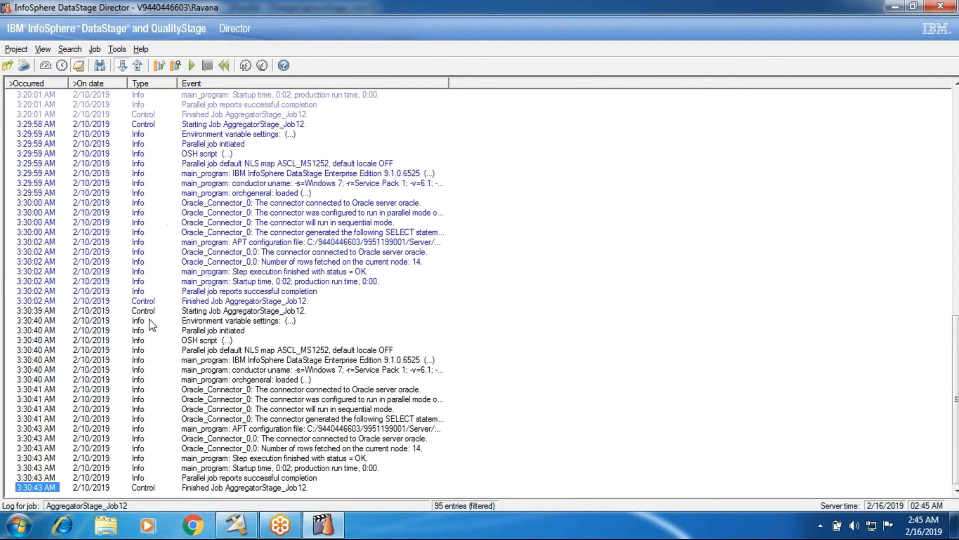
{"action": "left_click", "coordinate": [147, 318]}
{"action": "left_click", "coordinate": [141, 488]}
Go back to the job status list and open the log of ChangeCaptureStage_Job25, accepting the 100-entry filter notice.
{"action": "left_click", "coordinate": [45, 67]}
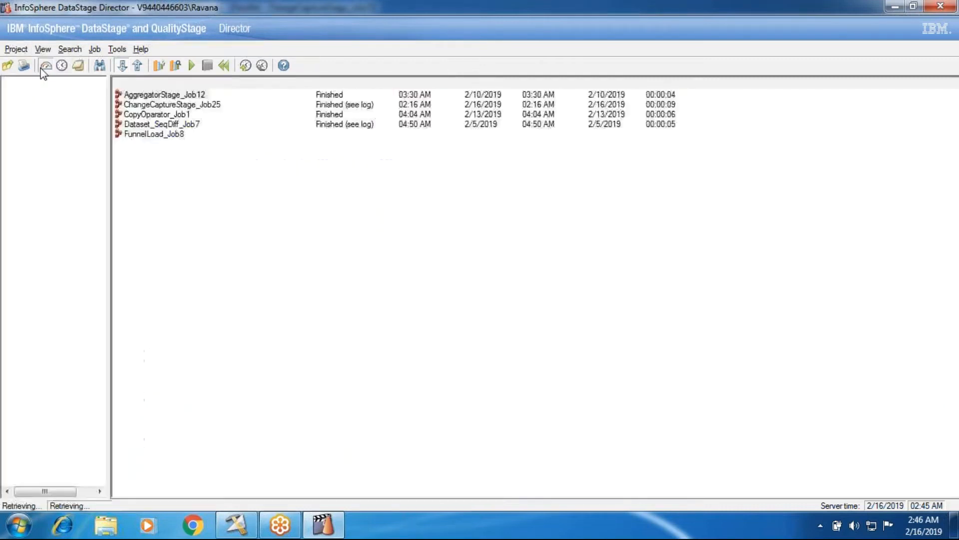
{"action": "left_click", "coordinate": [77, 66]}
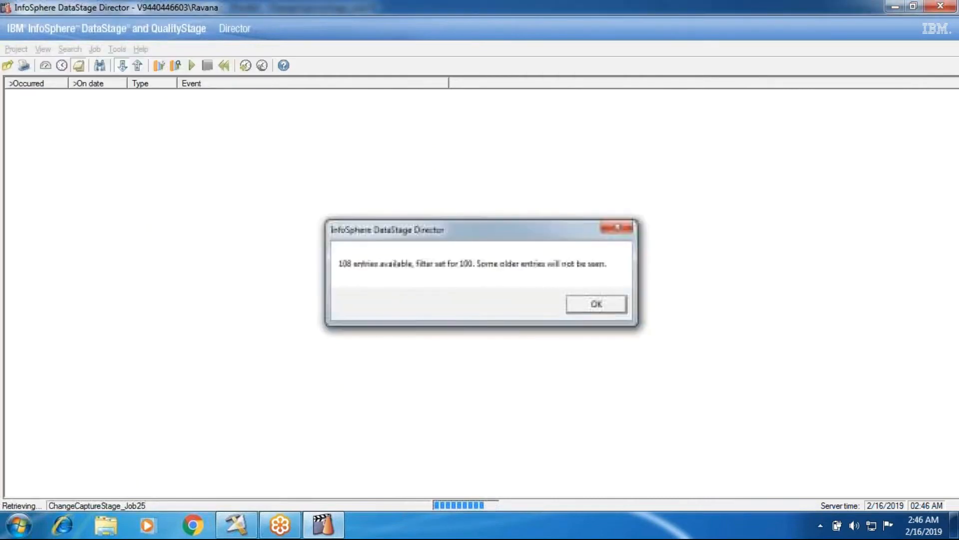
{"action": "key", "text": "Return"}
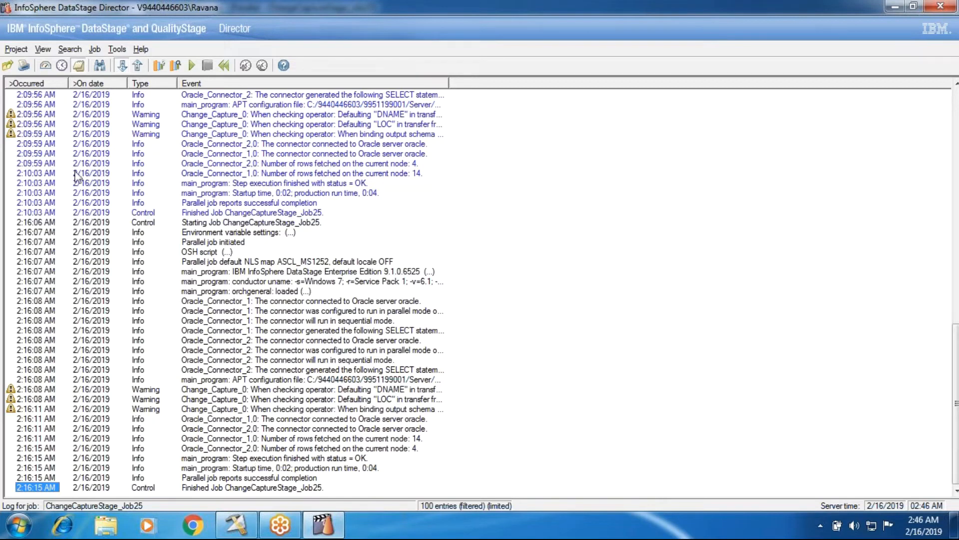
Return to the job status list and select TransformerStageVarUniqueDupliScenario_Job20.
{"action": "left_click", "coordinate": [49, 67]}
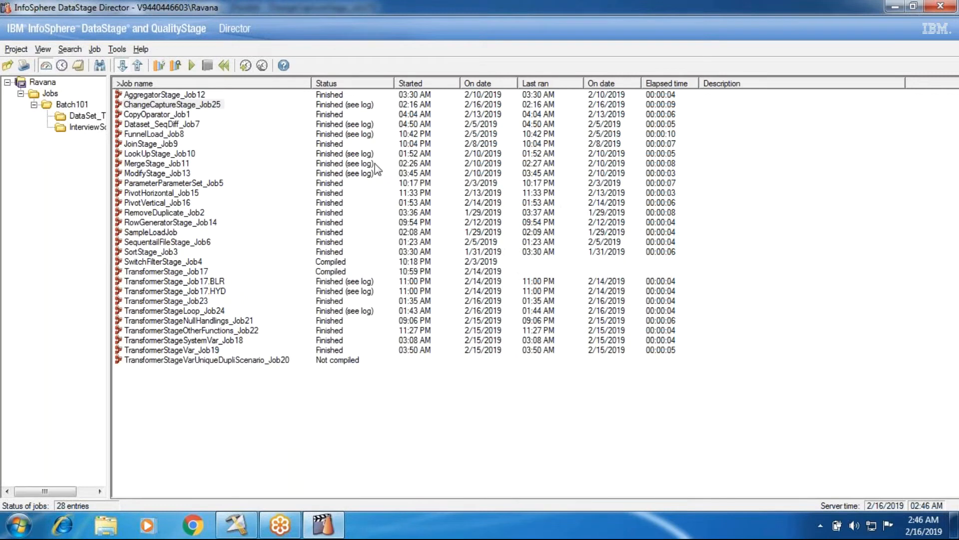
{"action": "left_click", "coordinate": [236, 360]}
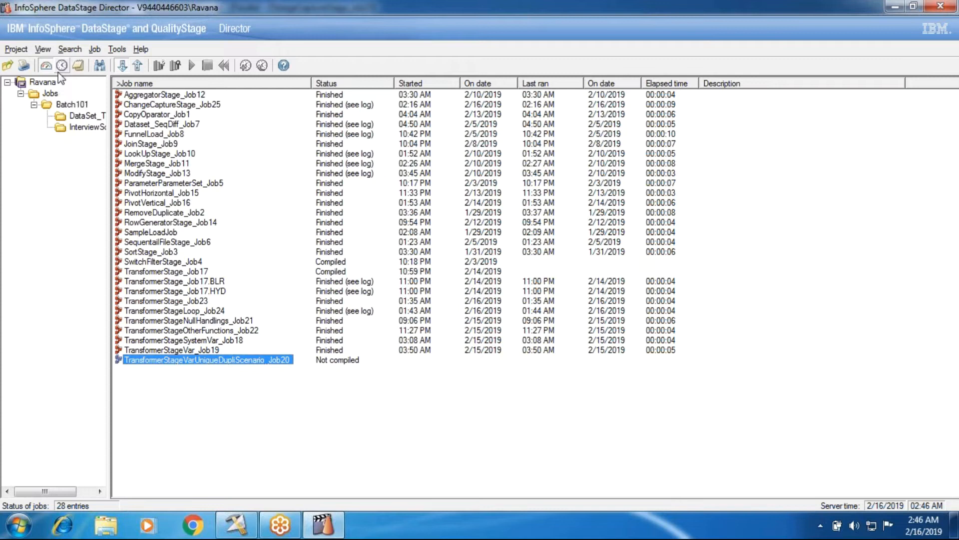
Launch Designer from Director for TransformerStageVarUniqueDupliScenario_Job20, look at the job design, and exit back to Director.
{"action": "left_click", "coordinate": [75, 50]}
{"action": "mouse_move", "coordinate": [131, 53]}
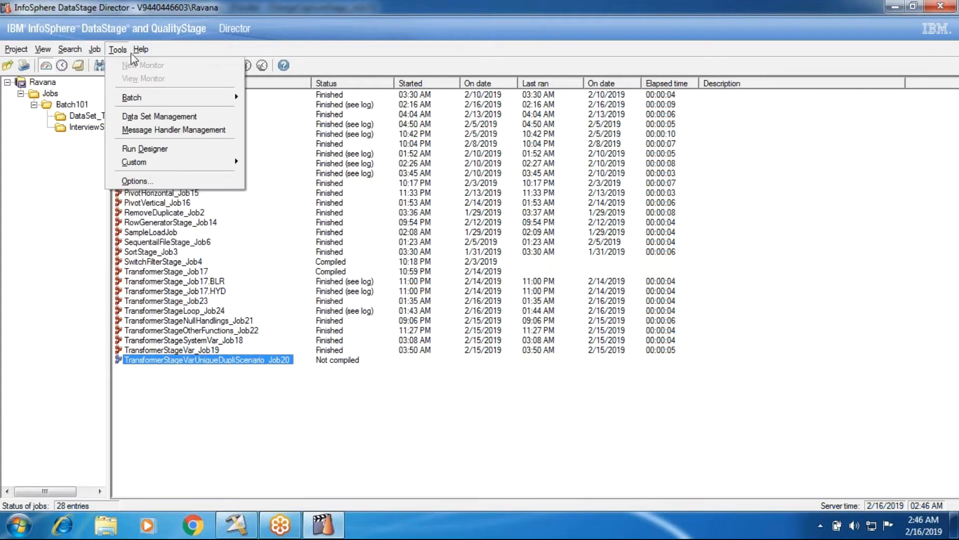
{"action": "left_click", "coordinate": [133, 149]}
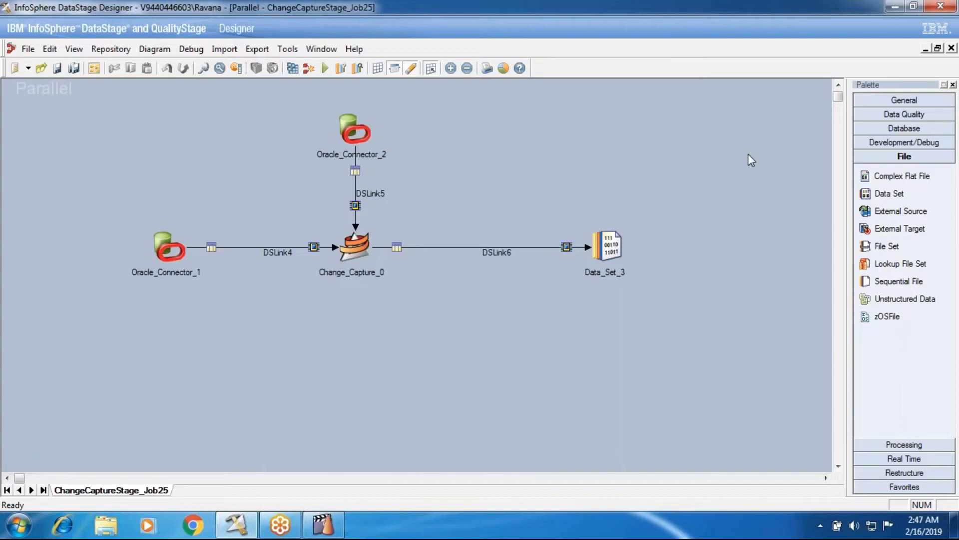
{"action": "left_click", "coordinate": [891, 5]}
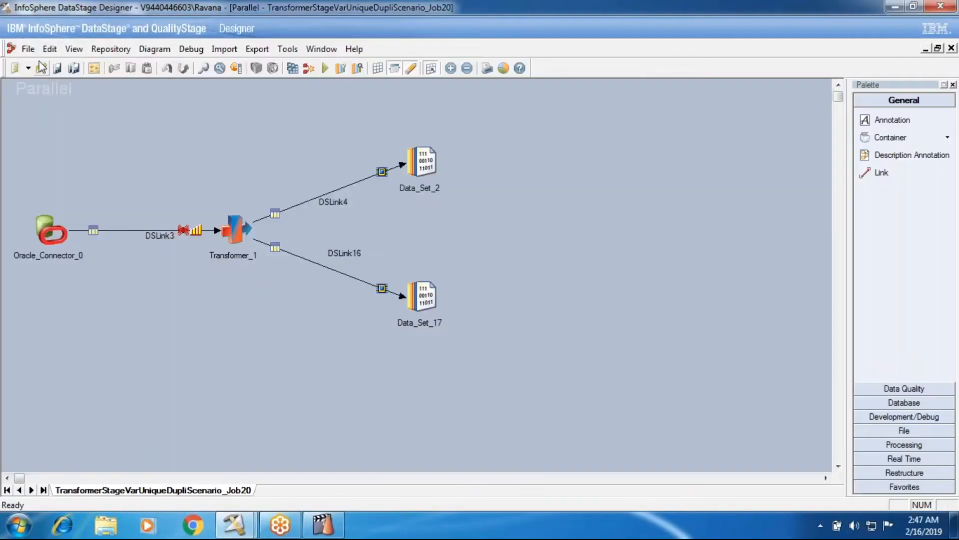
{"action": "left_click", "coordinate": [29, 49]}
{"action": "left_click", "coordinate": [70, 370]}
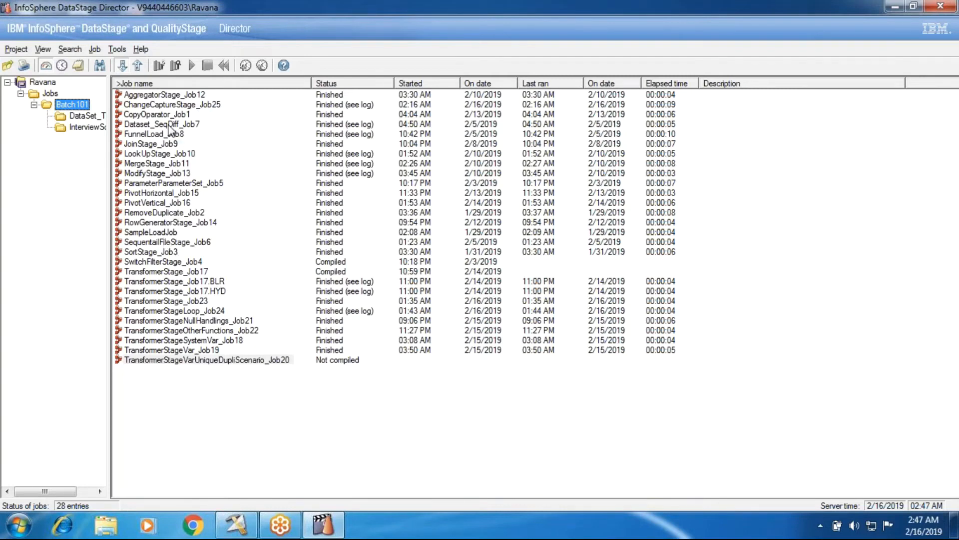
Run RowGeneratorStage_Job14 and check its updated entry in the job status list.
{"action": "mouse_move", "coordinate": [169, 128]}
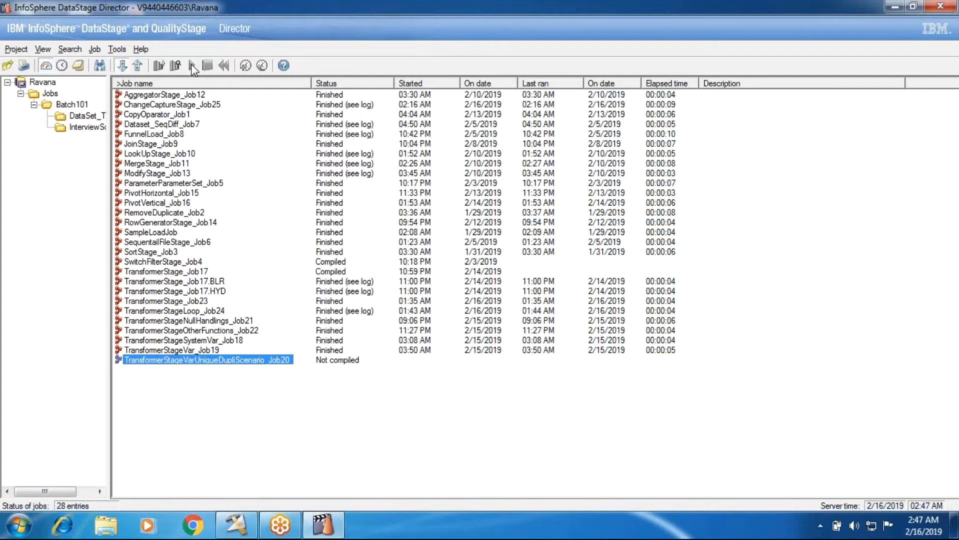
{"action": "left_click", "coordinate": [159, 225]}
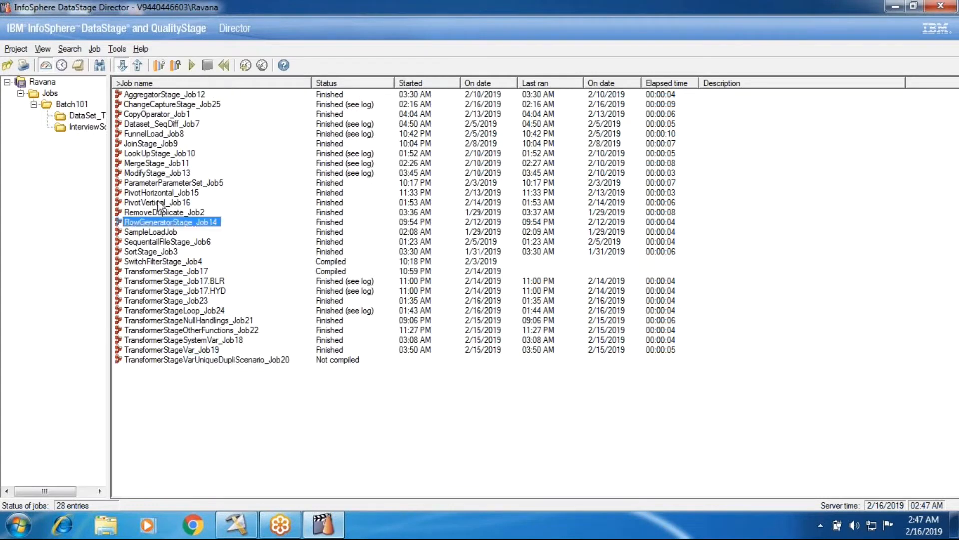
{"action": "left_click", "coordinate": [189, 68]}
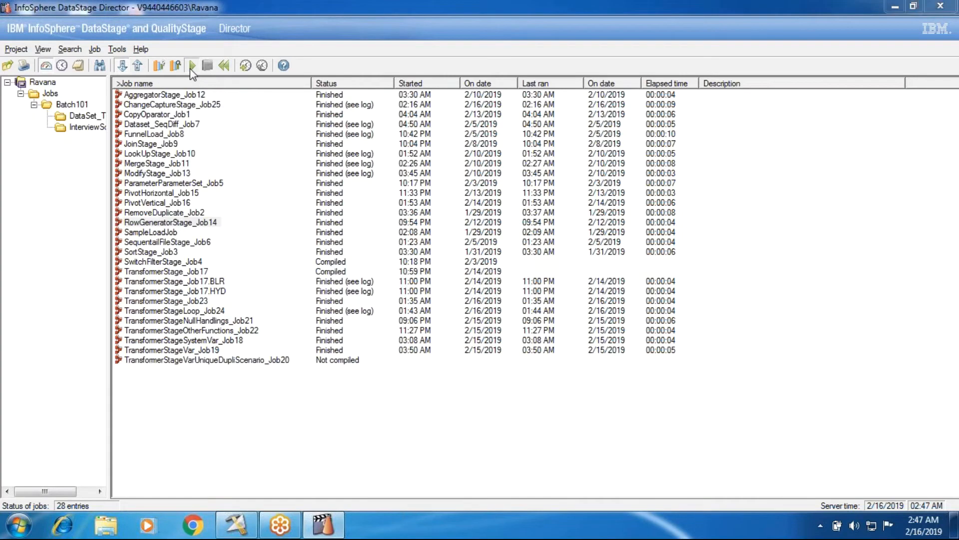
{"action": "left_click", "coordinate": [219, 299]}
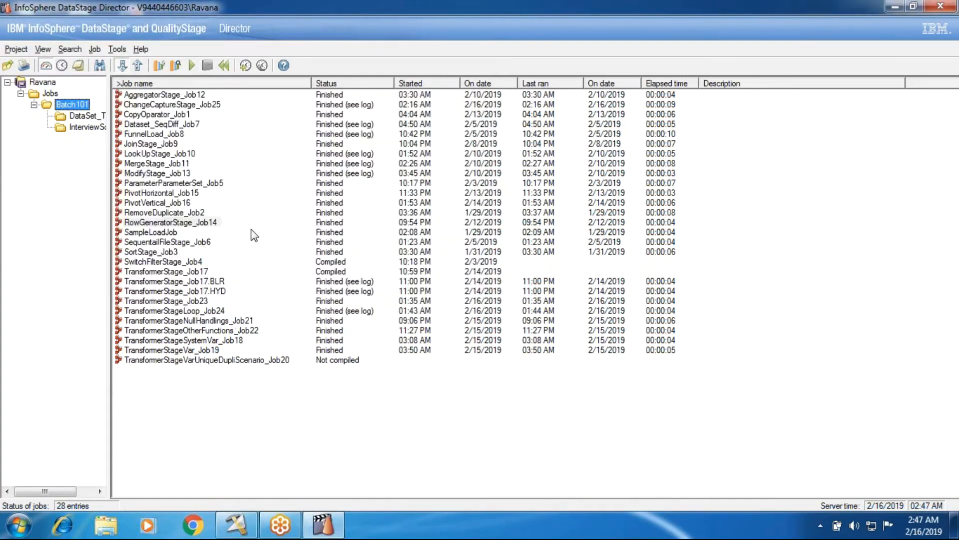
{"action": "left_click", "coordinate": [325, 224]}
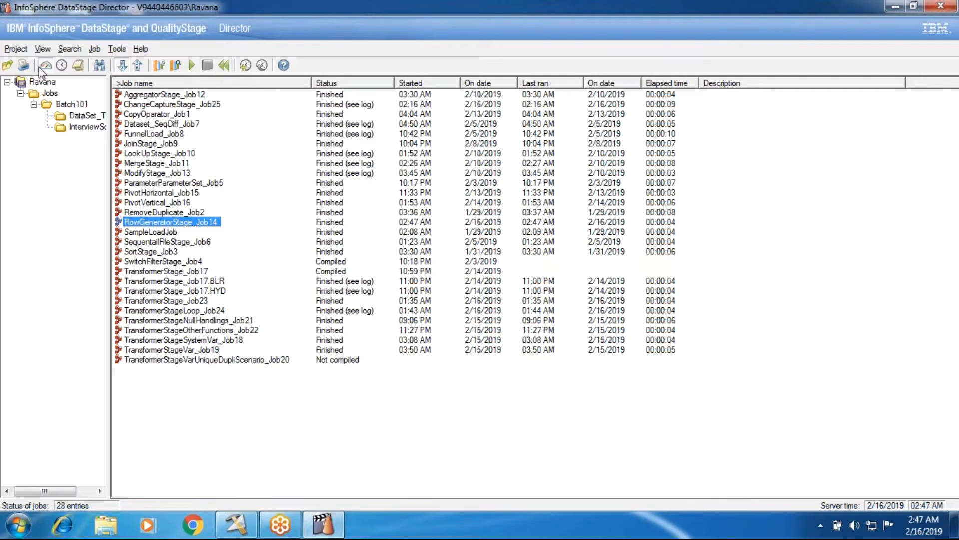
Switch to the job schedule view, explore the Add To Schedule options for AggregatorStage_Job12, including Tomorrow and Every, and cancel.
{"action": "left_click", "coordinate": [61, 68]}
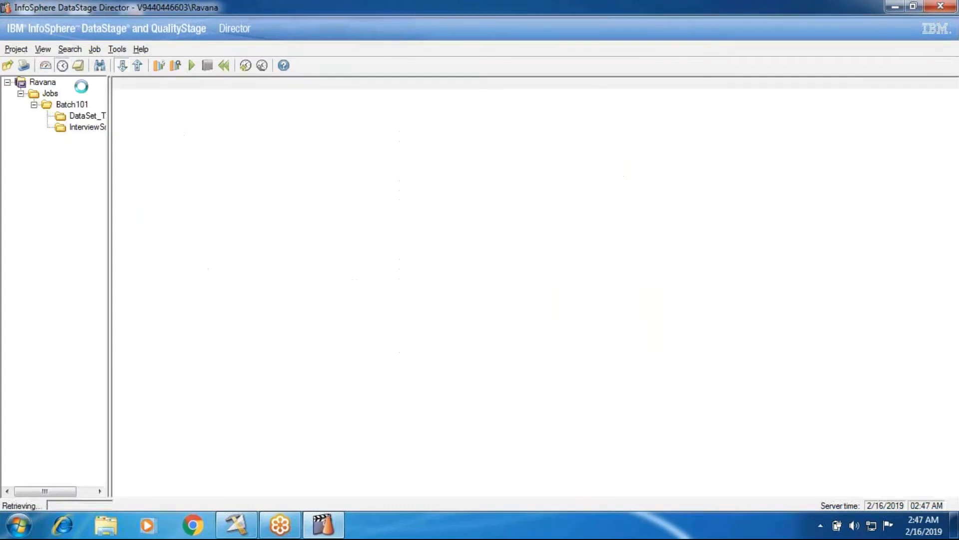
{"action": "left_click", "coordinate": [156, 98]}
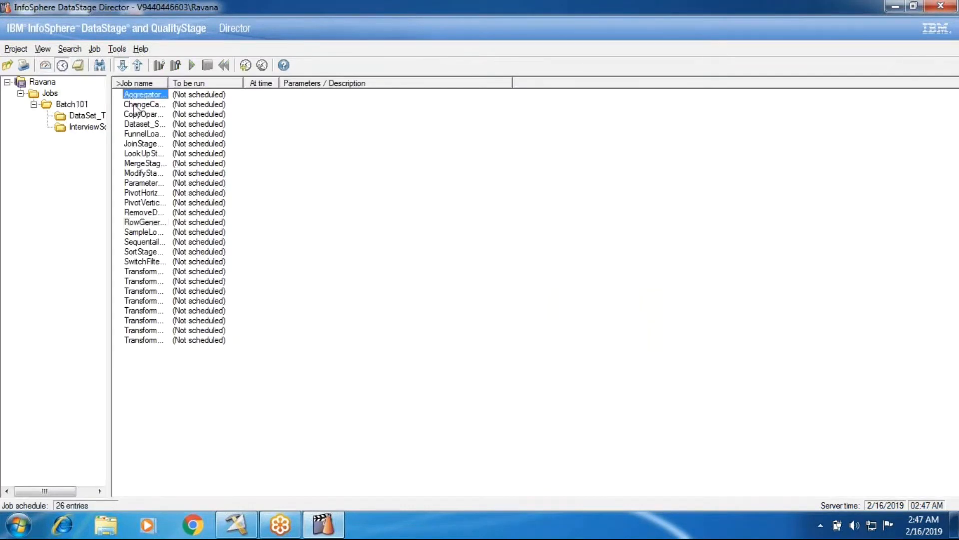
{"action": "right_click", "coordinate": [142, 97]}
{"action": "left_click", "coordinate": [150, 105]}
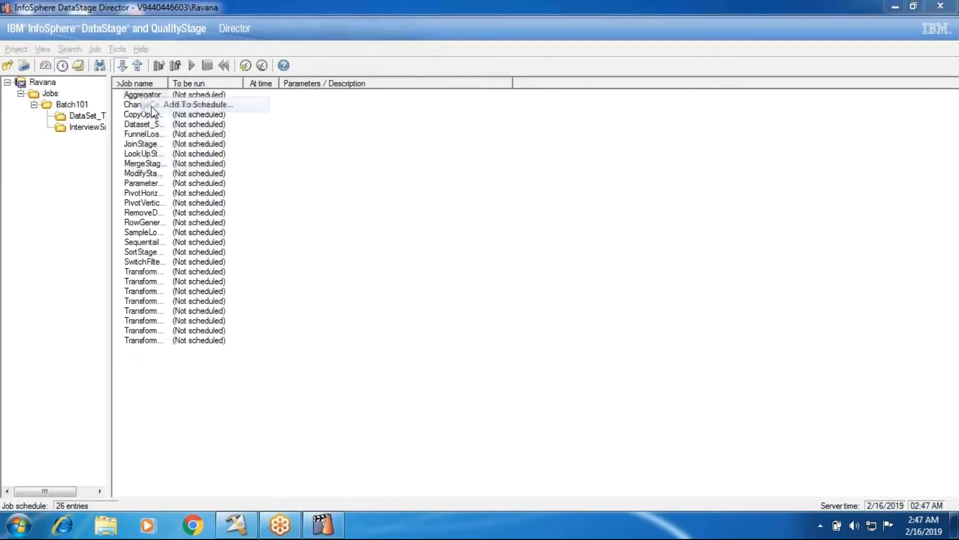
{"action": "left_click", "coordinate": [316, 240]}
{"action": "left_click", "coordinate": [317, 262]}
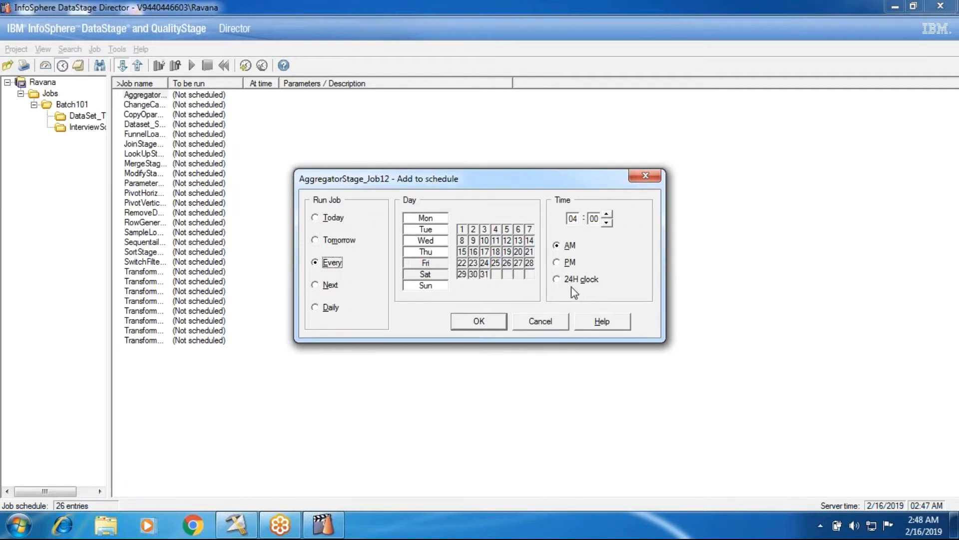
{"action": "left_click", "coordinate": [556, 320]}
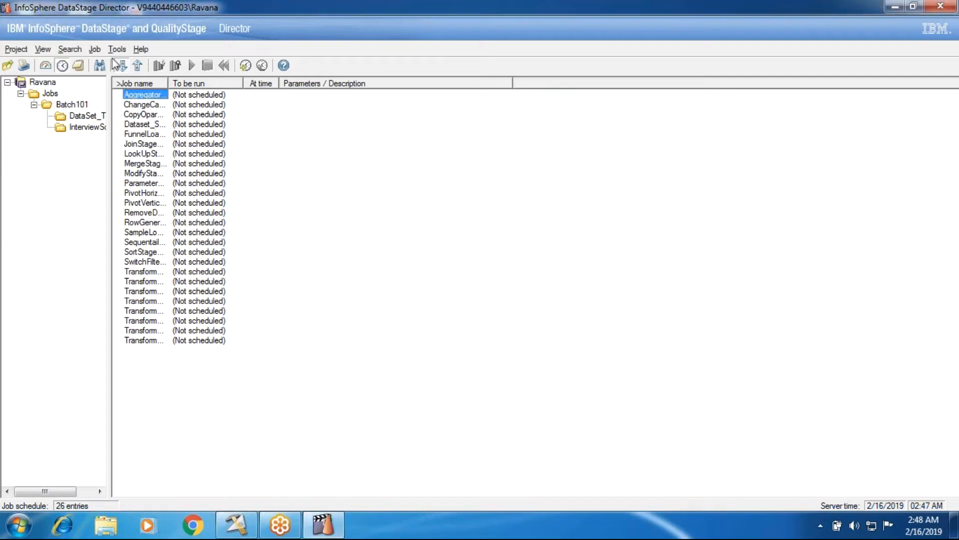
{"action": "left_click", "coordinate": [43, 49]}
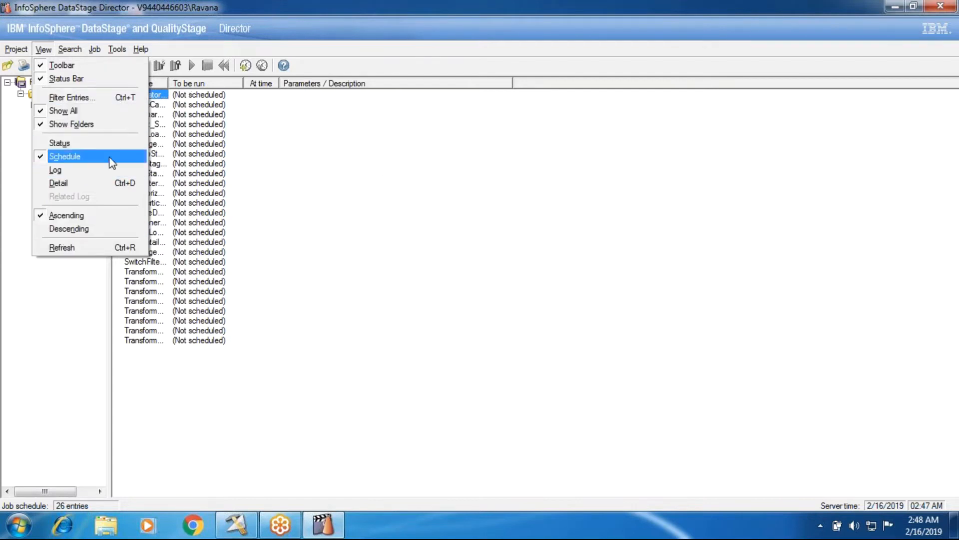
{"action": "left_click", "coordinate": [95, 49]}
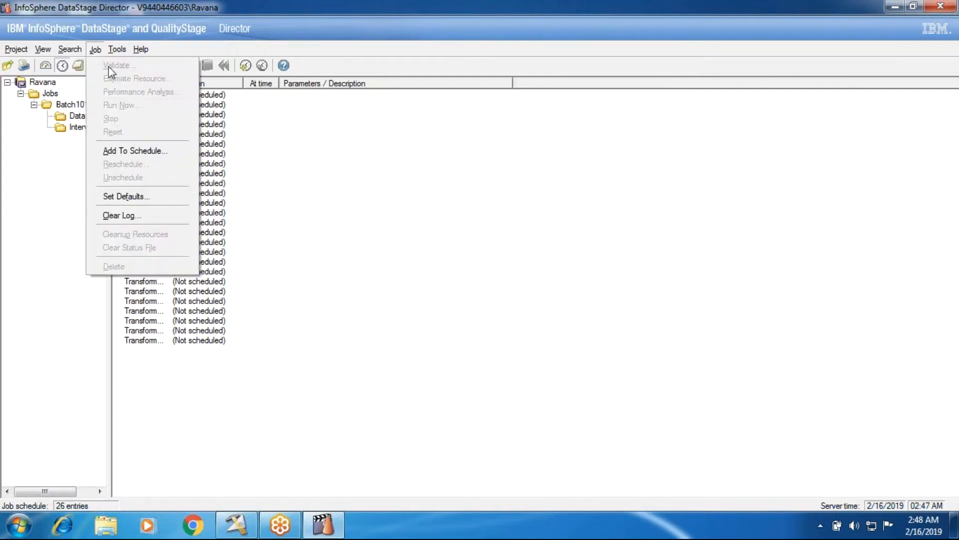
{"action": "left_click", "coordinate": [118, 49]}
{"action": "left_click", "coordinate": [142, 329]}
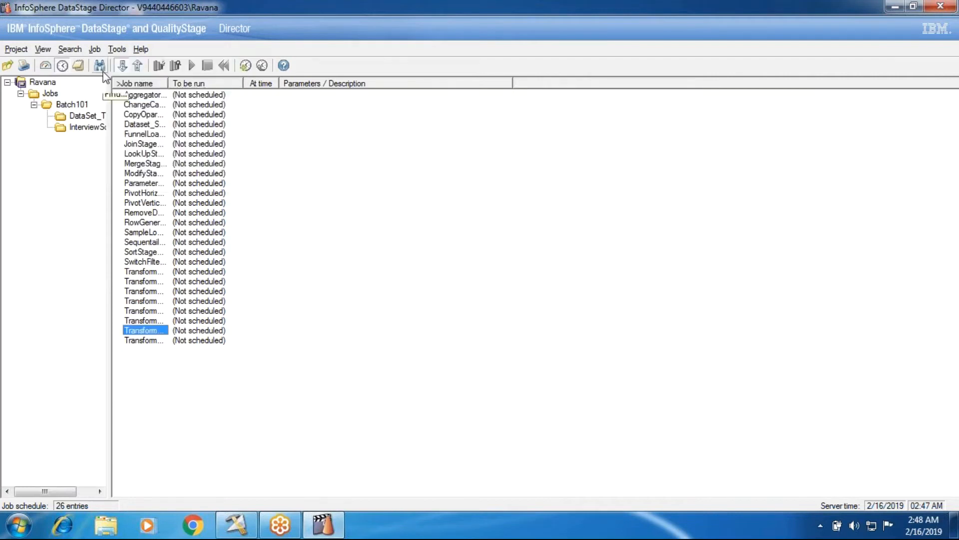
{"action": "left_click", "coordinate": [16, 52]}
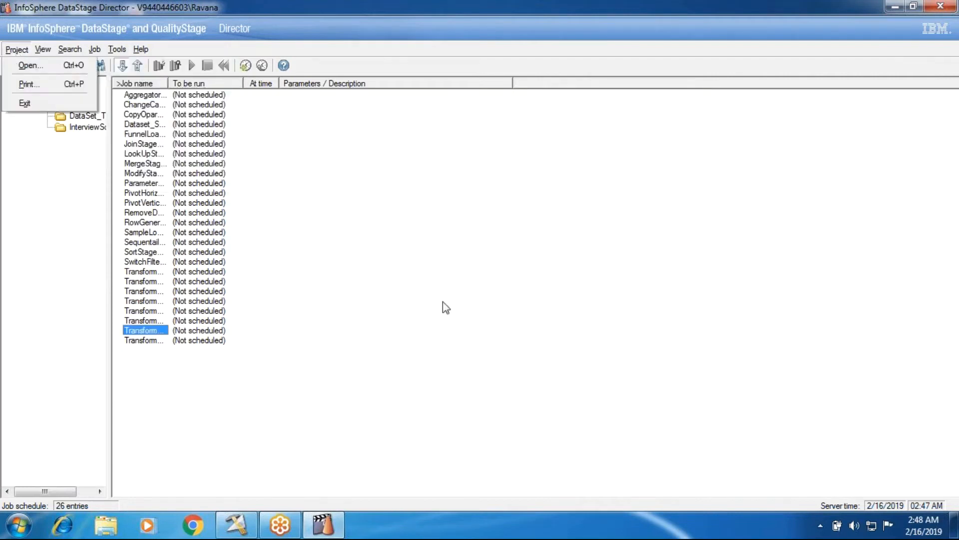
{"action": "left_click", "coordinate": [444, 301]}
Return to the job status list, switch to the Designer, and close ChangeCaptureStage_Job25.
{"action": "left_click", "coordinate": [45, 66]}
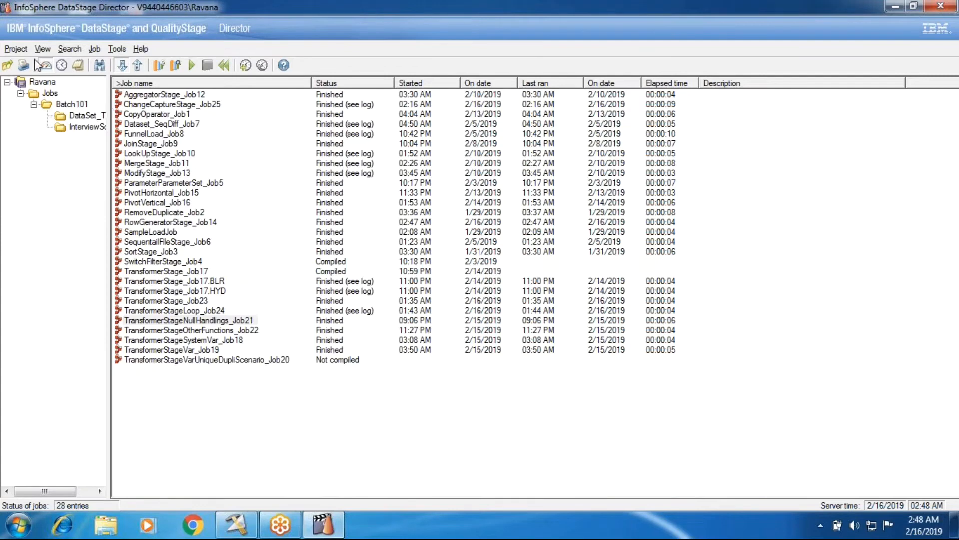
{"action": "left_click", "coordinate": [894, 12]}
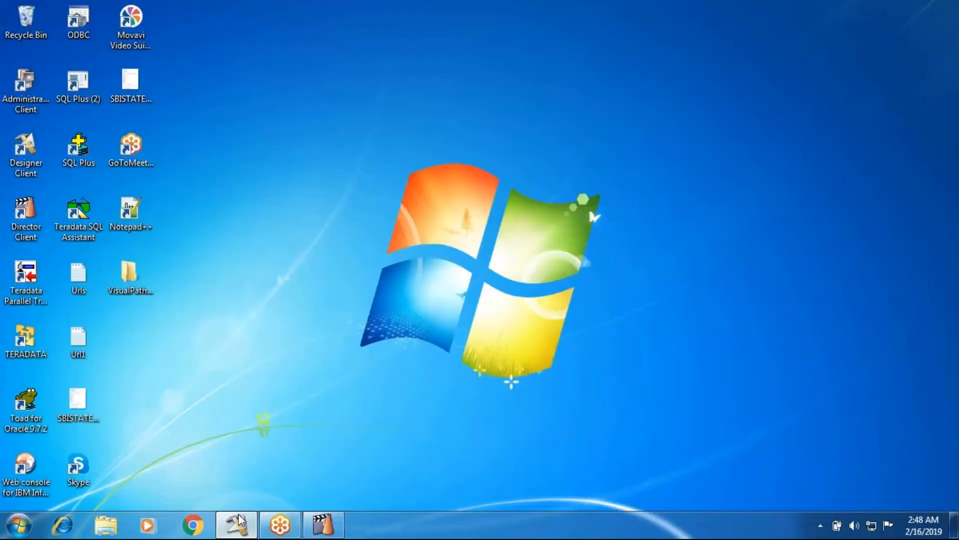
{"action": "left_click", "coordinate": [238, 523]}
{"action": "left_click", "coordinate": [952, 49]}
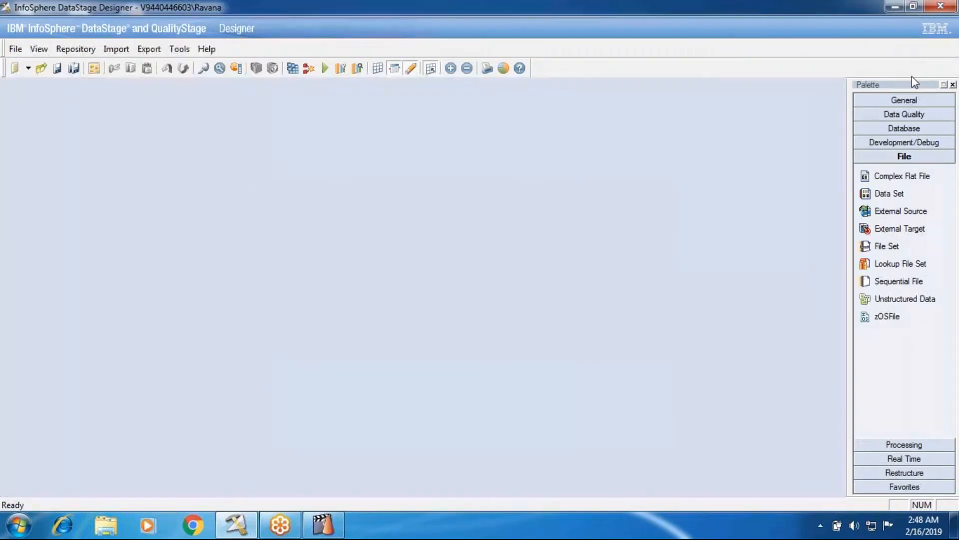
Open CopyOparator_Job1 from the Batch101 folder, and close it again.
{"action": "left_click", "coordinate": [16, 48]}
{"action": "left_click", "coordinate": [38, 80]}
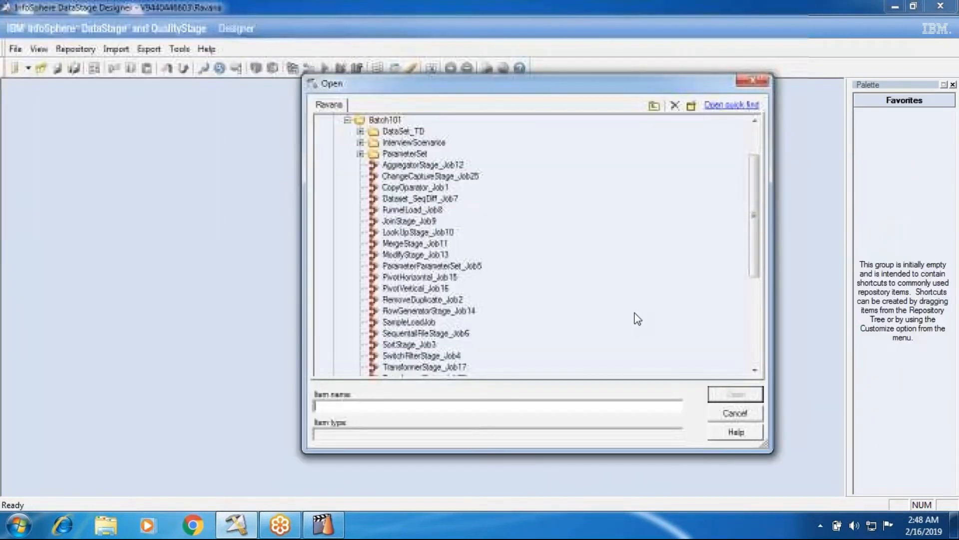
{"action": "left_click", "coordinate": [415, 186]}
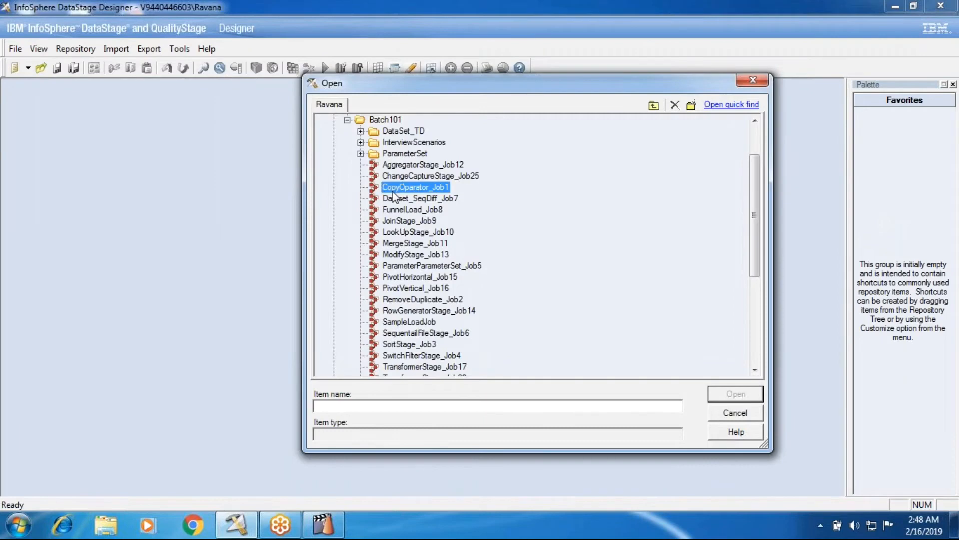
{"action": "left_click", "coordinate": [712, 396]}
{"action": "left_click", "coordinate": [711, 397]}
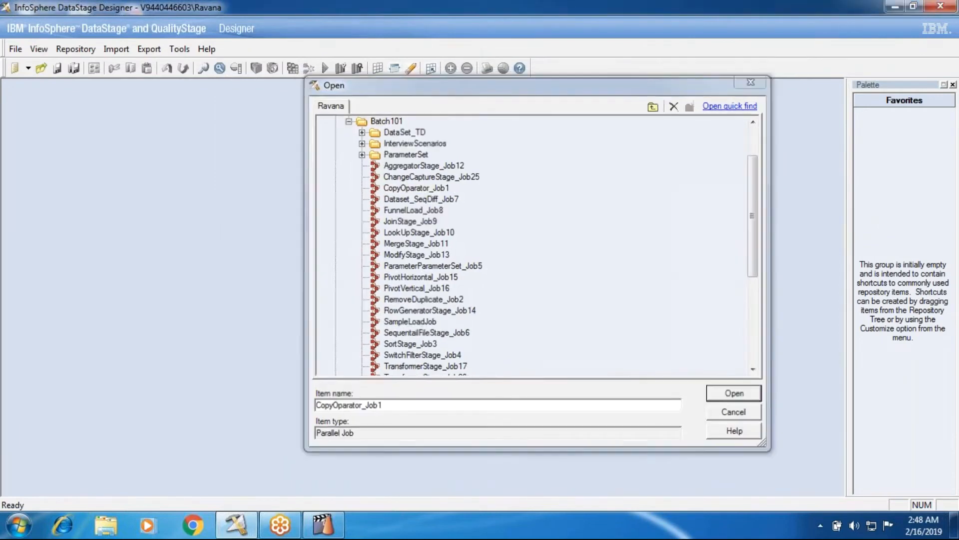
{"action": "left_click", "coordinate": [951, 50]}
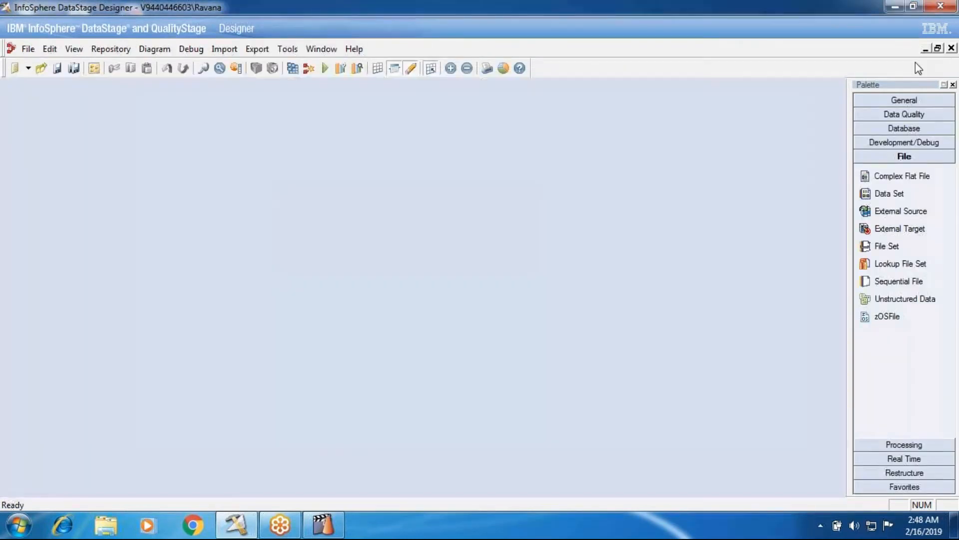
Create a new Parallel Job and maximize its canvas.
{"action": "left_click", "coordinate": [16, 48]}
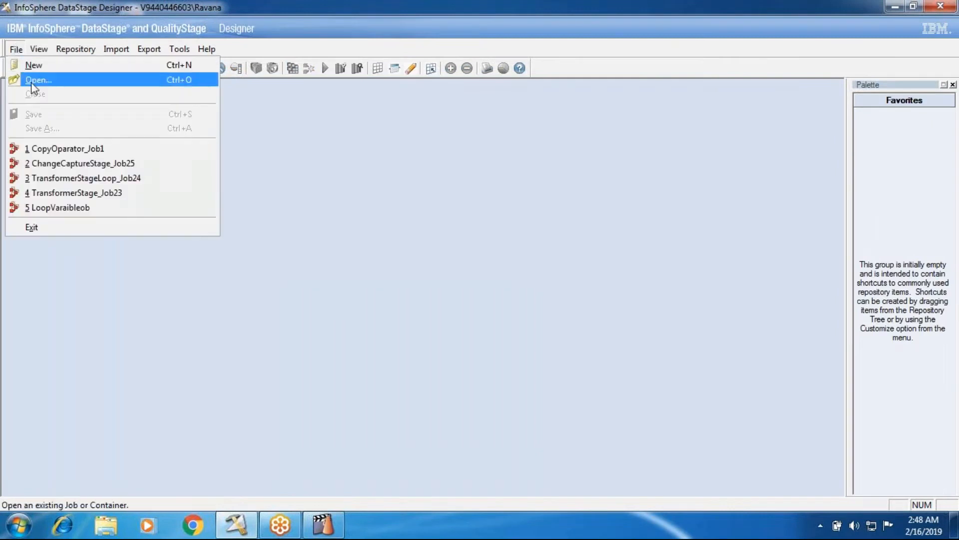
{"action": "left_click", "coordinate": [33, 65]}
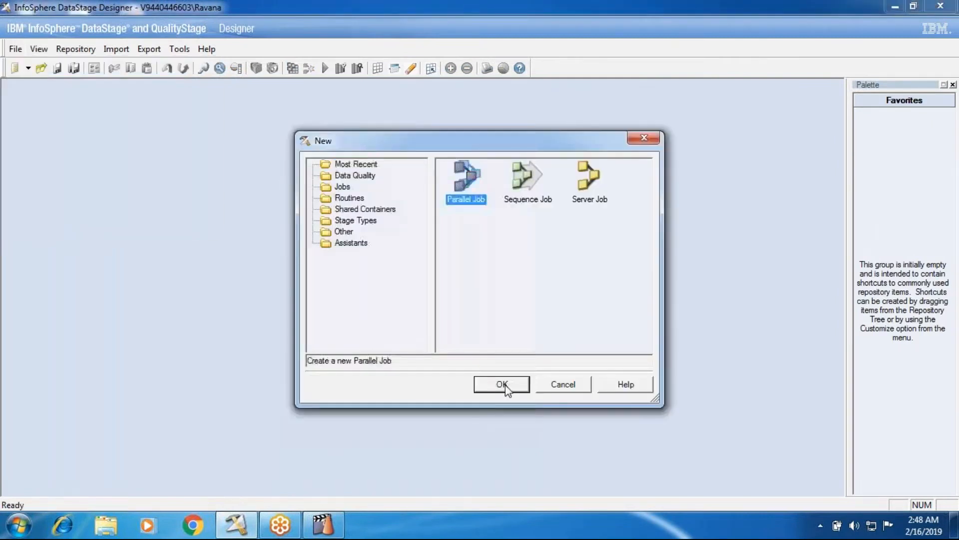
{"action": "left_click", "coordinate": [497, 383]}
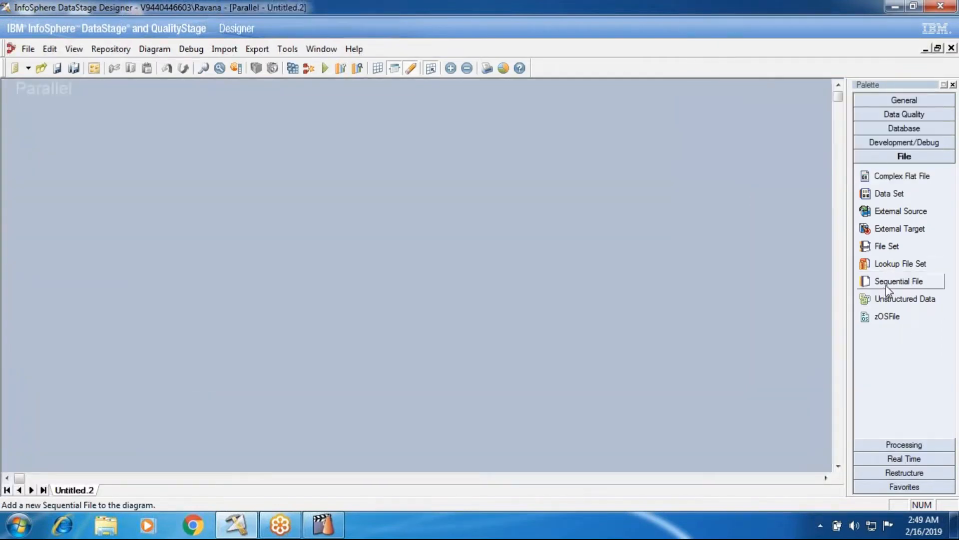
Place a Sequential File stage on the canvas and link it to a new Filter stage beside it.
{"action": "left_click", "coordinate": [887, 283]}
{"action": "left_click", "coordinate": [116, 221]}
{"action": "left_click_drag", "start_coordinate": [150, 231], "coordinate": [235, 233]}
{"action": "left_click", "coordinate": [883, 445]}
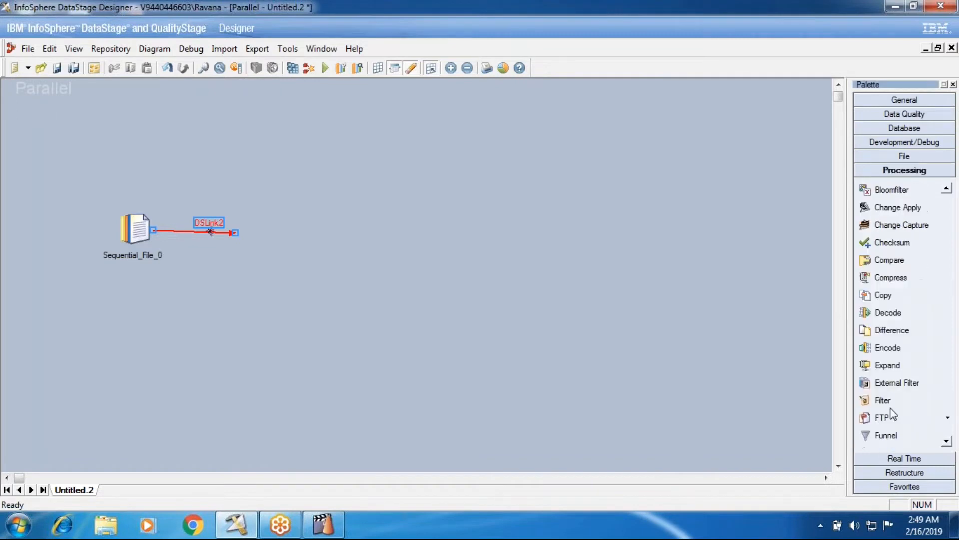
{"action": "left_click", "coordinate": [883, 400]}
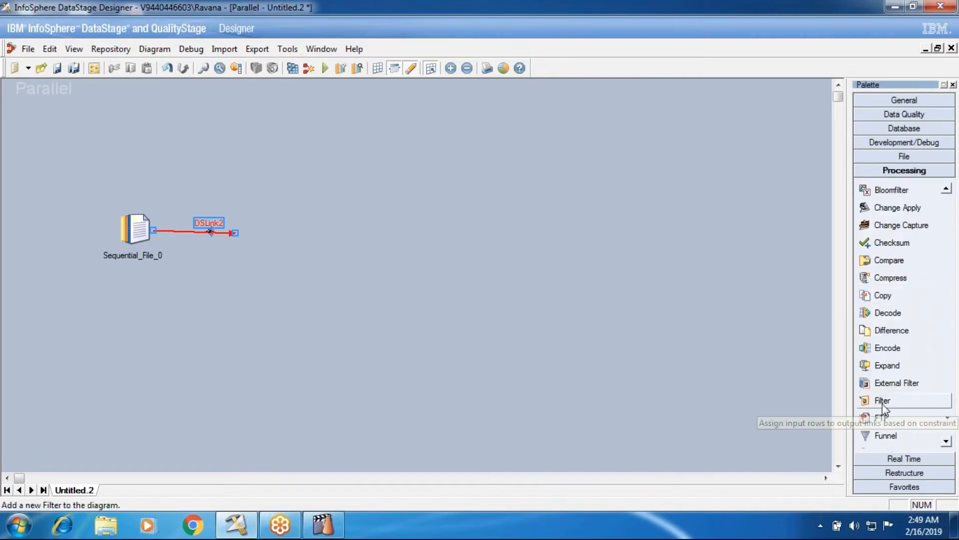
{"action": "left_click", "coordinate": [253, 229]}
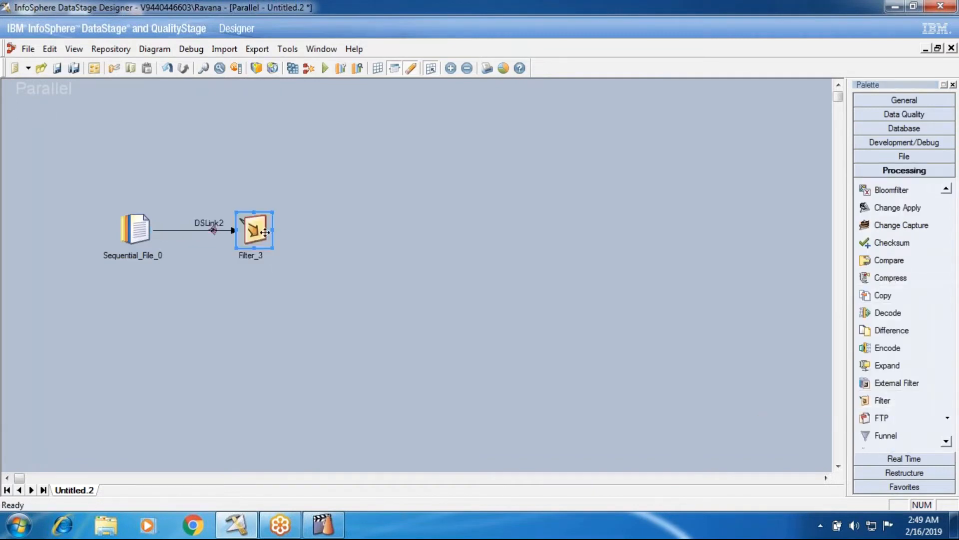
Connect three output links from the Filter stage to a new Join stage, and draw an output link from the Join.
{"action": "mouse_move", "coordinate": [265, 232]}
{"action": "left_mouse_down"}
{"action": "mouse_move", "coordinate": [270, 150]}
{"action": "mouse_move", "coordinate": [338, 229]}
{"action": "mouse_move", "coordinate": [235, 334]}
{"action": "left_mouse_up"}
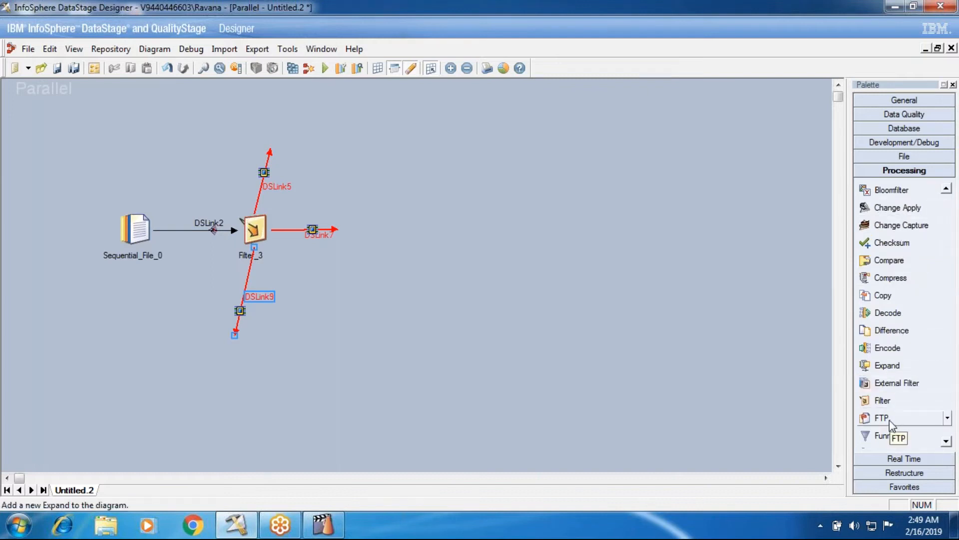
{"action": "scroll", "coordinate": [902, 381], "scroll_direction": "up", "scroll_amount": 1}
{"action": "scroll", "coordinate": [900, 380], "scroll_direction": "down", "scroll_amount": 5}
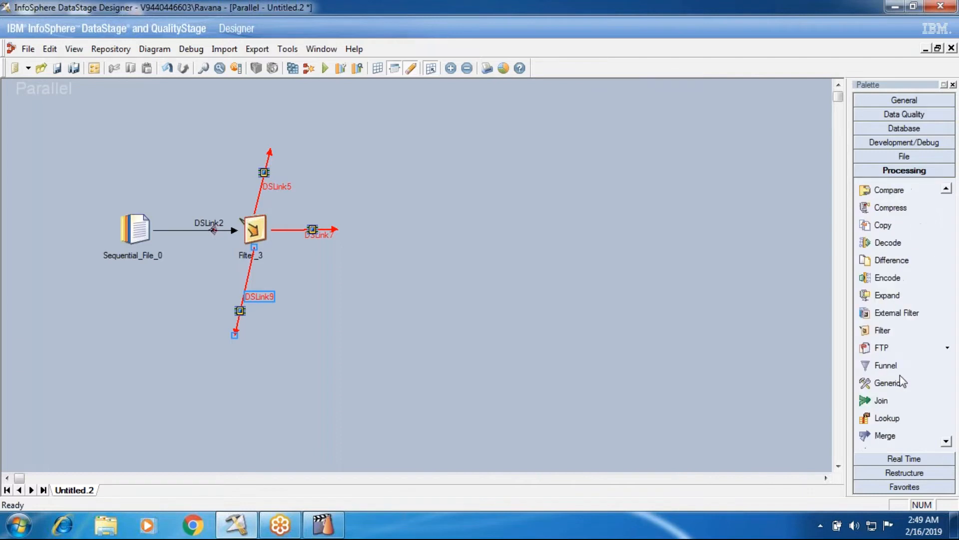
{"action": "scroll", "coordinate": [901, 375], "scroll_direction": "down", "scroll_amount": 4}
{"action": "left_click", "coordinate": [888, 331]}
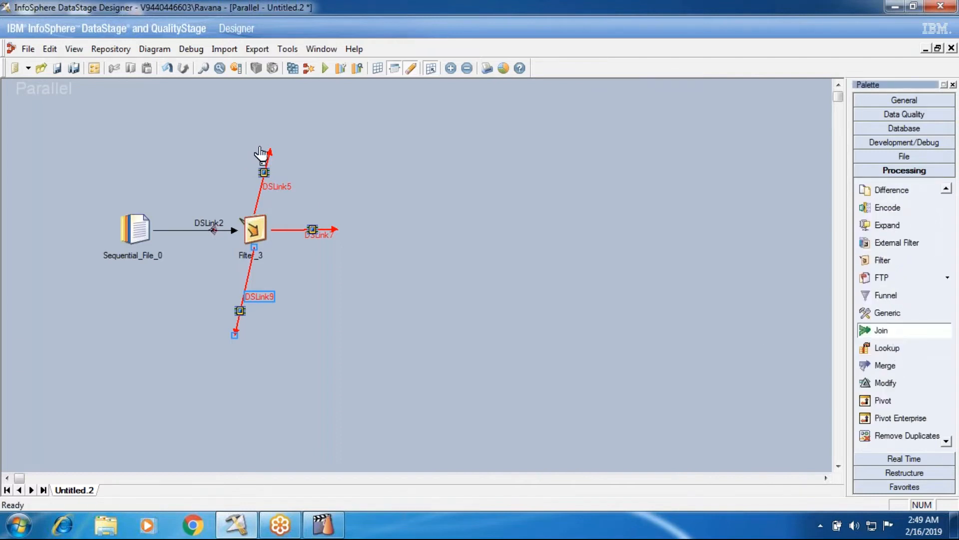
{"action": "left_click", "coordinate": [286, 143]}
{"action": "mouse_move", "coordinate": [286, 142]}
{"action": "left_mouse_down"}
{"action": "mouse_move", "coordinate": [351, 160]}
{"action": "mouse_move", "coordinate": [351, 225]}
{"action": "mouse_move", "coordinate": [247, 334]}
{"action": "mouse_move", "coordinate": [327, 338]}
{"action": "mouse_move", "coordinate": [260, 357]}
{"action": "mouse_move", "coordinate": [225, 350]}
{"action": "mouse_move", "coordinate": [442, 278]}
{"action": "mouse_move", "coordinate": [428, 233]}
{"action": "mouse_move", "coordinate": [388, 231]}
{"action": "mouse_move", "coordinate": [550, 208]}
{"action": "left_mouse_up"}
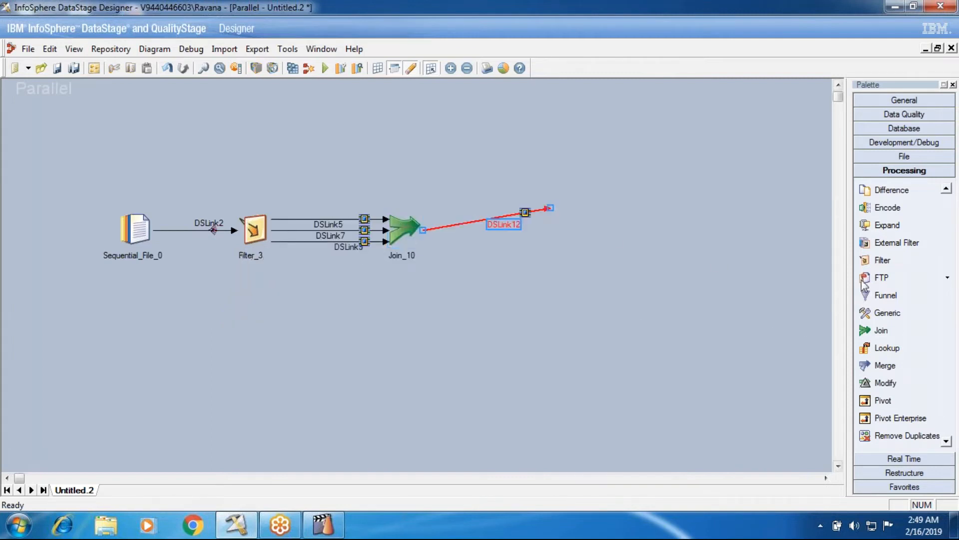
Add a Copy stage at the end of the Join's output link and draw three output links from it.
{"action": "scroll", "coordinate": [885, 380], "scroll_direction": "up", "scroll_amount": 3}
{"action": "left_click_drag", "start_coordinate": [882, 277], "coordinate": [594, 169]}
{"action": "left_click", "coordinate": [586, 308]}
{"action": "left_click_drag", "start_coordinate": [514, 235], "coordinate": [507, 360]}
{"action": "left_click_drag", "start_coordinate": [537, 237], "coordinate": [620, 237]}
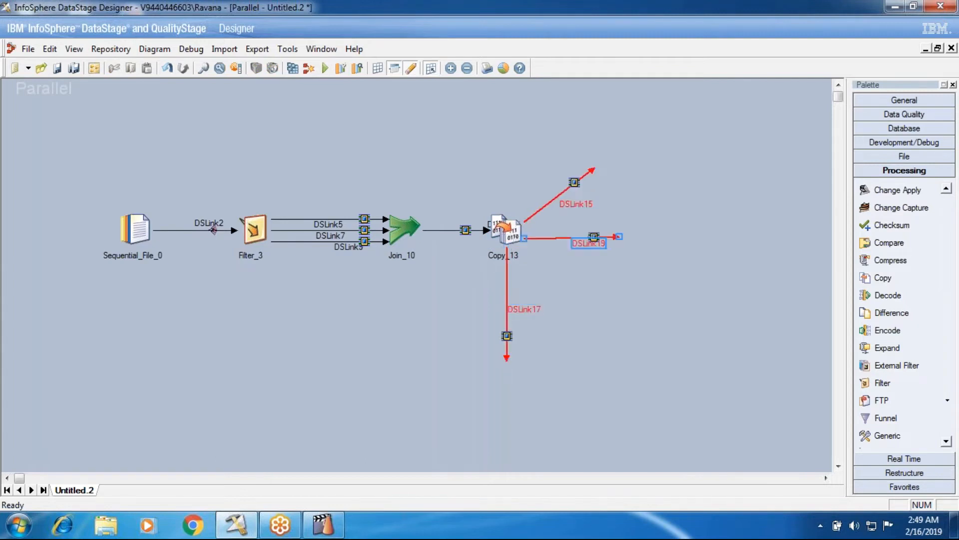
Point the Copy stage's diagonal output link straight up and attach a Data Set stage to its end.
{"action": "left_click", "coordinate": [580, 203]}
{"action": "left_click_drag", "start_coordinate": [567, 161], "coordinate": [512, 155]}
{"action": "left_click_drag", "start_coordinate": [595, 167], "coordinate": [499, 150]}
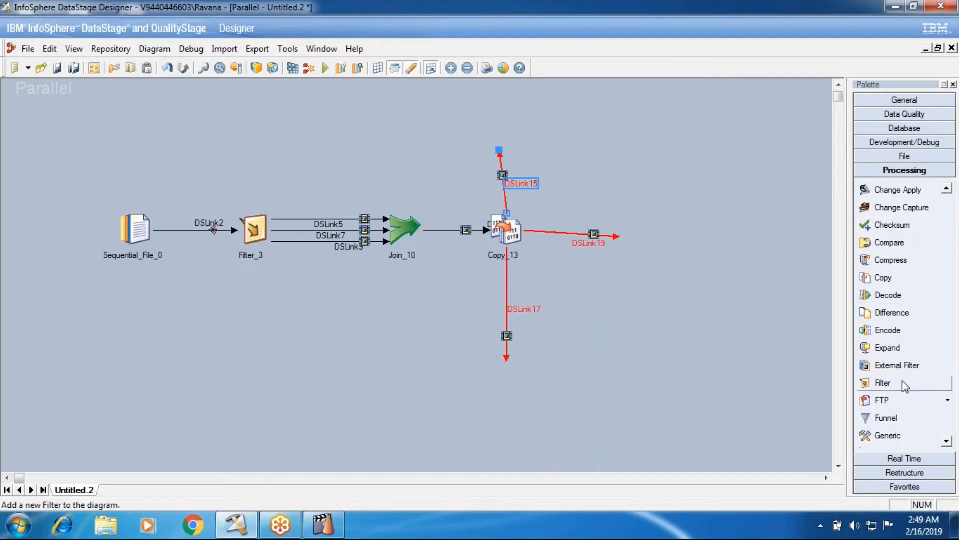
{"action": "left_click", "coordinate": [903, 157]}
{"action": "left_click_drag", "start_coordinate": [903, 195], "coordinate": [492, 133]}
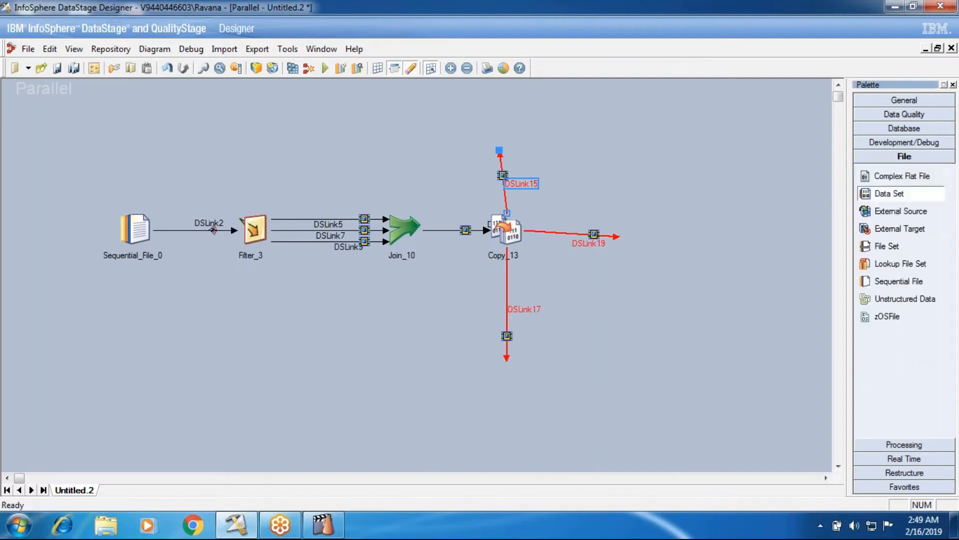
Attach Data Set stages to the Copy stage's two remaining output links, aligning the lower one directly beneath Copy.
{"action": "left_click", "coordinate": [890, 193]}
{"action": "left_click", "coordinate": [595, 227]}
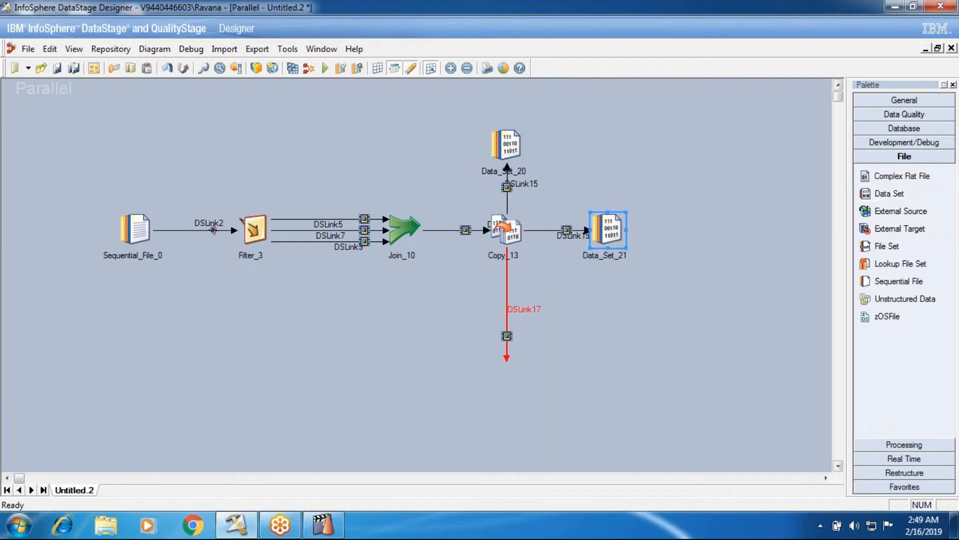
{"action": "left_click", "coordinate": [890, 195]}
{"action": "left_click", "coordinate": [520, 344]}
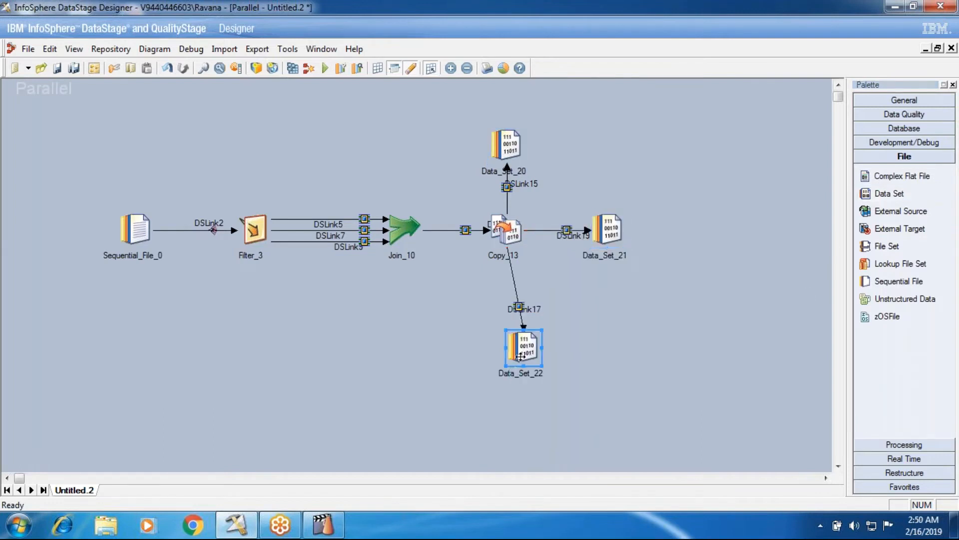
{"action": "left_click_drag", "start_coordinate": [515, 344], "coordinate": [504, 330]}
{"action": "left_click", "coordinate": [643, 384]}
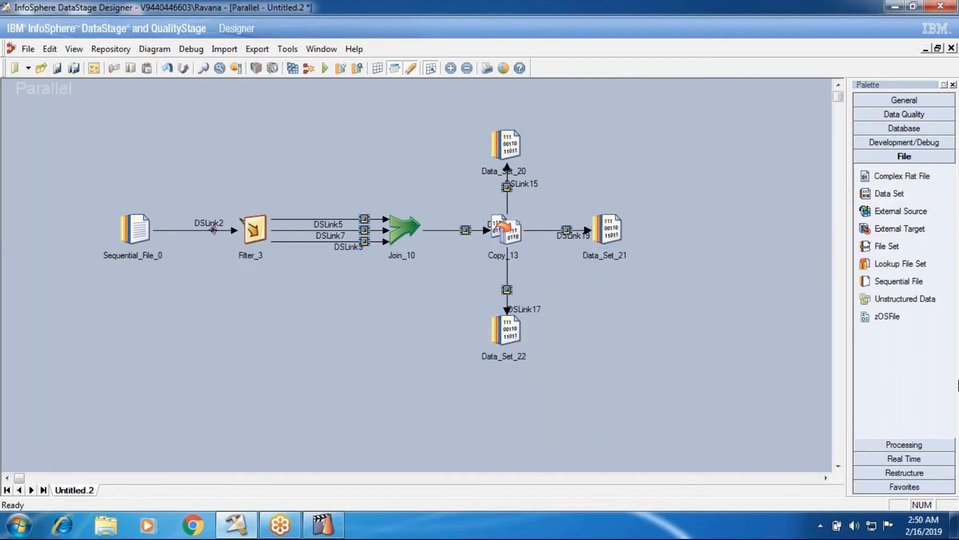
Place a Data Set stage below the Join stage and link it into the Join.
{"action": "left_click", "coordinate": [881, 194]}
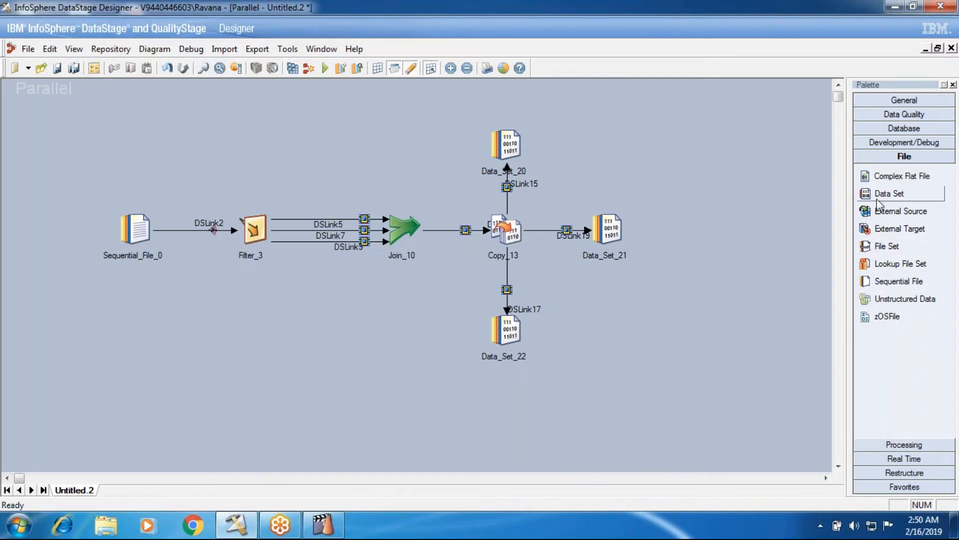
{"action": "left_click", "coordinate": [375, 327]}
{"action": "left_click_drag", "start_coordinate": [392, 344], "coordinate": [397, 227]}
{"action": "left_click_drag", "start_coordinate": [378, 364], "coordinate": [395, 364]}
{"action": "left_click", "coordinate": [518, 424]}
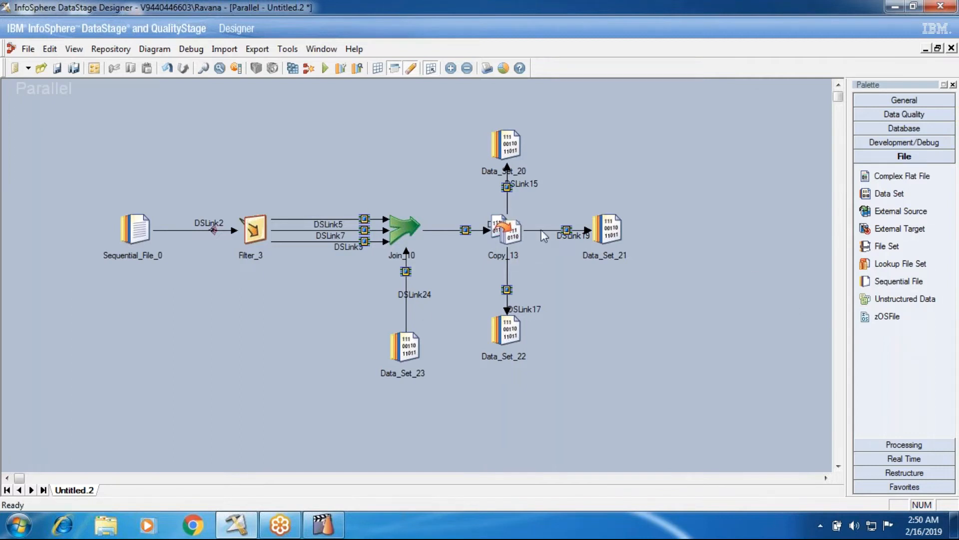
Duplicate the Filter, Join and Copy stages with their enclosed Data Sets, and place the duplicate to the right of the original flow.
{"action": "left_click_drag", "start_coordinate": [204, 117], "coordinate": [572, 384]}
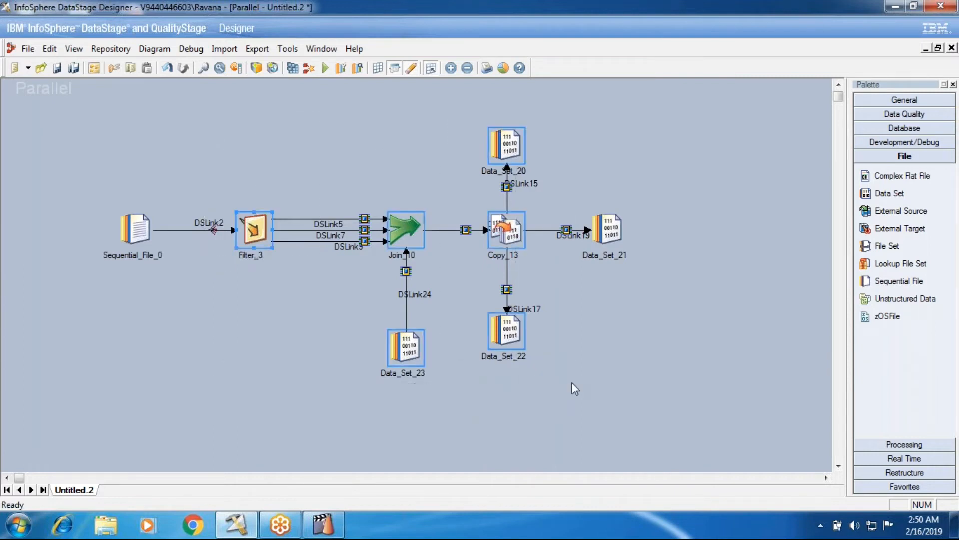
{"action": "key", "text": "ctrl+c"}
{"action": "key", "text": "ctrl+v"}
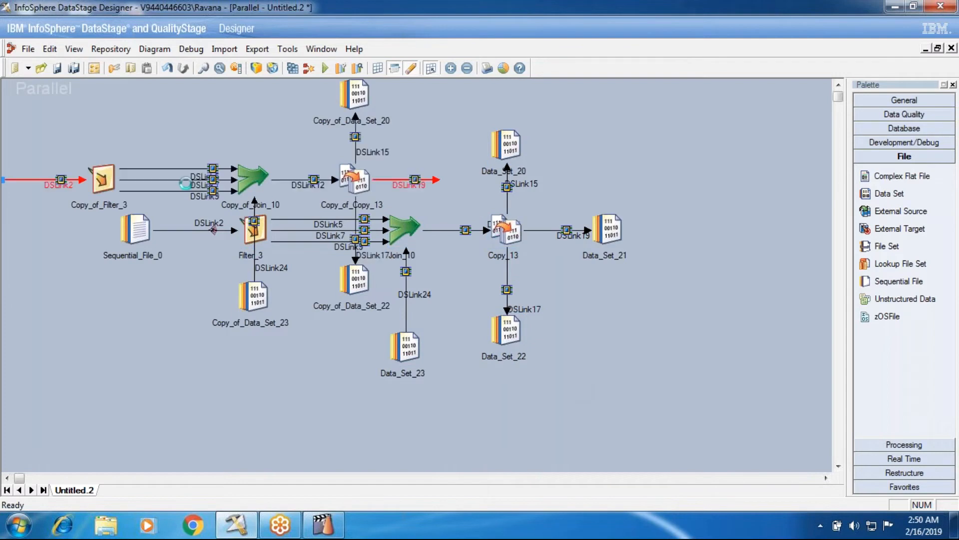
{"action": "left_click_drag", "start_coordinate": [239, 183], "coordinate": [747, 301]}
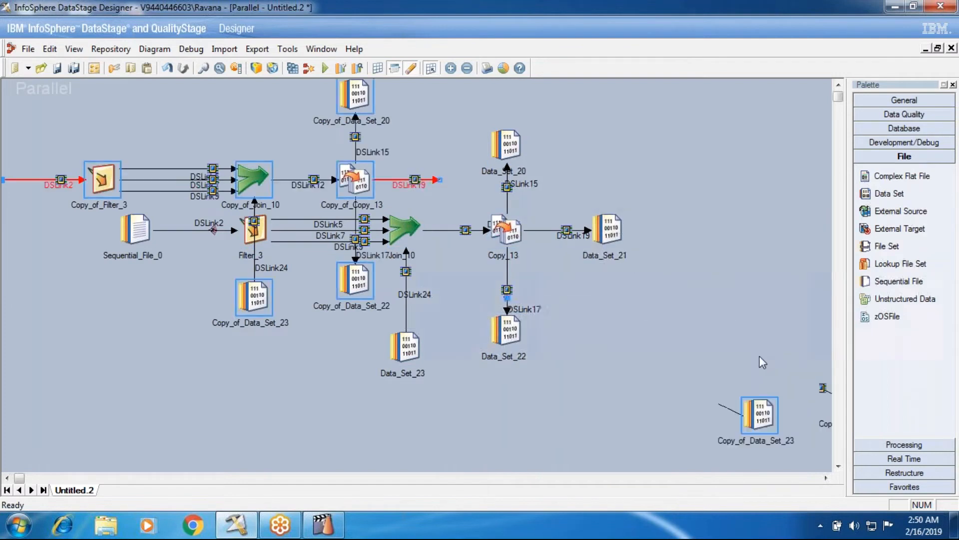
{"action": "left_click", "coordinate": [825, 478]}
{"action": "mouse_move", "coordinate": [660, 295]}
{"action": "left_mouse_down"}
{"action": "mouse_move", "coordinate": [708, 239]}
{"action": "mouse_move", "coordinate": [756, 224]}
{"action": "mouse_move", "coordinate": [732, 285]}
{"action": "mouse_move", "coordinate": [619, 319]}
{"action": "mouse_move", "coordinate": [722, 308]}
{"action": "left_mouse_up"}
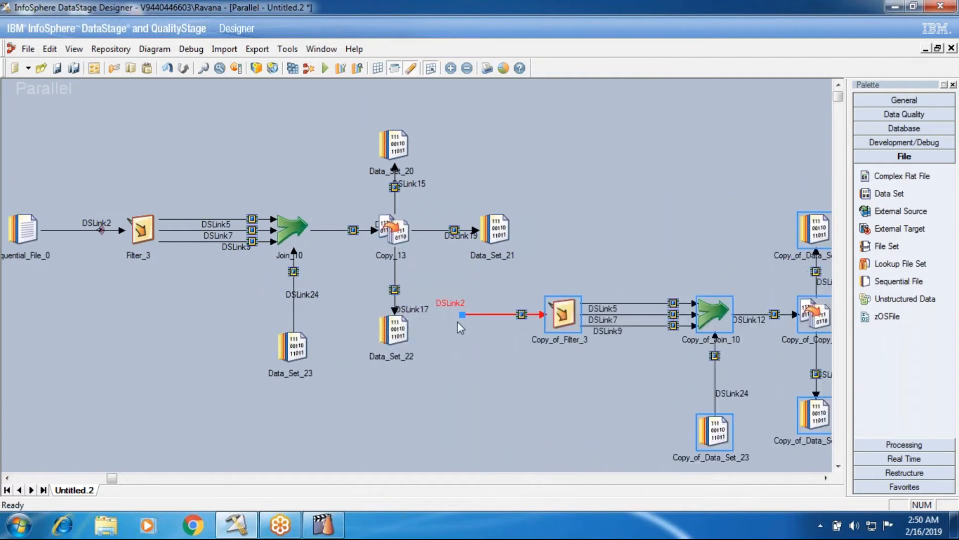
Connect the duplicated Filter's input link to the original Copy stage, and reposition Data_Set_21 and the duplicated Filter for clearance.
{"action": "left_click", "coordinate": [523, 316]}
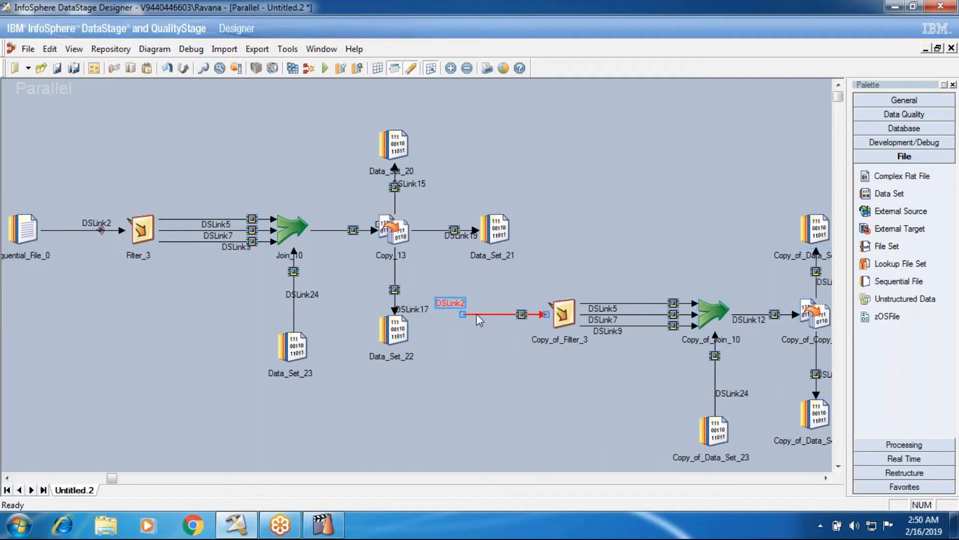
{"action": "left_click_drag", "start_coordinate": [463, 314], "coordinate": [405, 239]}
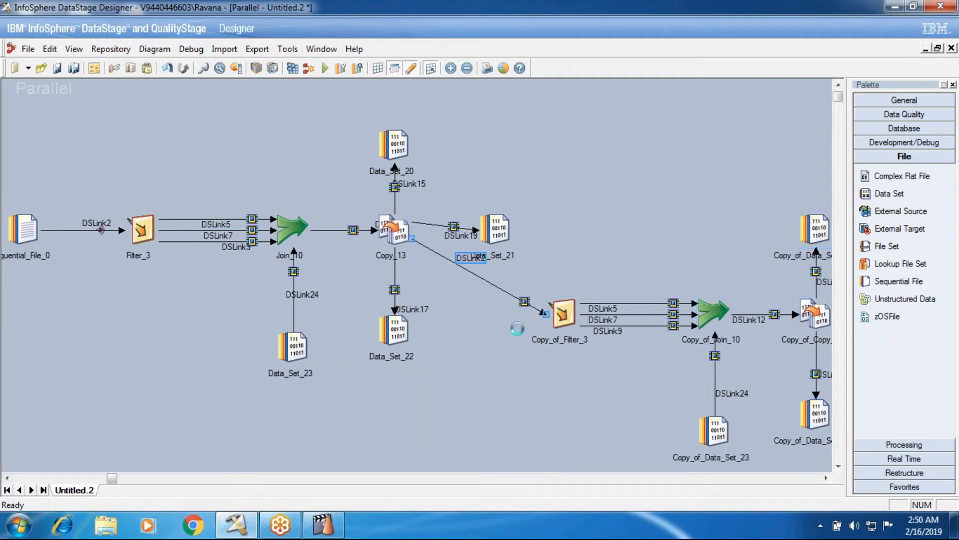
{"action": "left_click_drag", "start_coordinate": [496, 228], "coordinate": [533, 165]}
{"action": "left_click_drag", "start_coordinate": [562, 316], "coordinate": [526, 318]}
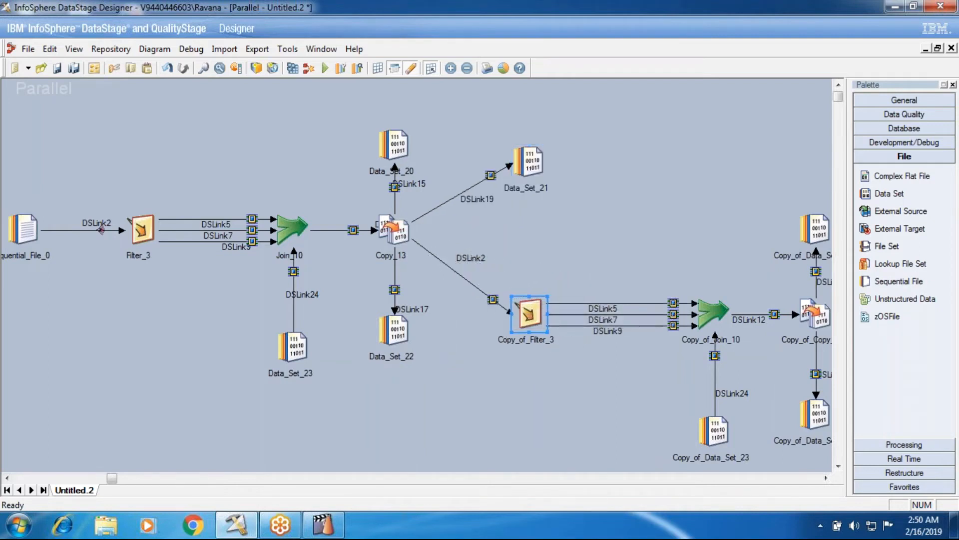
Attach a Data Set stage to the open output link of the duplicated Copy stage.
{"action": "left_click", "coordinate": [826, 478]}
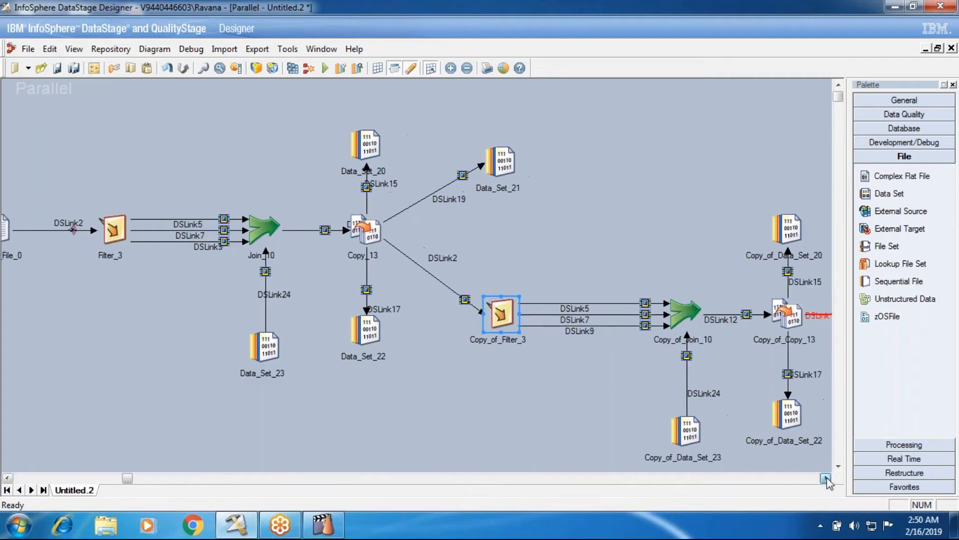
{"action": "left_click", "coordinate": [827, 480]}
{"action": "left_click", "coordinate": [827, 480]}
{"action": "left_click", "coordinate": [881, 196]}
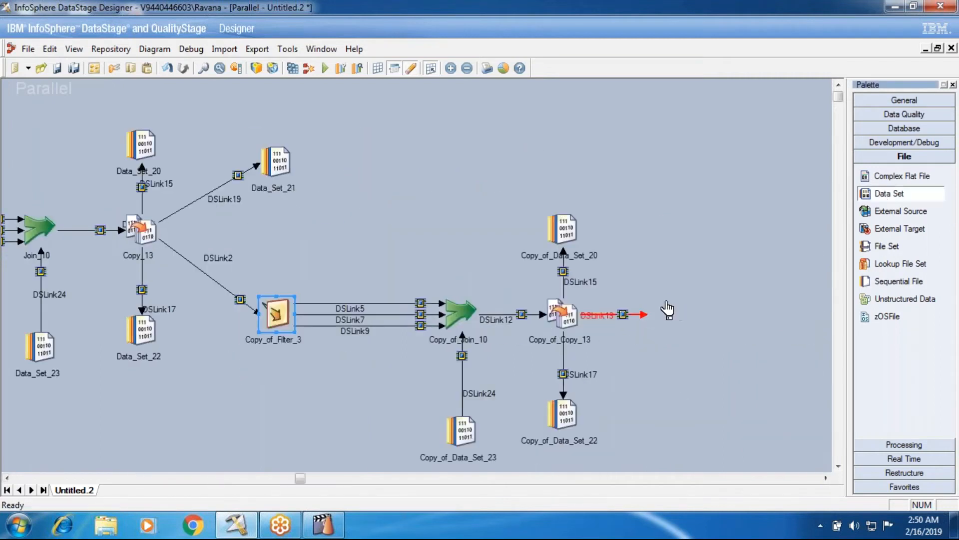
{"action": "left_click", "coordinate": [649, 308]}
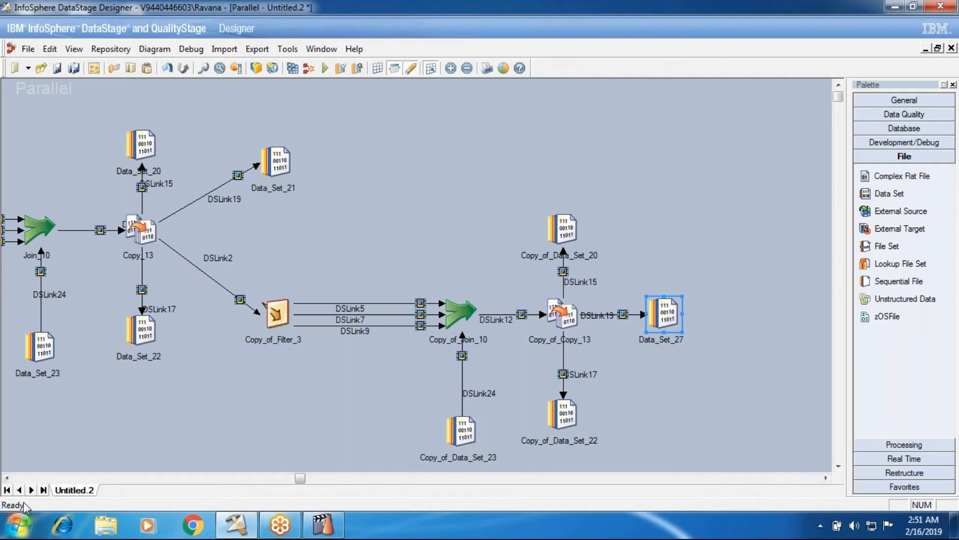
Construct a local container from all stages between the first Filter and the final Data Set.
{"action": "scroll", "coordinate": [23, 482], "scroll_direction": "left", "scroll_amount": 3}
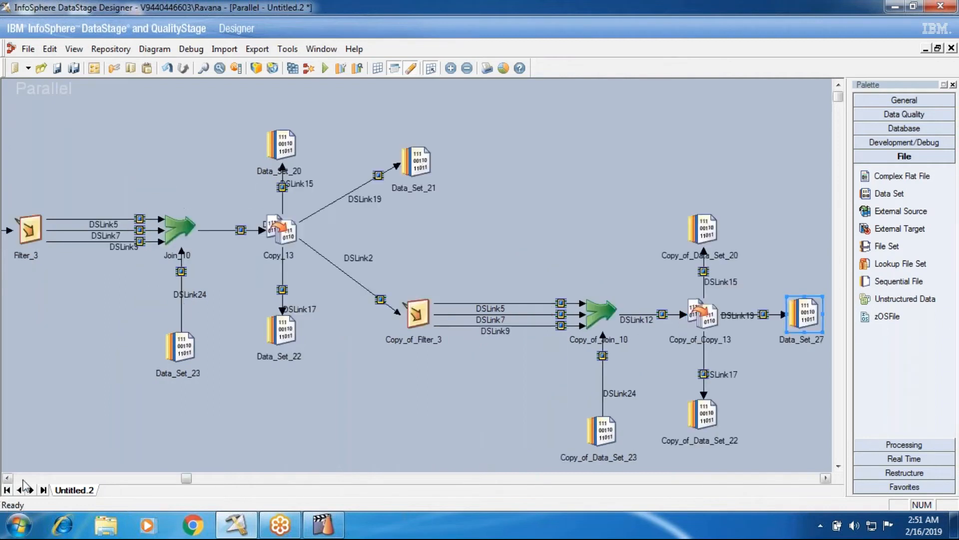
{"action": "scroll", "coordinate": [23, 482], "scroll_direction": "left", "scroll_amount": 3}
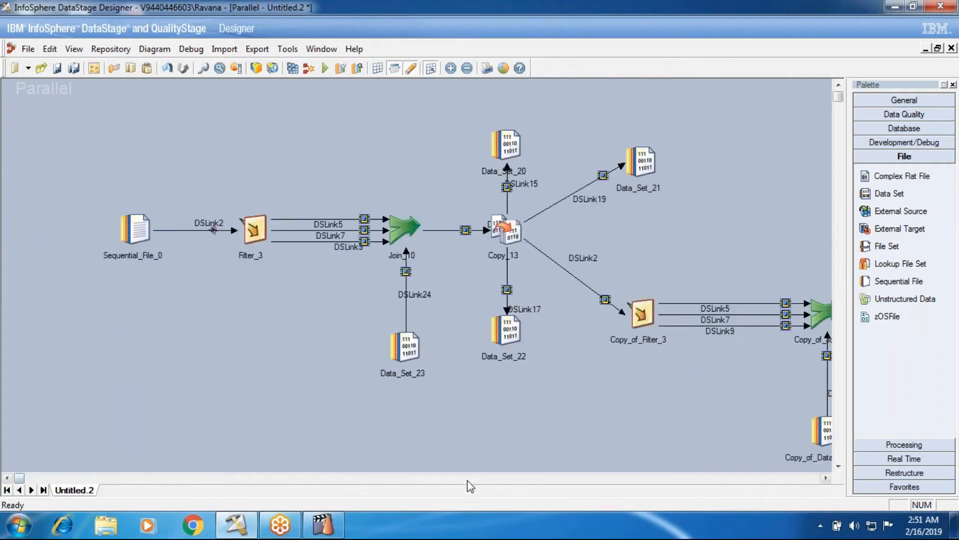
{"action": "scroll", "coordinate": [467, 481], "scroll_direction": "right", "scroll_amount": 6}
{"action": "scroll", "coordinate": [33, 481], "scroll_direction": "left", "scroll_amount": 3}
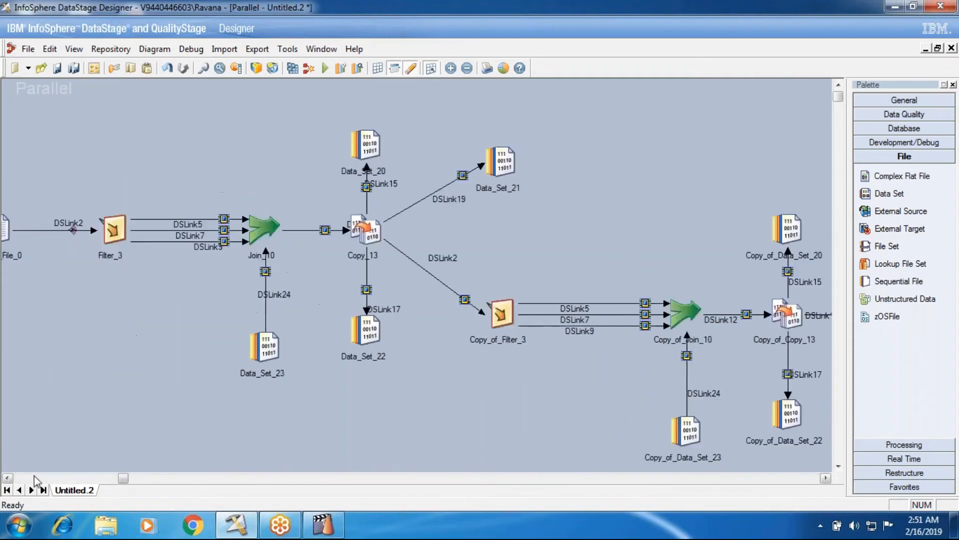
{"action": "scroll", "coordinate": [437, 478], "scroll_direction": "right", "scroll_amount": 6}
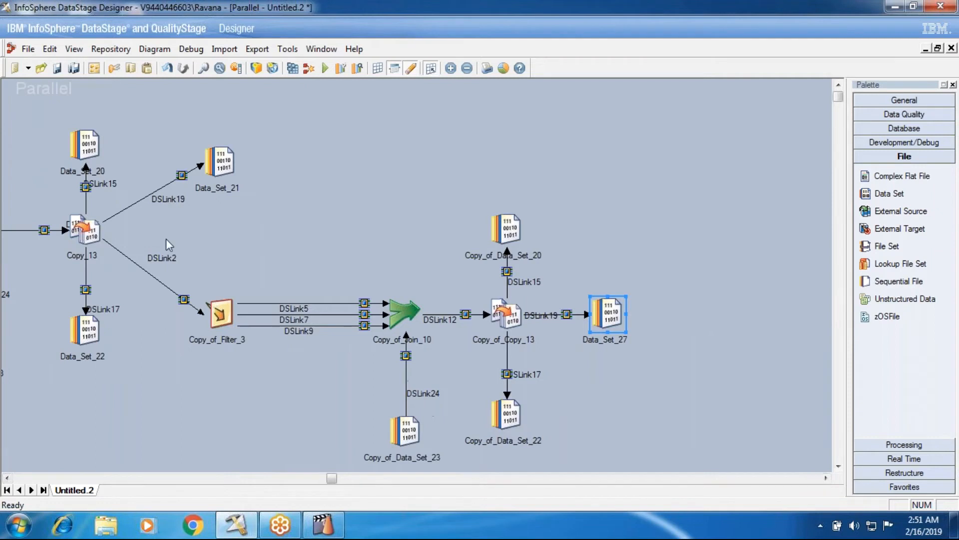
{"action": "scroll", "coordinate": [159, 479], "scroll_direction": "left", "scroll_amount": 6}
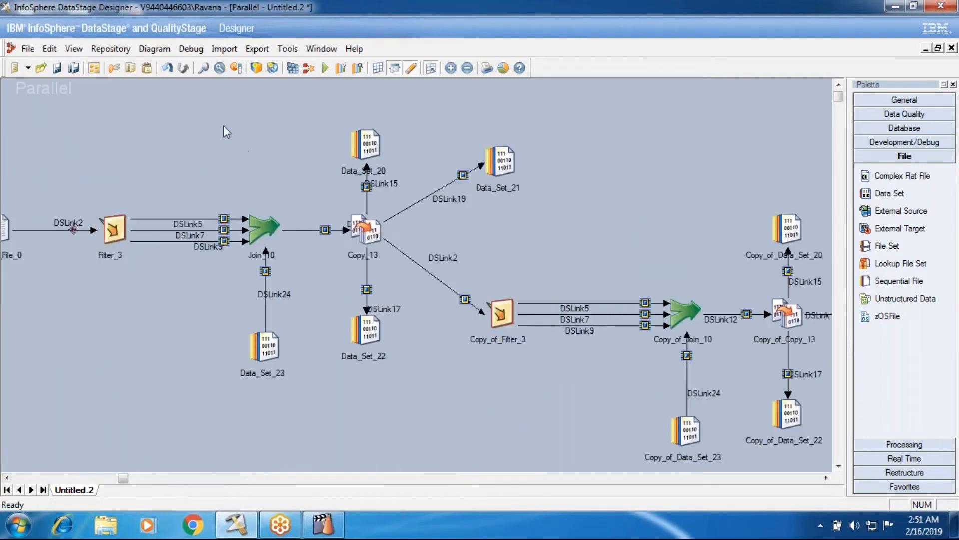
{"action": "left_click_drag", "start_coordinate": [187, 103], "coordinate": [823, 458]}
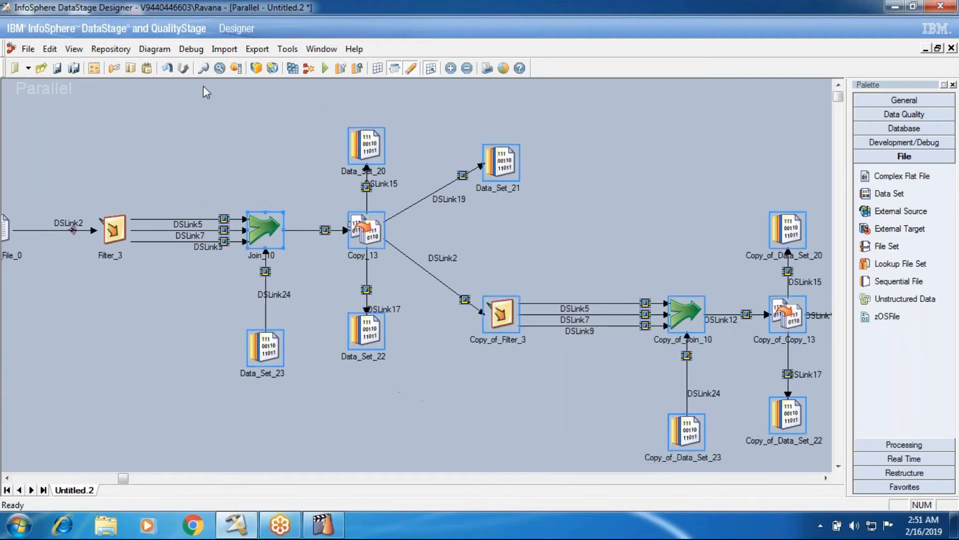
{"action": "left_click", "coordinate": [261, 71]}
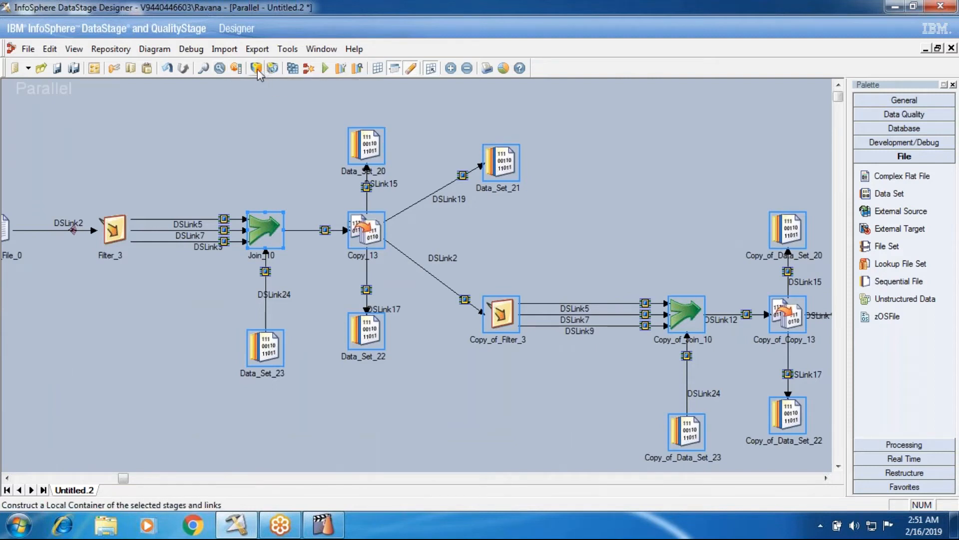
{"action": "key", "text": "Return"}
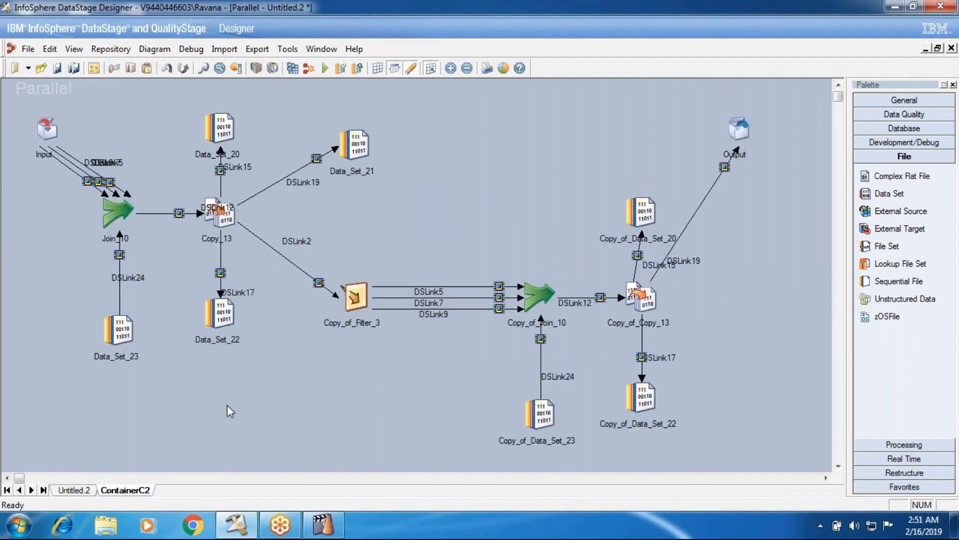
Move the final Data Set beside the container on the main job canvas, and check the container's contents.
{"action": "left_click", "coordinate": [70, 490]}
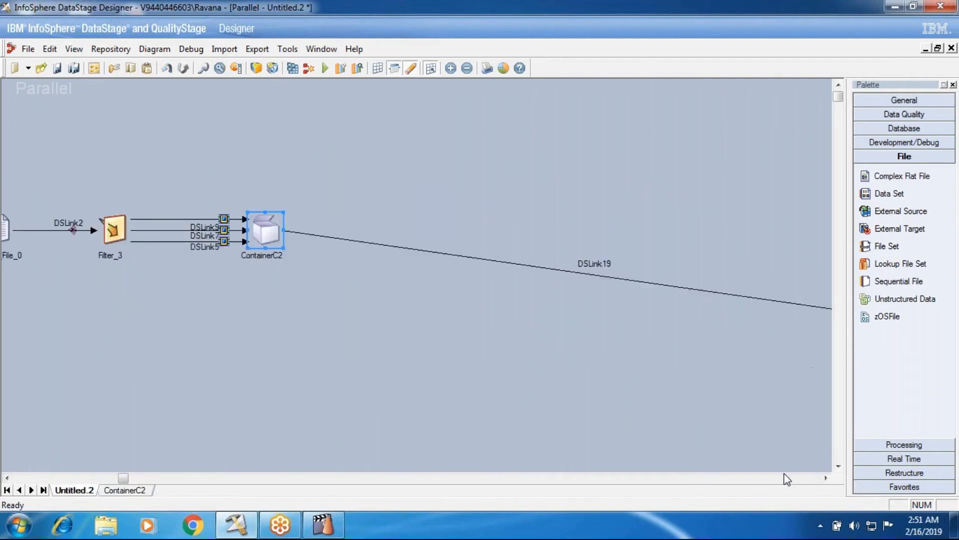
{"action": "left_click", "coordinate": [825, 478]}
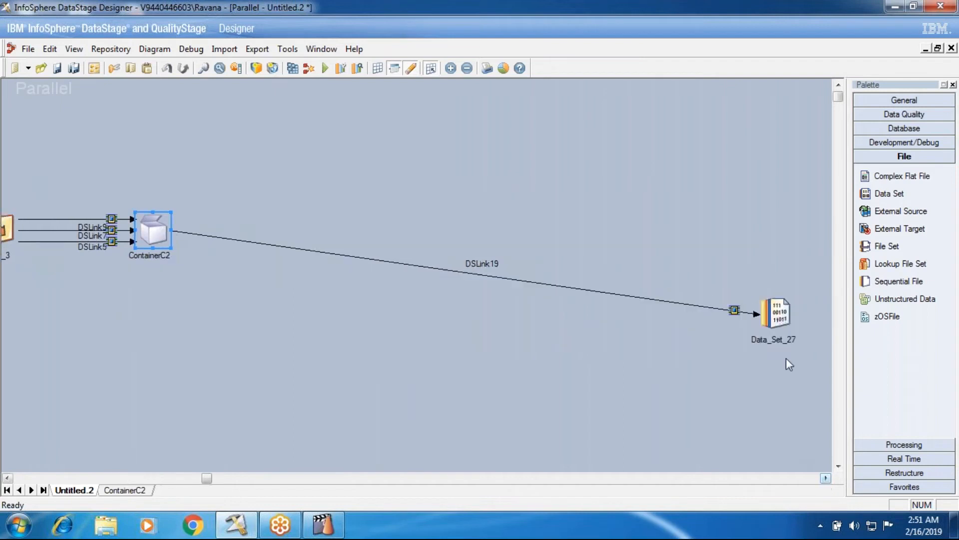
{"action": "left_click_drag", "start_coordinate": [777, 315], "coordinate": [295, 221]}
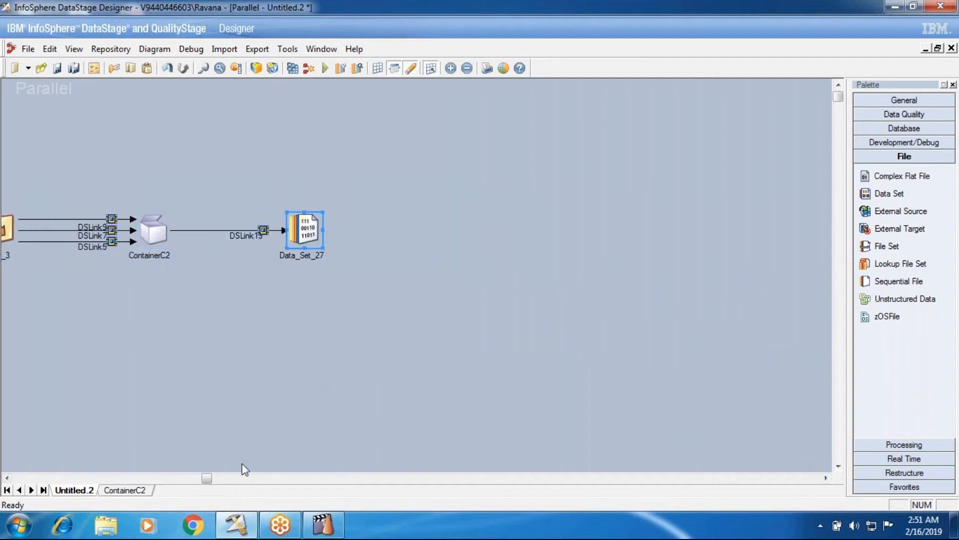
{"action": "left_click", "coordinate": [18, 479]}
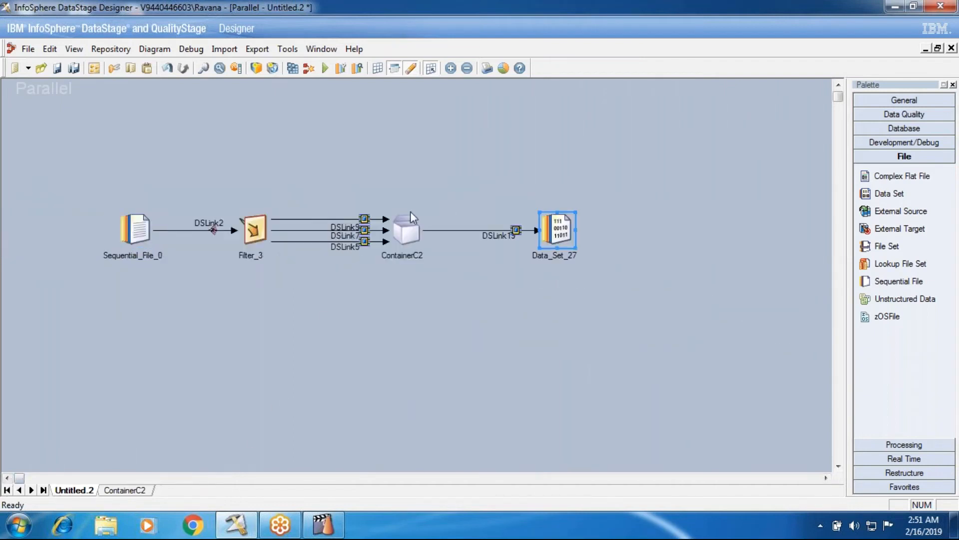
{"action": "double_click", "coordinate": [406, 236]}
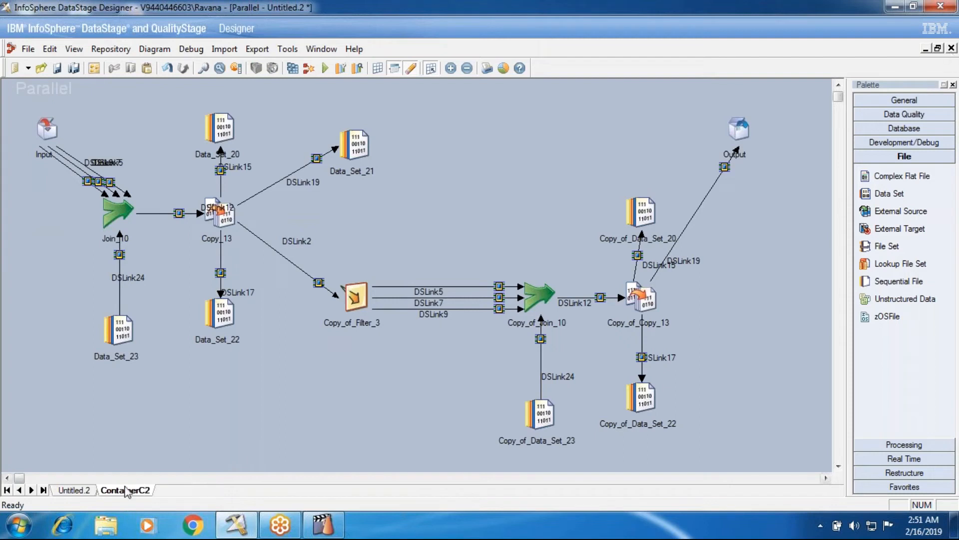
{"action": "left_click", "coordinate": [81, 491]}
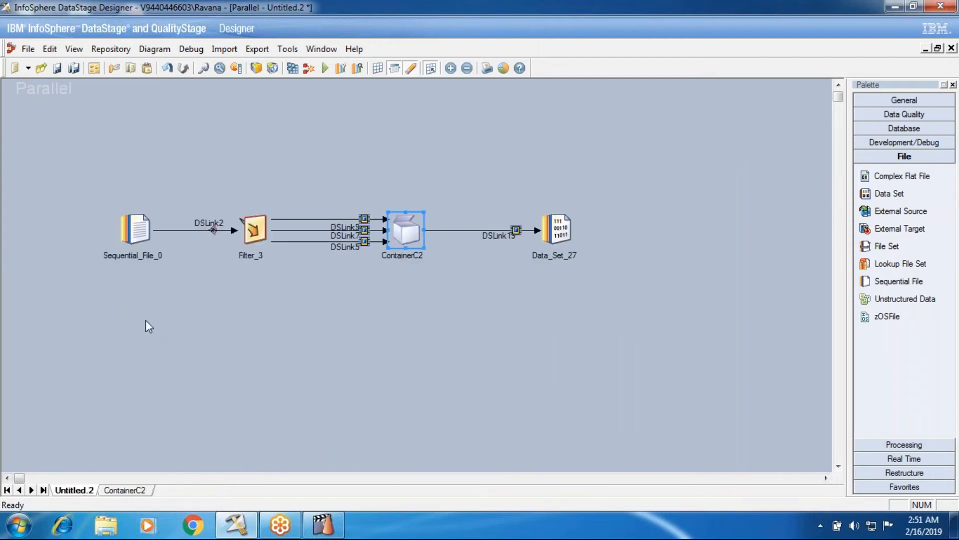
Start compiling the job, agree to save it, and create a folder named Containers under Jobs\Batch101.
{"action": "left_click", "coordinate": [272, 67]}
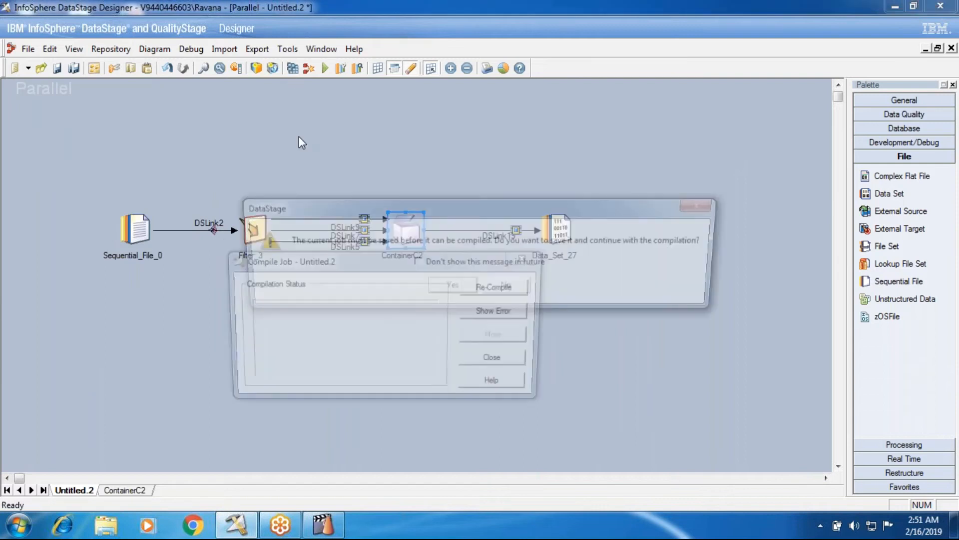
{"action": "left_click", "coordinate": [444, 288]}
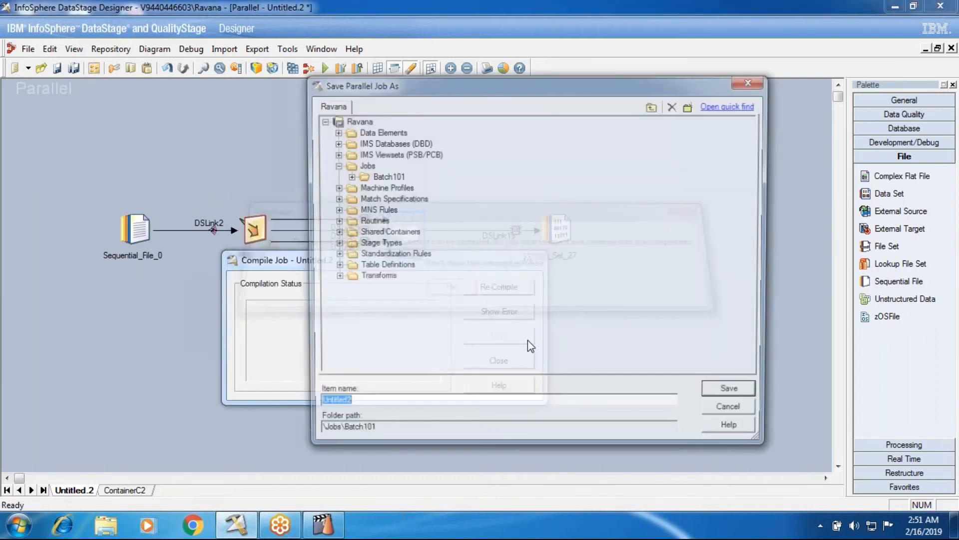
{"action": "left_click", "coordinate": [370, 178]}
{"action": "left_click", "coordinate": [391, 232]}
{"action": "left_click", "coordinate": [380, 184]}
{"action": "left_click", "coordinate": [381, 177]}
{"action": "right_click", "coordinate": [380, 182]}
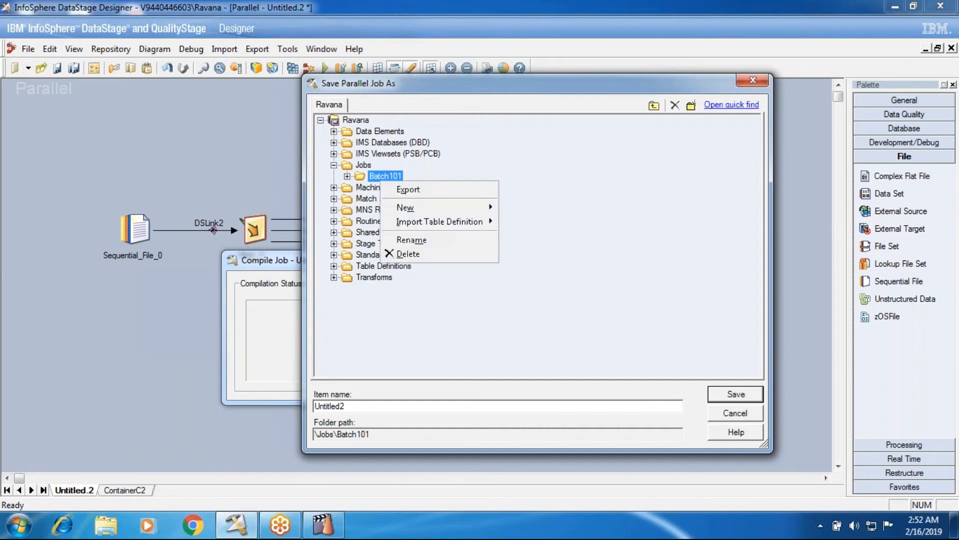
{"action": "mouse_move", "coordinate": [415, 207]}
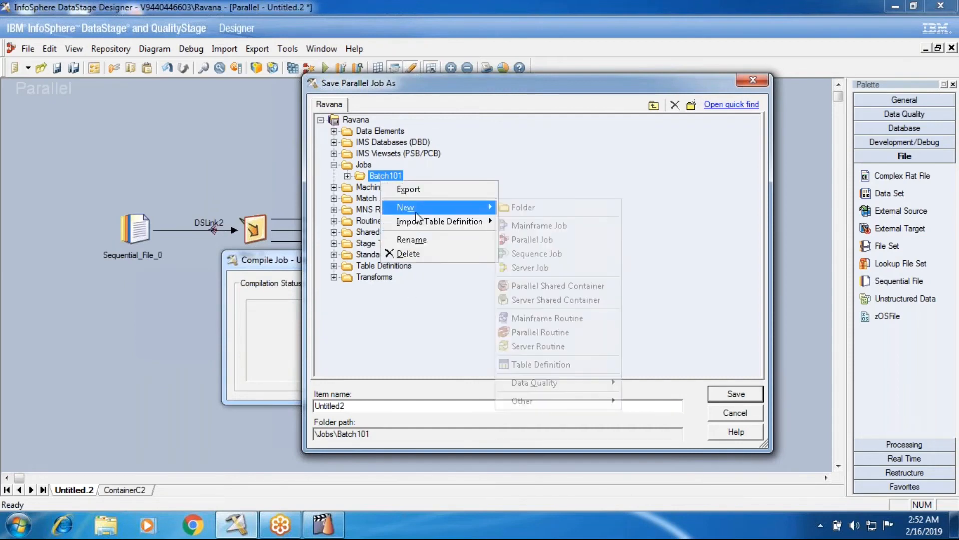
{"action": "left_click", "coordinate": [536, 209]}
{"action": "type", "text": "Containers"}
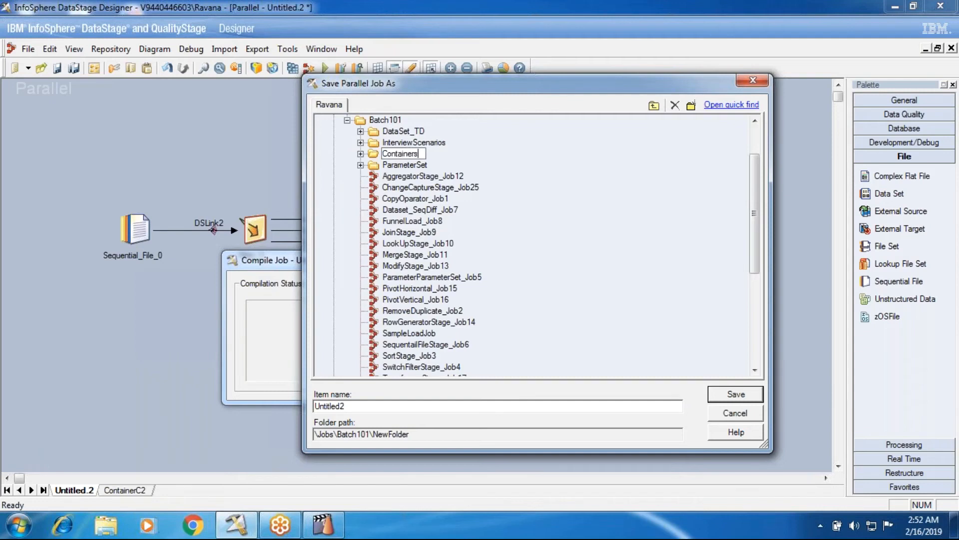
{"action": "key", "text": "Return"}
Try to save the parallel job as Local&SharedContainer in the Containers folder.
{"action": "left_click_drag", "start_coordinate": [358, 406], "coordinate": [253, 399]}
{"action": "key", "text": "BackSpace"}
{"action": "type", "text": "Local&SharedContaine"}
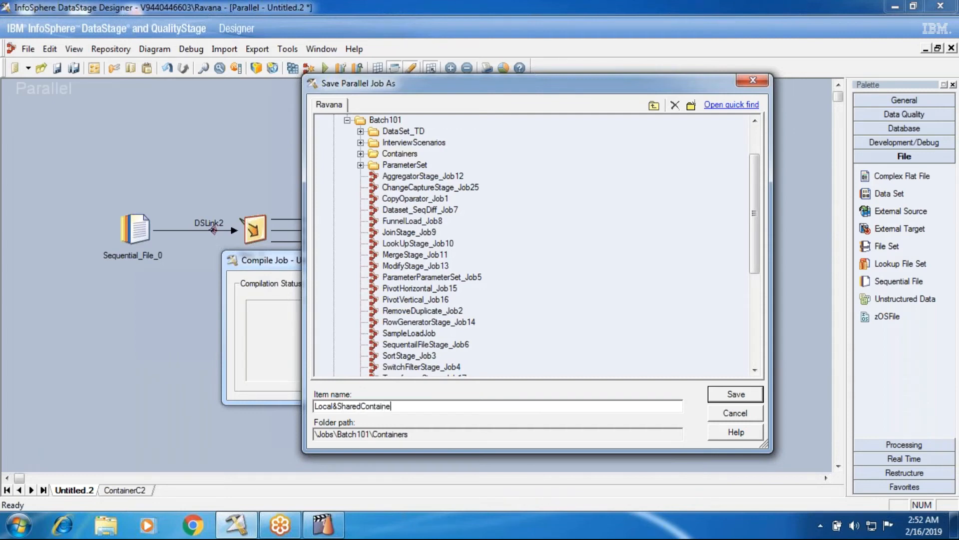
{"action": "left_click", "coordinate": [388, 153]}
{"action": "left_click", "coordinate": [713, 396]}
{"action": "left_click", "coordinate": [650, 300]}
Correct the job name to LocalSharedContainer, save it in the Containers folder, and close the compilation window.
{"action": "left_click", "coordinate": [395, 155]}
{"action": "left_click", "coordinate": [394, 406]}
{"action": "left_click", "coordinate": [338, 406]}
{"action": "key", "text": "BackSpace"}
{"action": "type", "text": "_"}
{"action": "key", "text": "BackSpace"}
{"action": "left_click", "coordinate": [735, 395]}
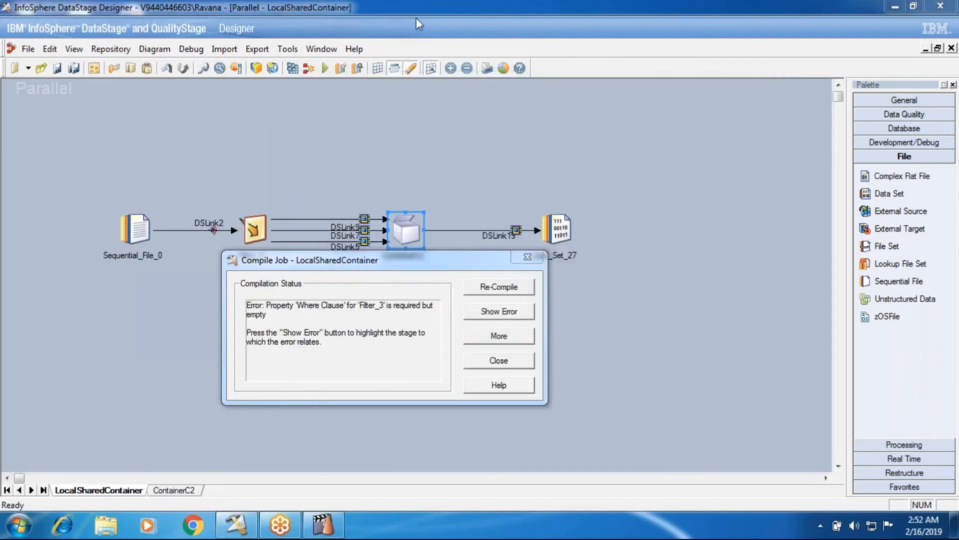
{"action": "left_click", "coordinate": [484, 355]}
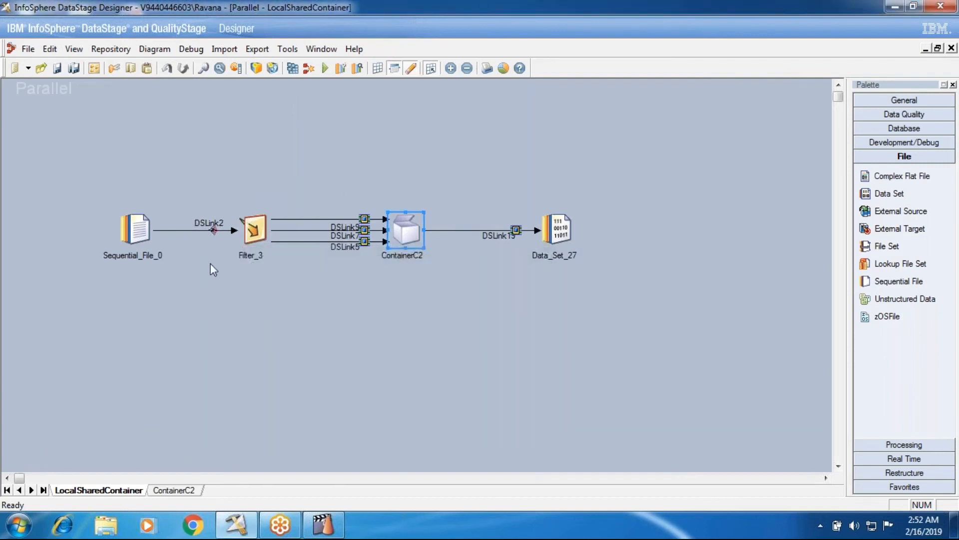
Close and reopen the saved LocalSharedContainer job, and examine the stages inside its local container.
{"action": "left_click", "coordinate": [952, 48]}
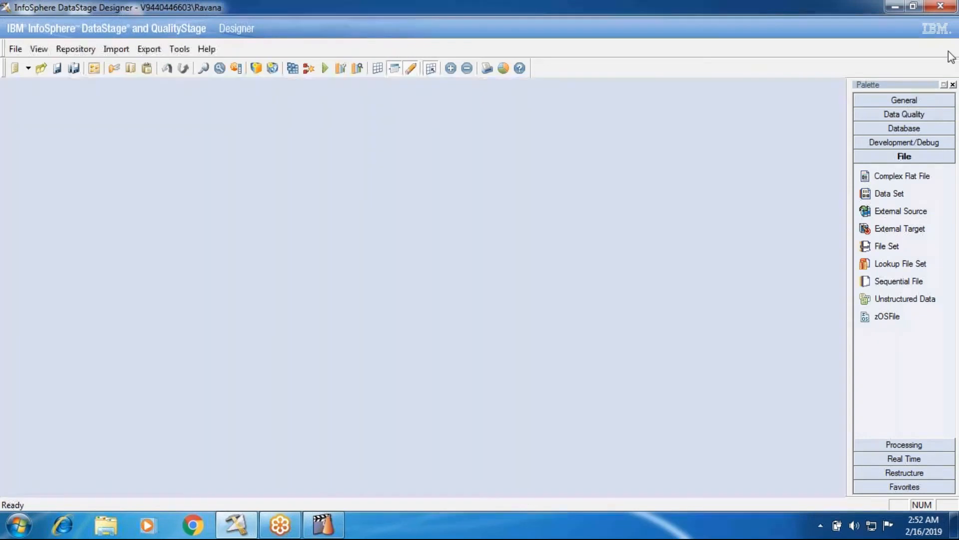
{"action": "left_click", "coordinate": [16, 49]}
{"action": "left_click", "coordinate": [75, 148]}
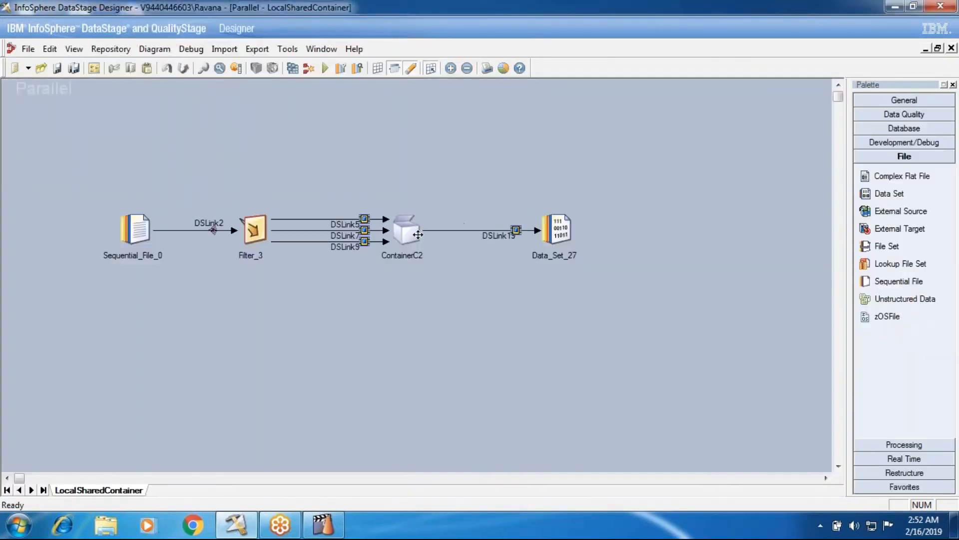
{"action": "double_click", "coordinate": [411, 235]}
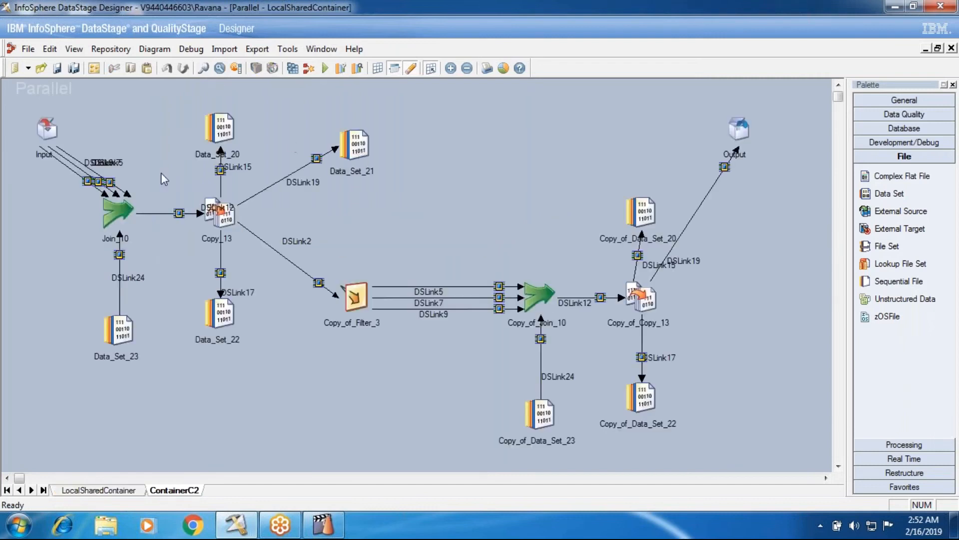
{"action": "left_click", "coordinate": [951, 49]}
{"action": "left_click", "coordinate": [16, 49]}
{"action": "left_click", "coordinate": [30, 146]}
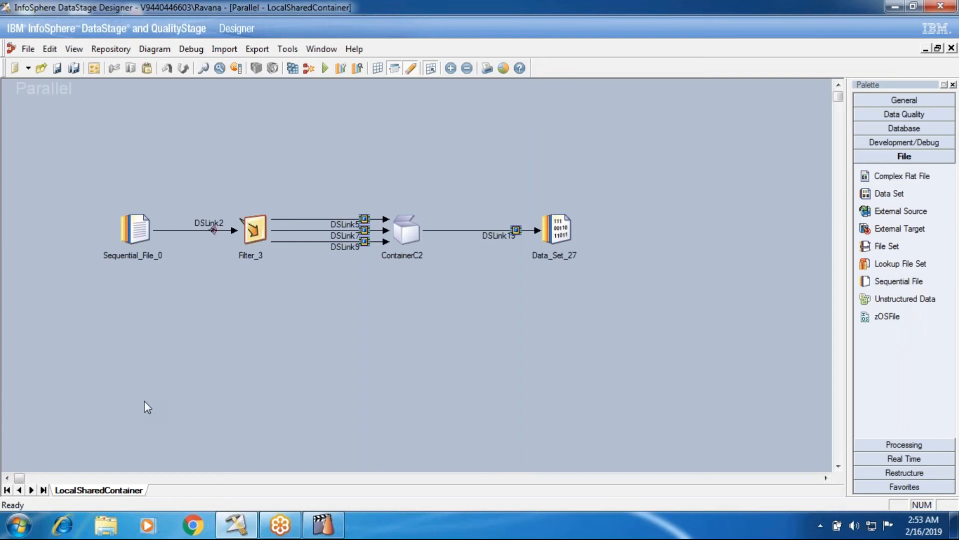
Convert the local container ContainerC2 to a shared container, choosing the Batch101\Containers folder as its save location.
{"action": "right_click", "coordinate": [398, 228]}
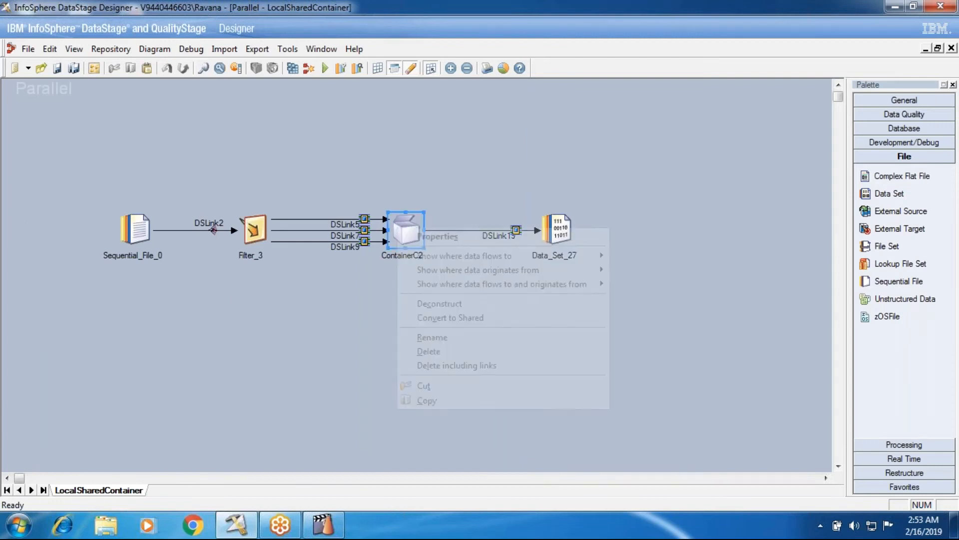
{"action": "left_click", "coordinate": [443, 318]}
{"action": "left_click", "coordinate": [451, 287]}
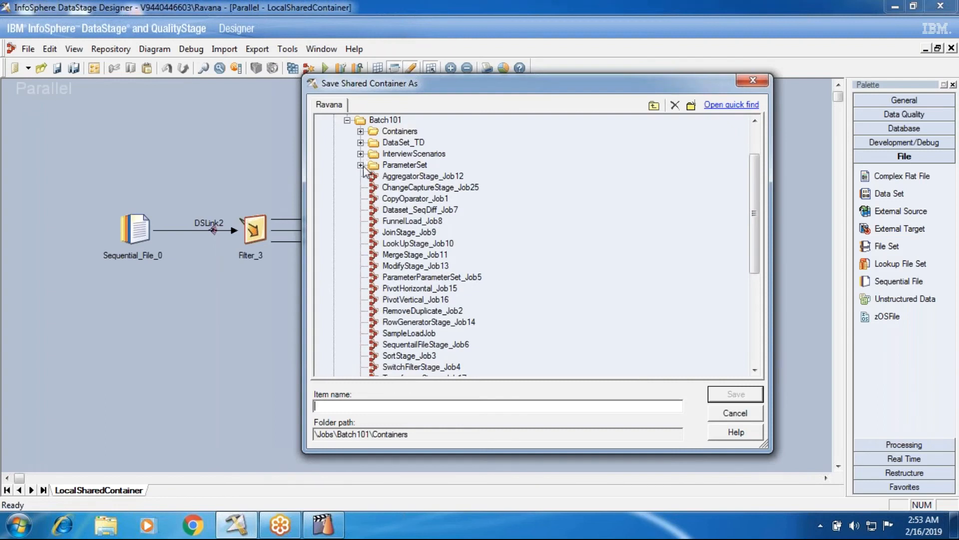
{"action": "left_click", "coordinate": [360, 131]}
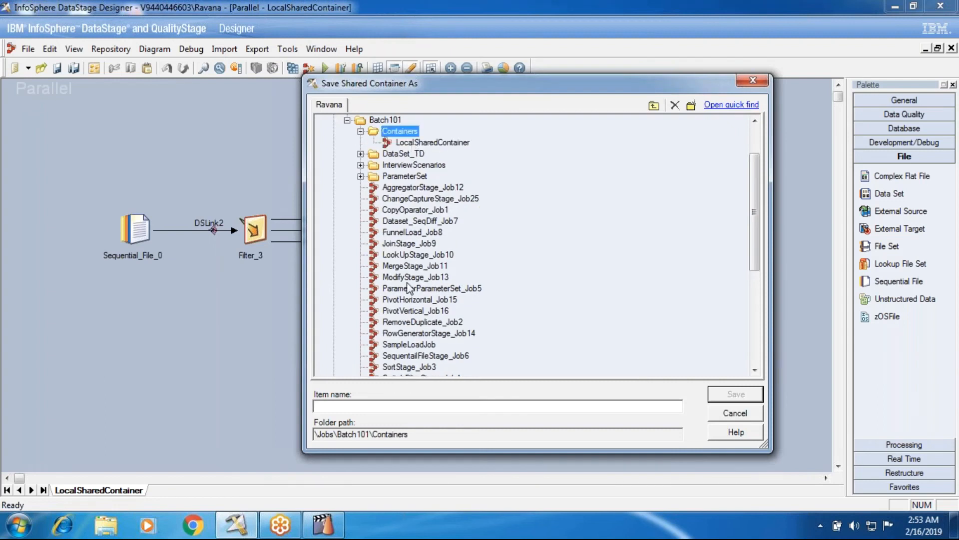
Name the shared container SharedContainers and save it in the Containers folder.
{"action": "left_click", "coordinate": [387, 407]}
{"action": "type", "text": "Shared"}
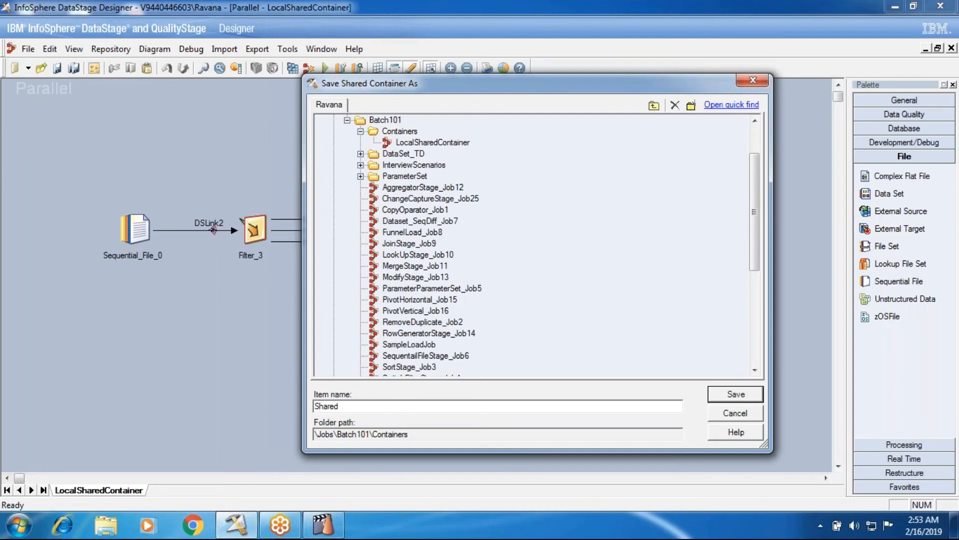
{"action": "type", "text": "Containe"}
{"action": "left_click", "coordinate": [388, 133]}
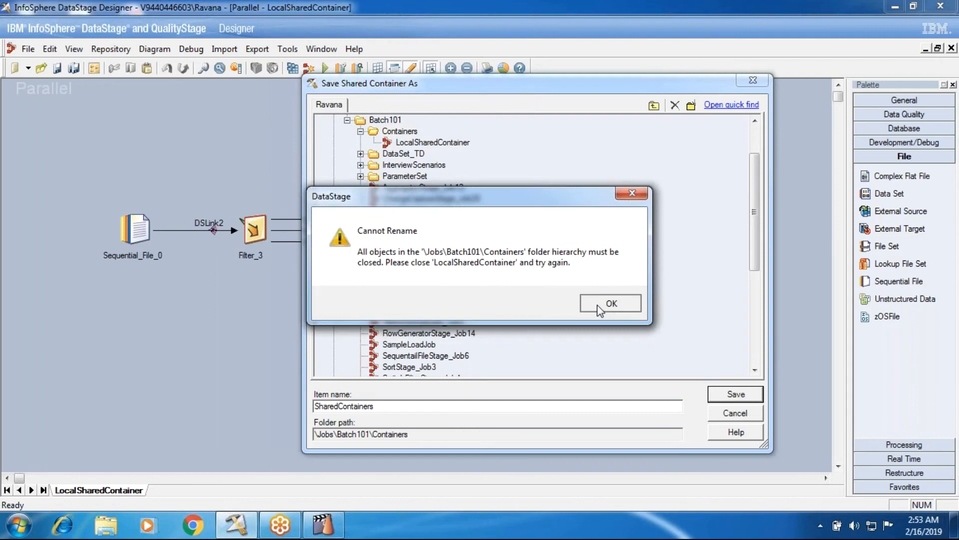
{"action": "left_click", "coordinate": [598, 305]}
{"action": "left_click", "coordinate": [400, 132]}
{"action": "left_click", "coordinate": [610, 303]}
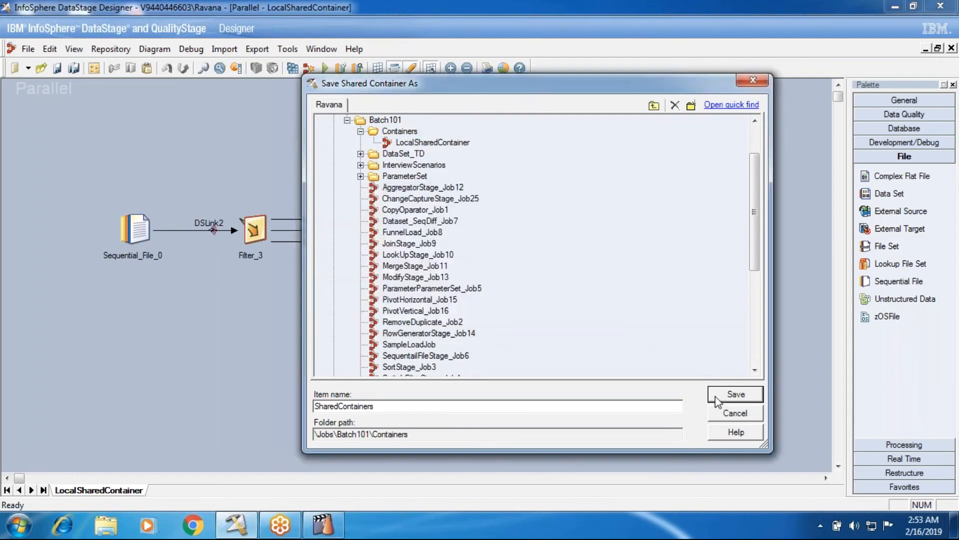
{"action": "left_click", "coordinate": [736, 395]}
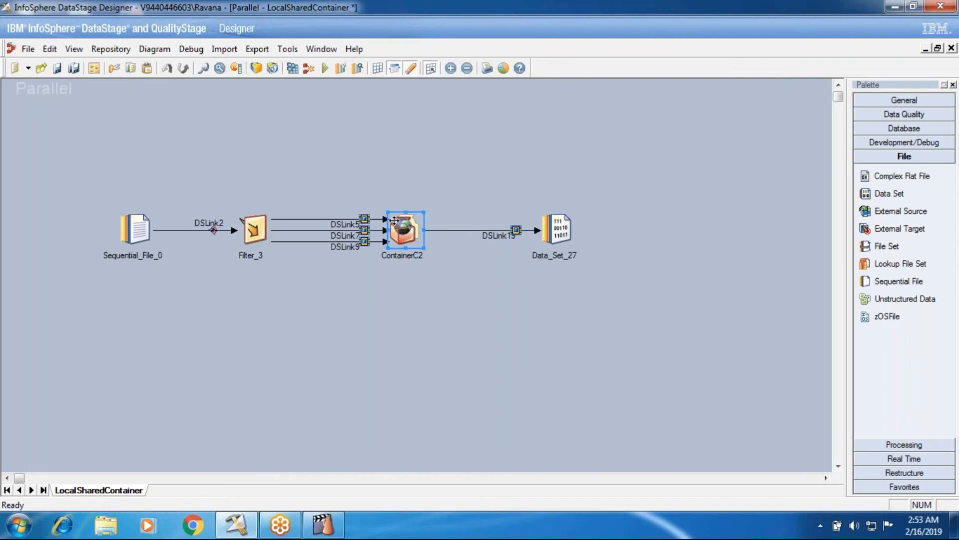
Check the output link mapping of the shared container stage, and view the container's own design.
{"action": "double_click", "coordinate": [396, 225]}
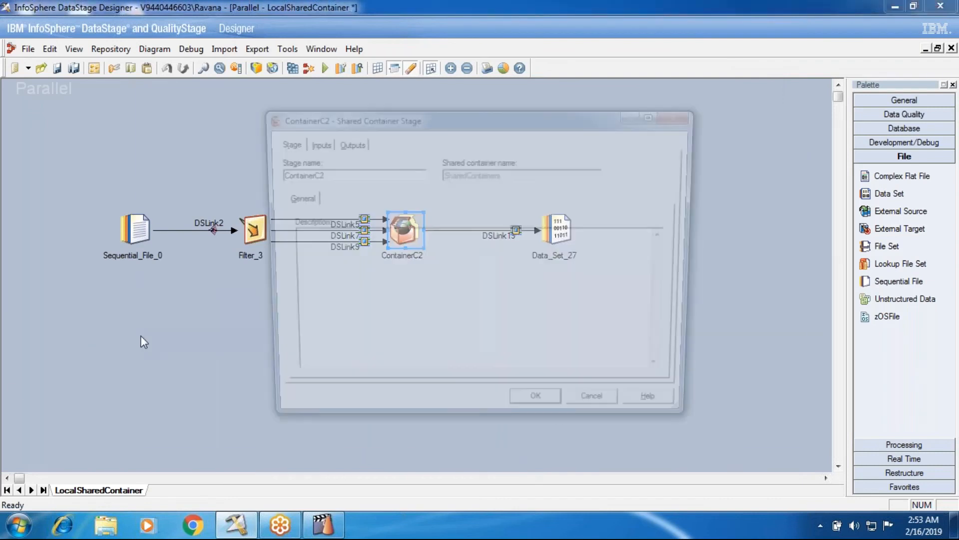
{"action": "left_click", "coordinate": [345, 142]}
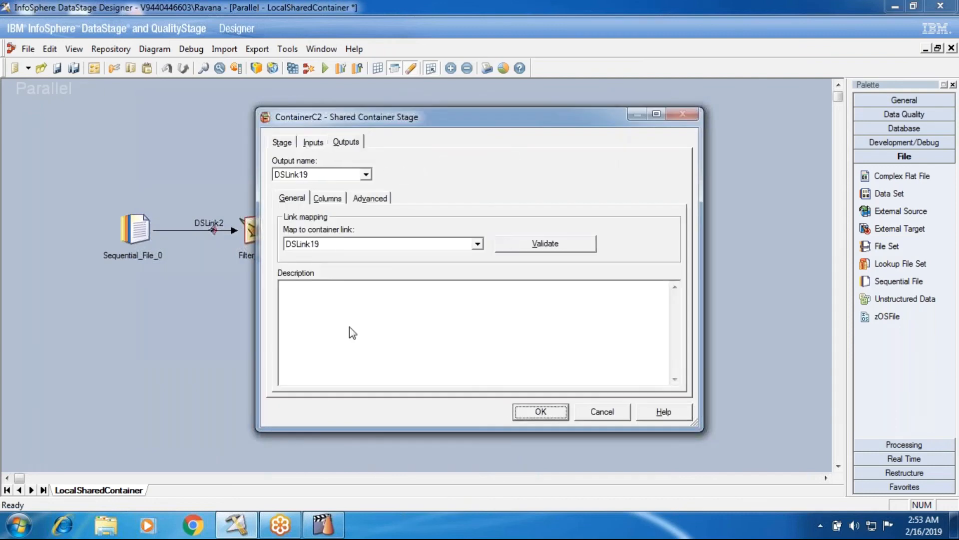
{"action": "left_click", "coordinate": [526, 417]}
{"action": "right_click", "coordinate": [410, 230]}
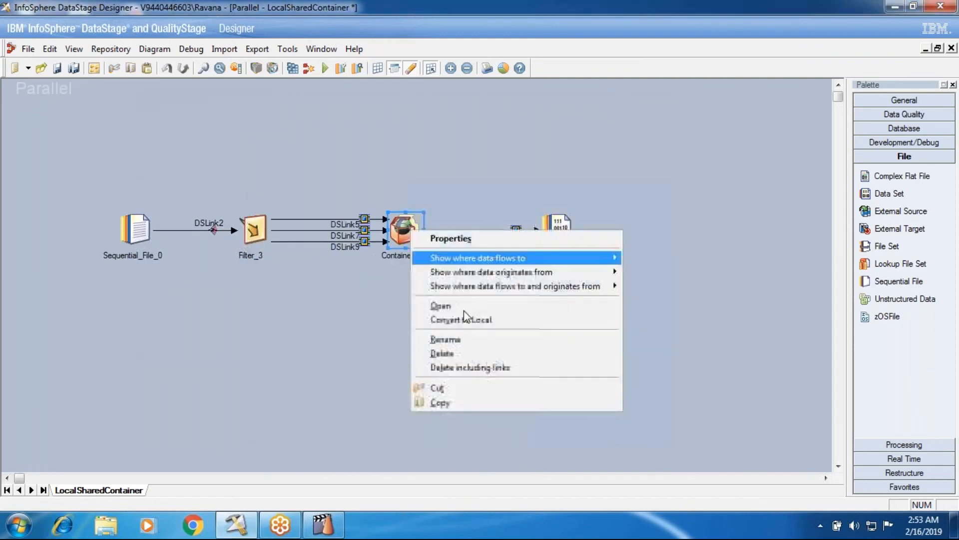
{"action": "left_click", "coordinate": [452, 306]}
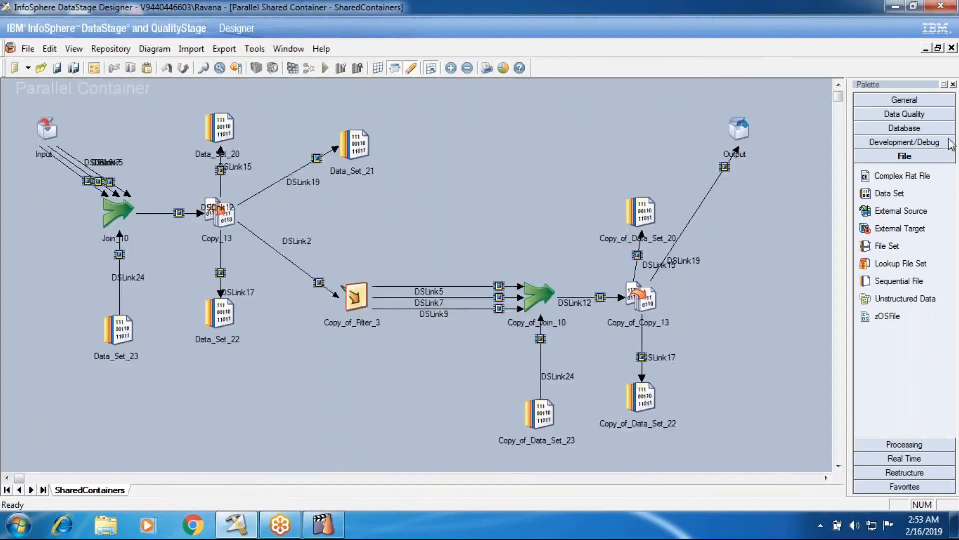
{"action": "left_click", "coordinate": [952, 48]}
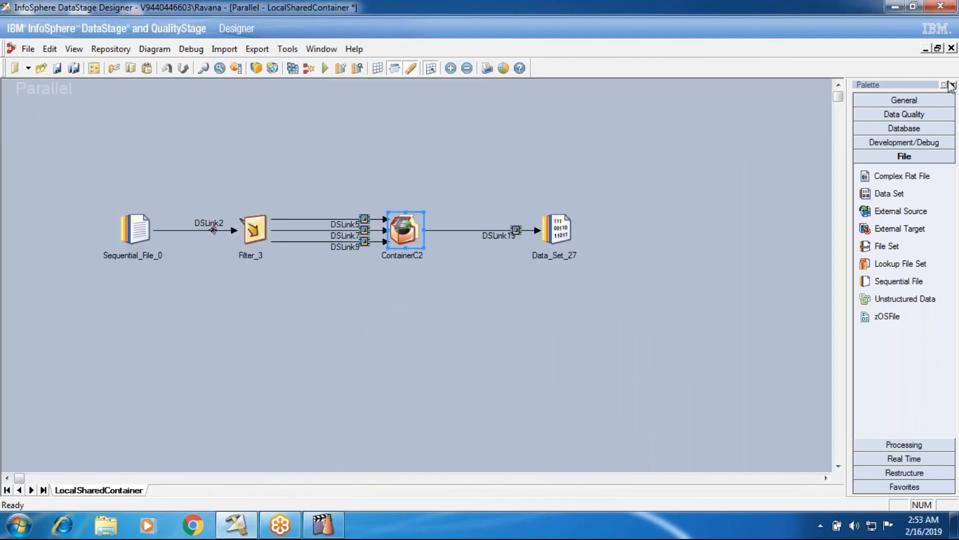
Close the LocalSharedContainer job and open the existing CopyOparator_Job1 job.
{"action": "left_click", "coordinate": [951, 48]}
{"action": "key", "text": "Return"}
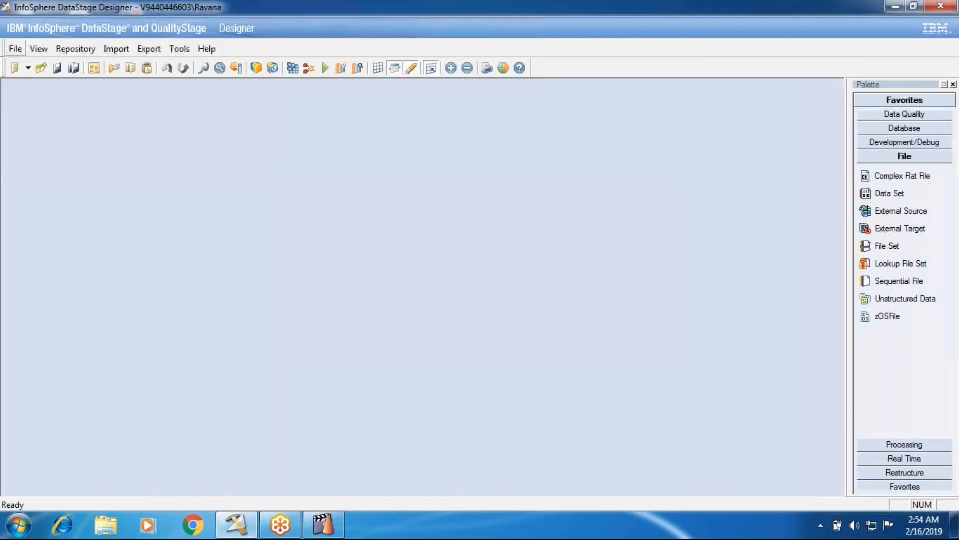
{"action": "left_click", "coordinate": [19, 49]}
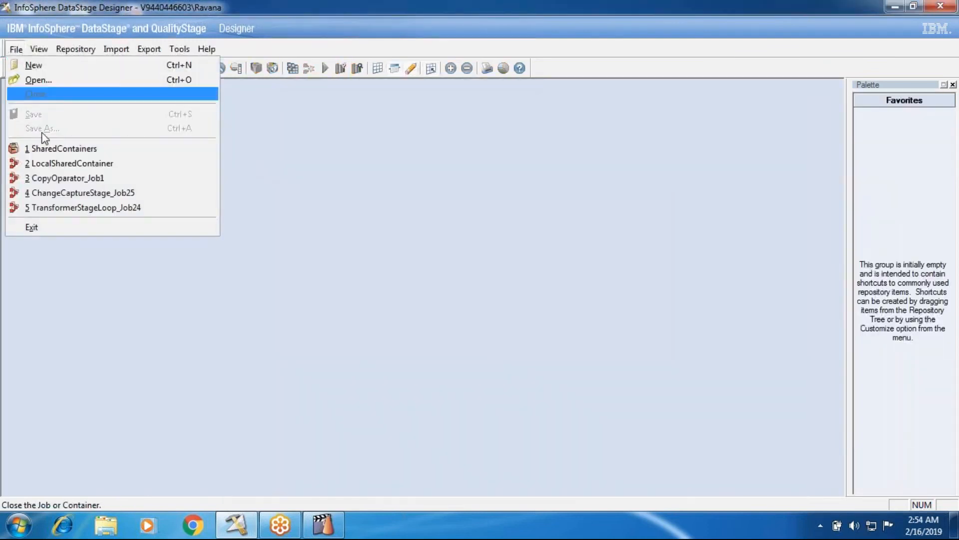
{"action": "left_click", "coordinate": [67, 178]}
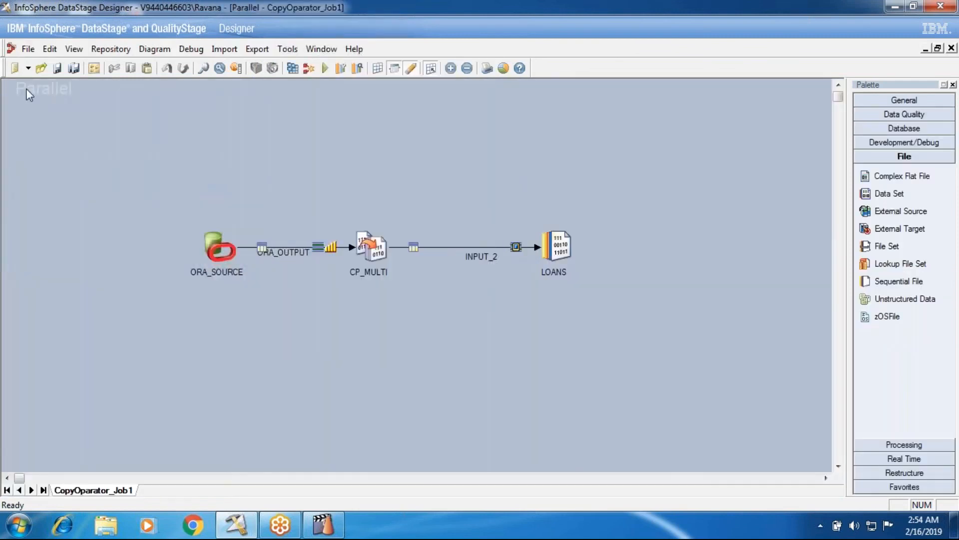
Open SharedContainers from the Containers folder, examine its design, and return to CopyOparator_Job1.
{"action": "left_click", "coordinate": [55, 49]}
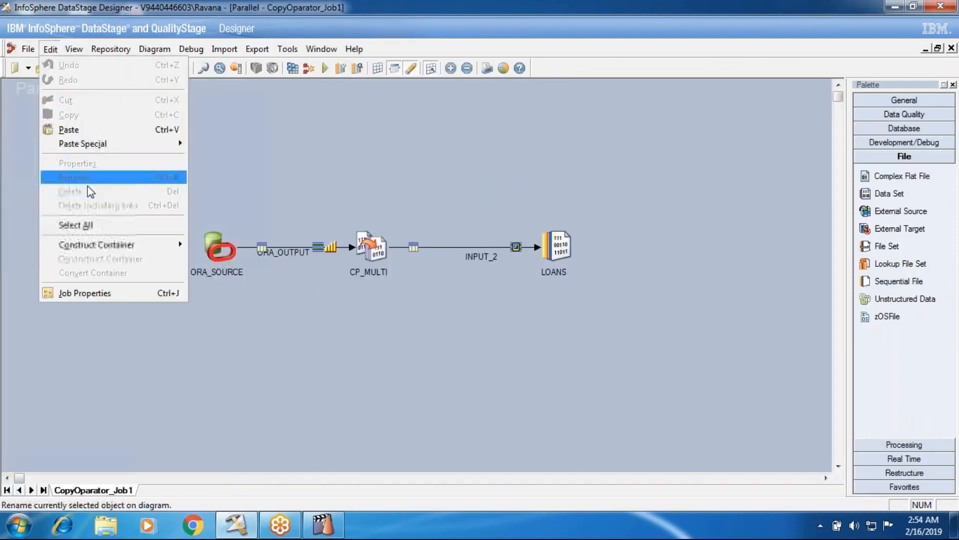
{"action": "mouse_move", "coordinate": [30, 49]}
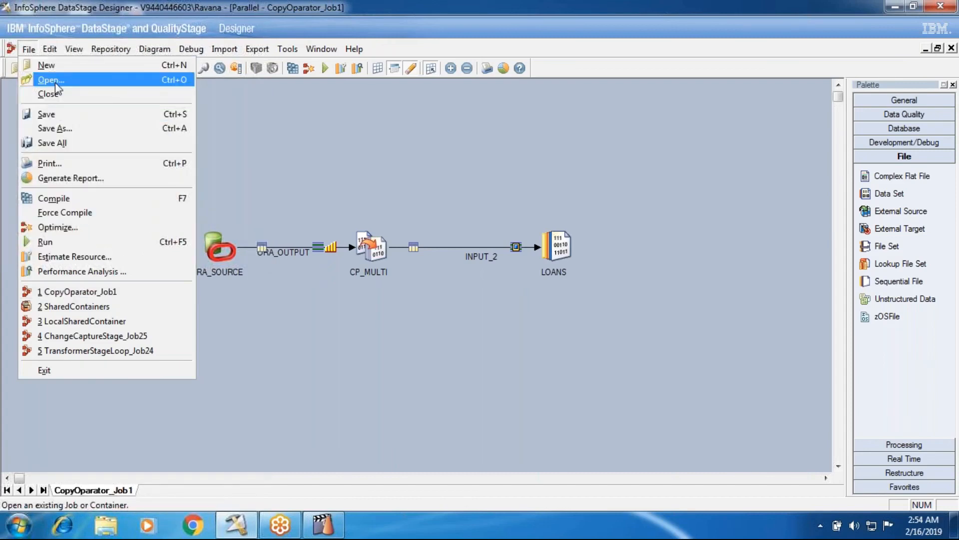
{"action": "left_click", "coordinate": [55, 83]}
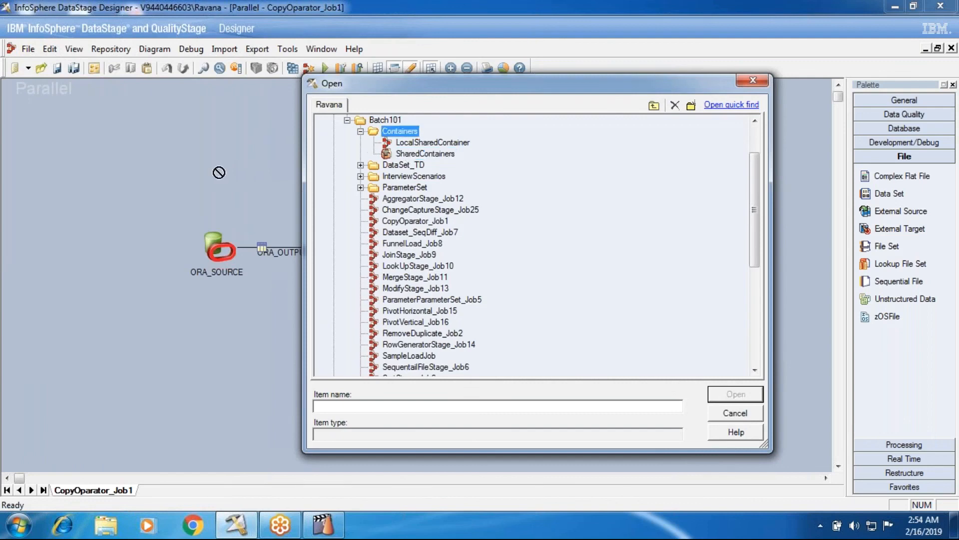
{"action": "left_click", "coordinate": [416, 156]}
{"action": "double_click", "coordinate": [416, 153]}
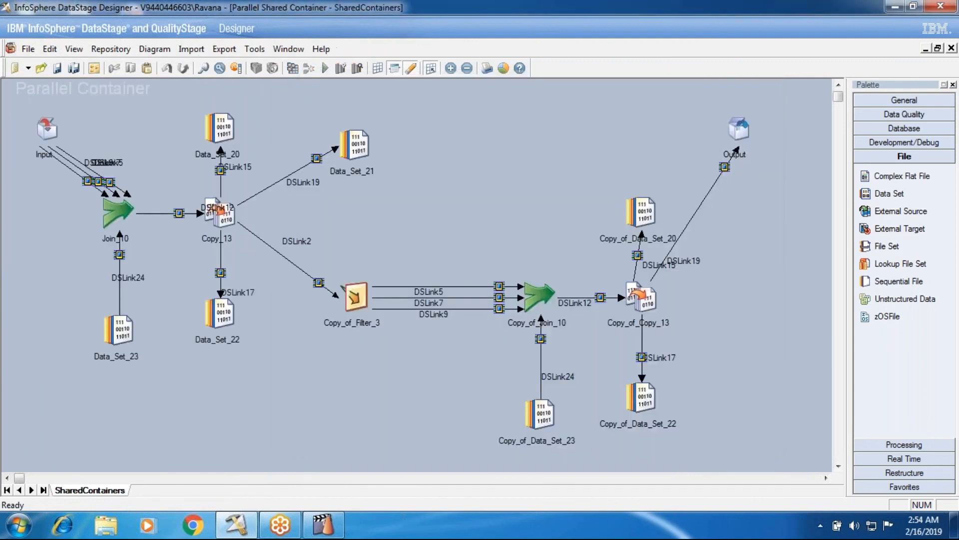
{"action": "left_click", "coordinate": [951, 48]}
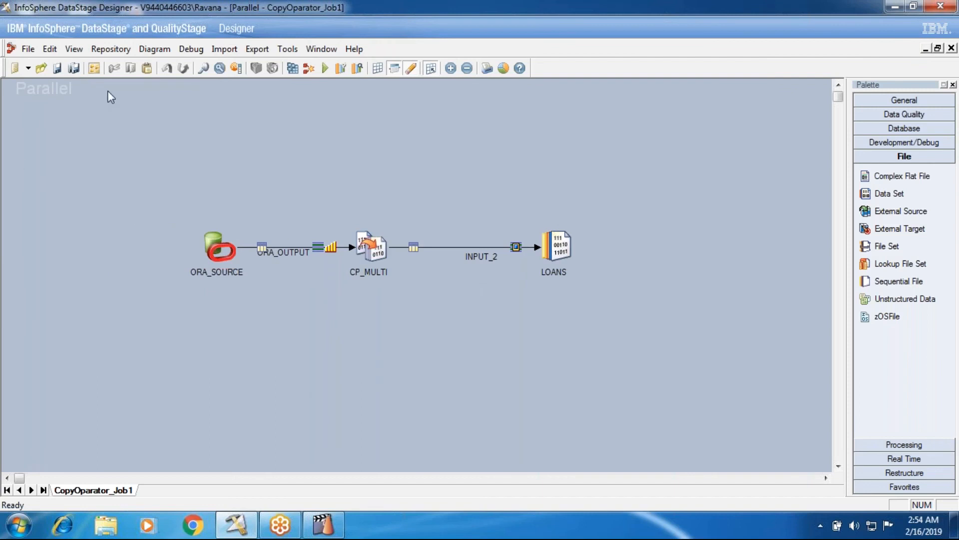
{"action": "right_click", "coordinate": [356, 208]}
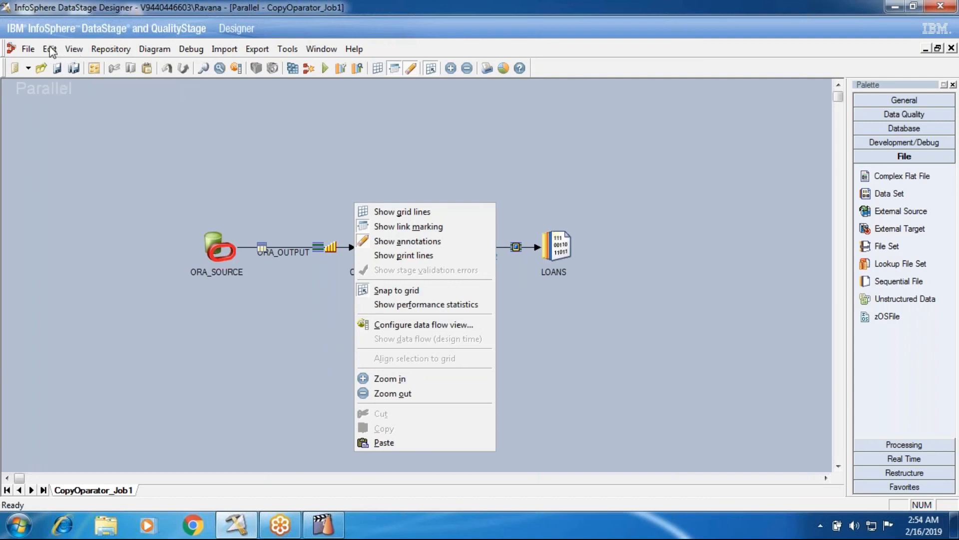
{"action": "left_click", "coordinate": [92, 172]}
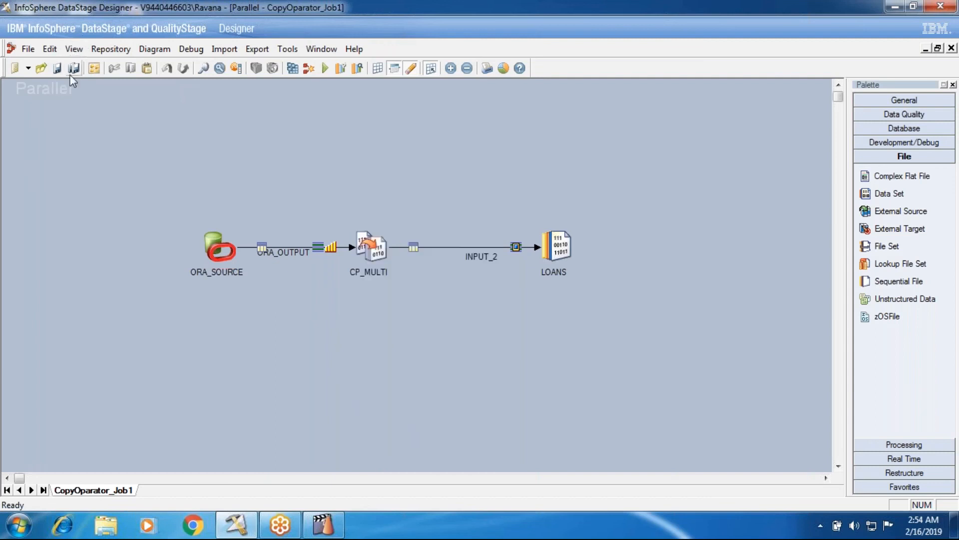
Add SharedContainers from the Batch101 Containers folder to the CopyOparator_Job1 canvas, close the repository view, and place the container below CP_MULTI.
{"action": "left_click", "coordinate": [75, 49]}
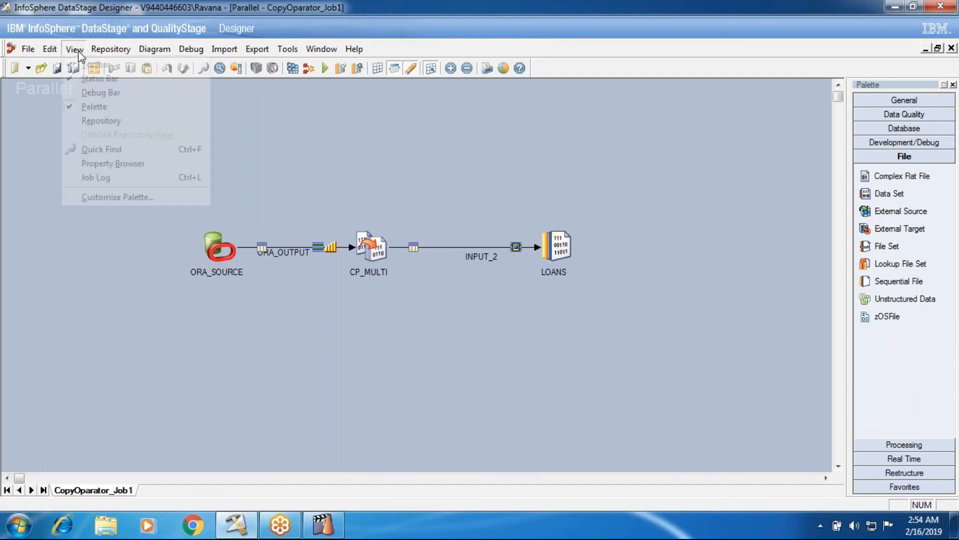
{"action": "left_click", "coordinate": [95, 122]}
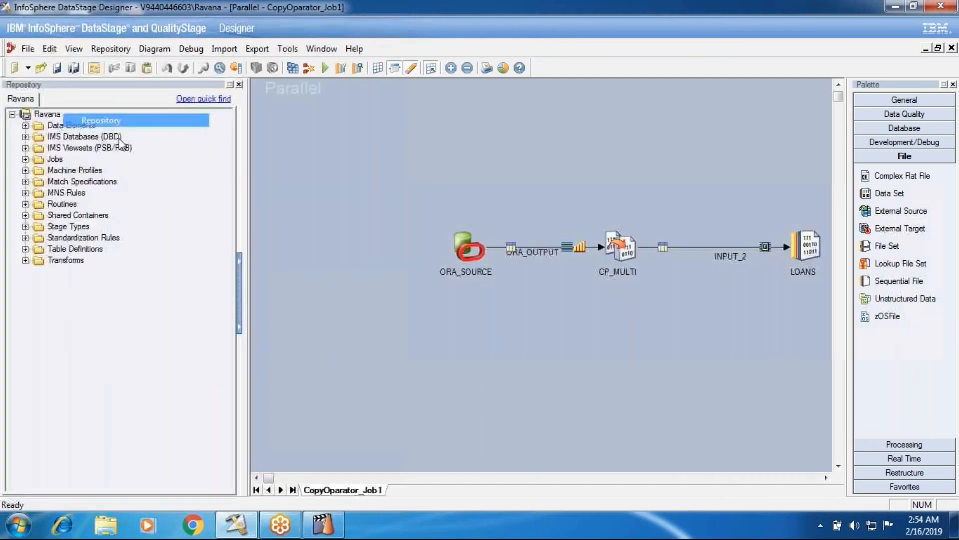
{"action": "left_click", "coordinate": [26, 159]}
{"action": "left_click", "coordinate": [39, 171]}
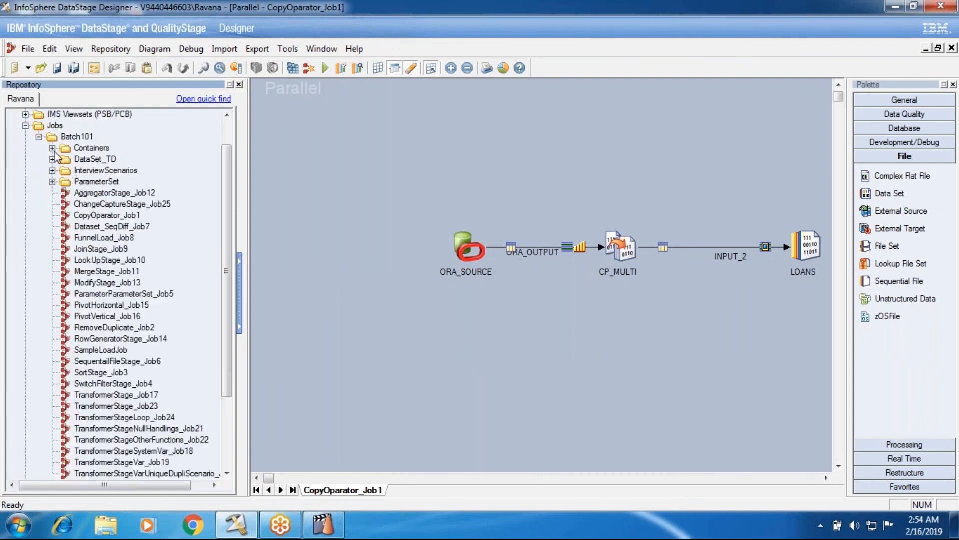
{"action": "left_click", "coordinate": [52, 149]}
{"action": "left_click_drag", "start_coordinate": [374, 176], "coordinate": [382, 177]}
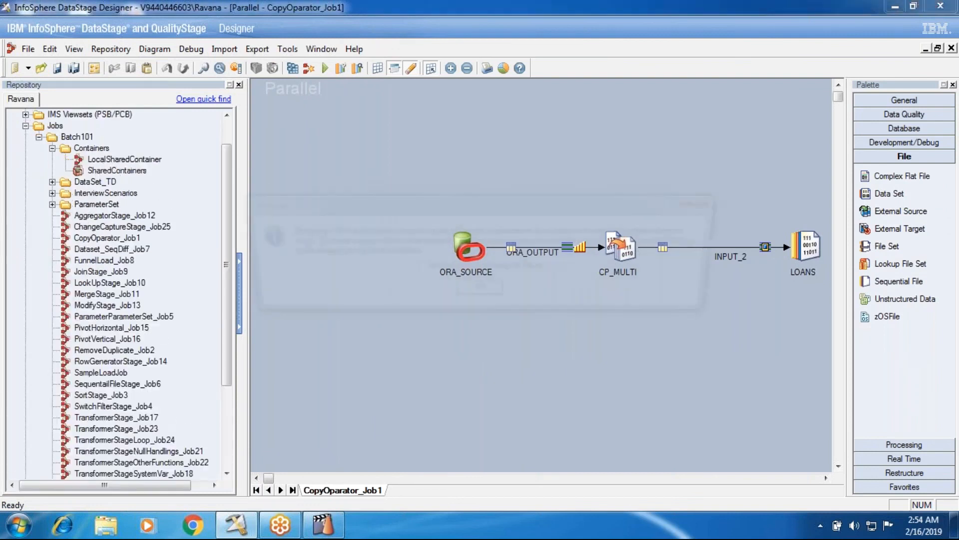
{"action": "left_click", "coordinate": [480, 351]}
{"action": "left_click", "coordinate": [239, 85]}
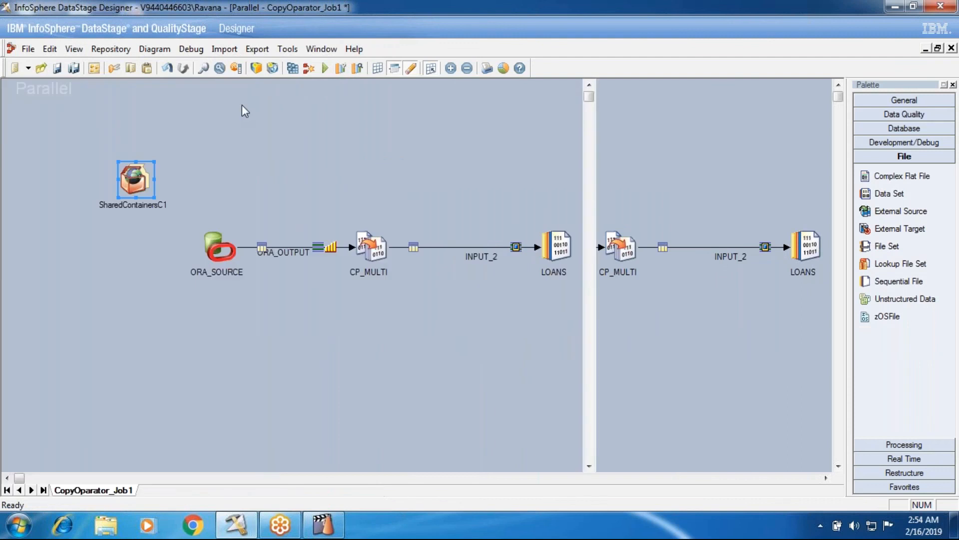
{"action": "left_click_drag", "start_coordinate": [381, 369], "coordinate": [380, 370]}
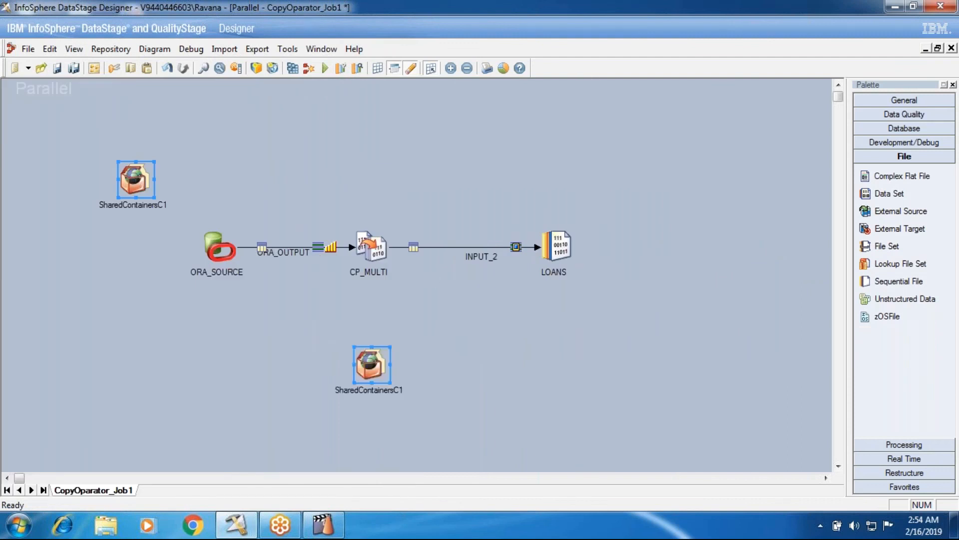
Link CP_MULTI to the shared container stage, and link the container's output to a new Data Set stage placed below LOANS.
{"action": "left_click_drag", "start_coordinate": [374, 253], "coordinate": [377, 381]}
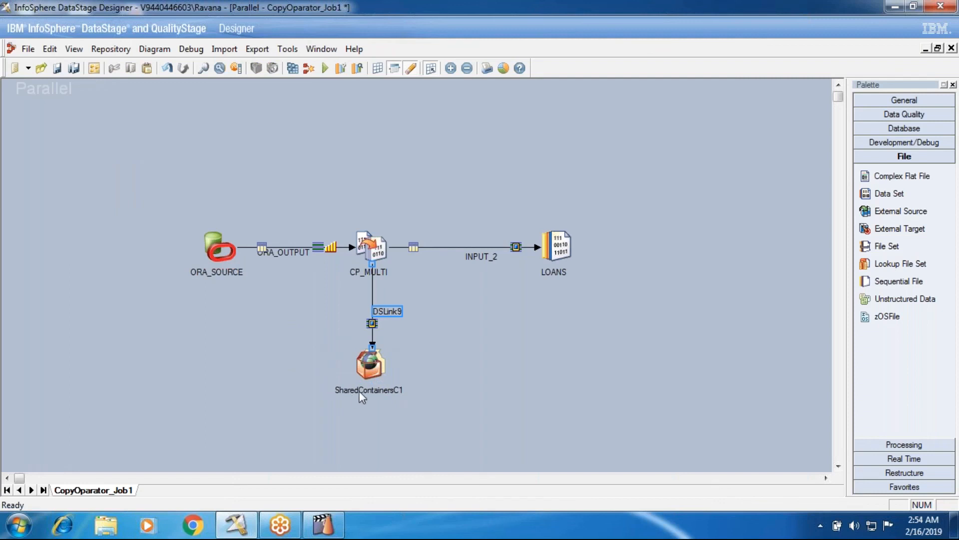
{"action": "left_click_drag", "start_coordinate": [371, 365], "coordinate": [500, 353]}
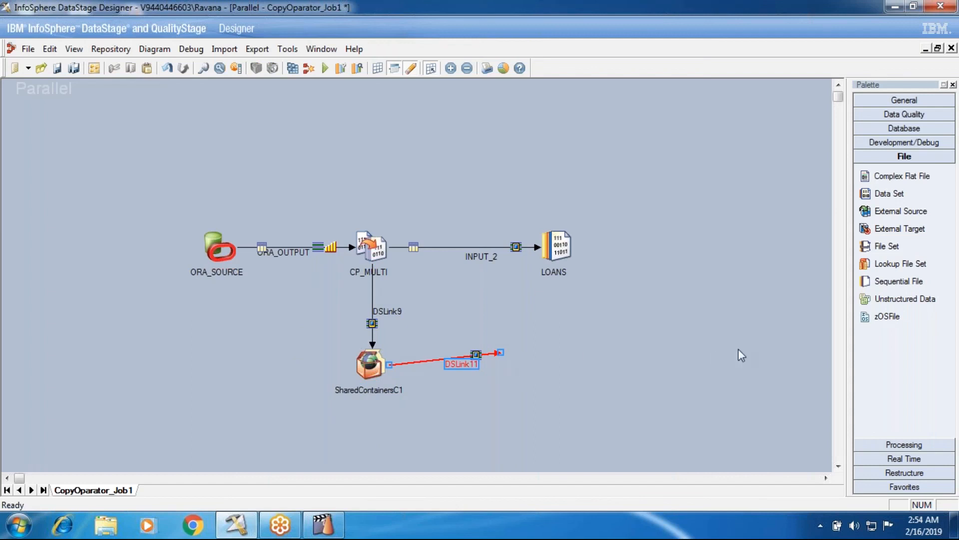
{"action": "left_click", "coordinate": [905, 130]}
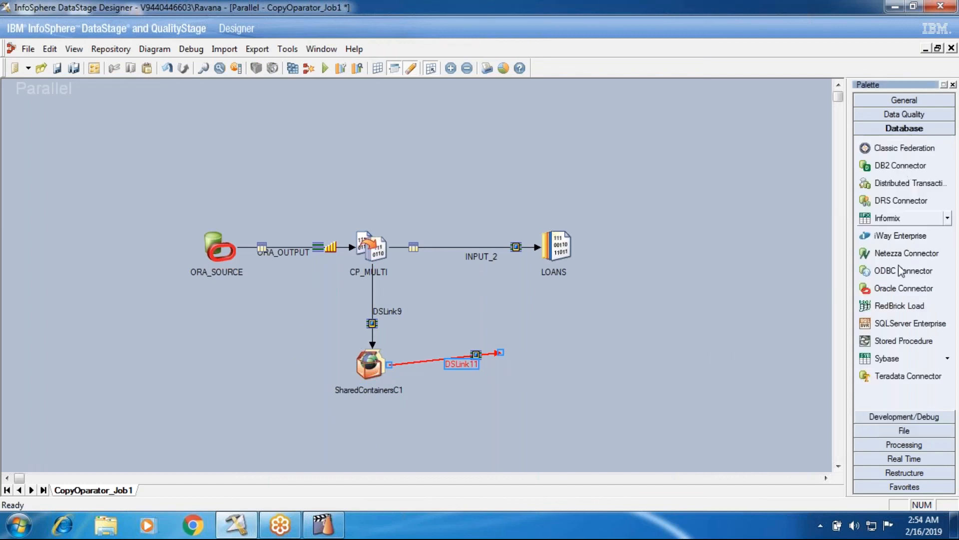
{"action": "left_click", "coordinate": [892, 414]}
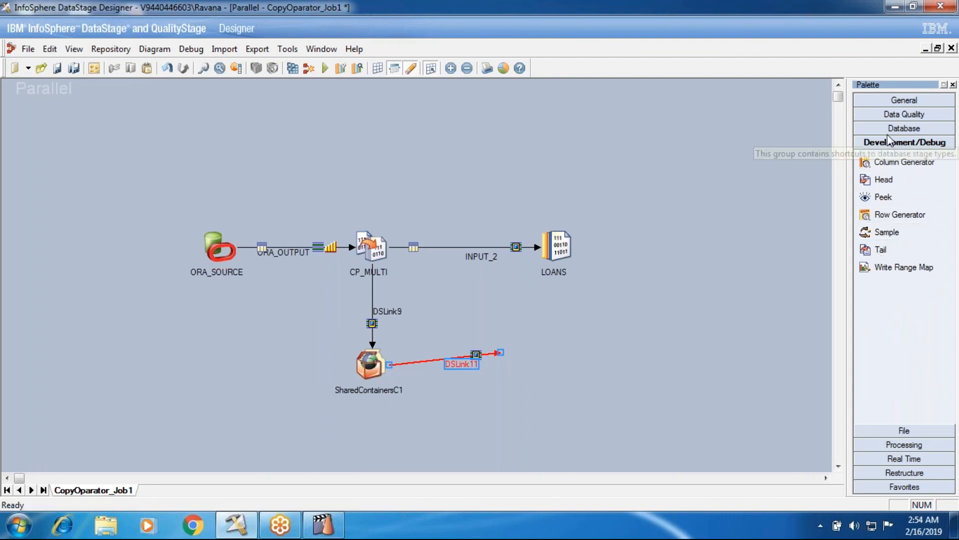
{"action": "left_click", "coordinate": [880, 444]}
{"action": "left_click", "coordinate": [894, 156]}
{"action": "left_click_drag", "start_coordinate": [892, 194], "coordinate": [568, 368]}
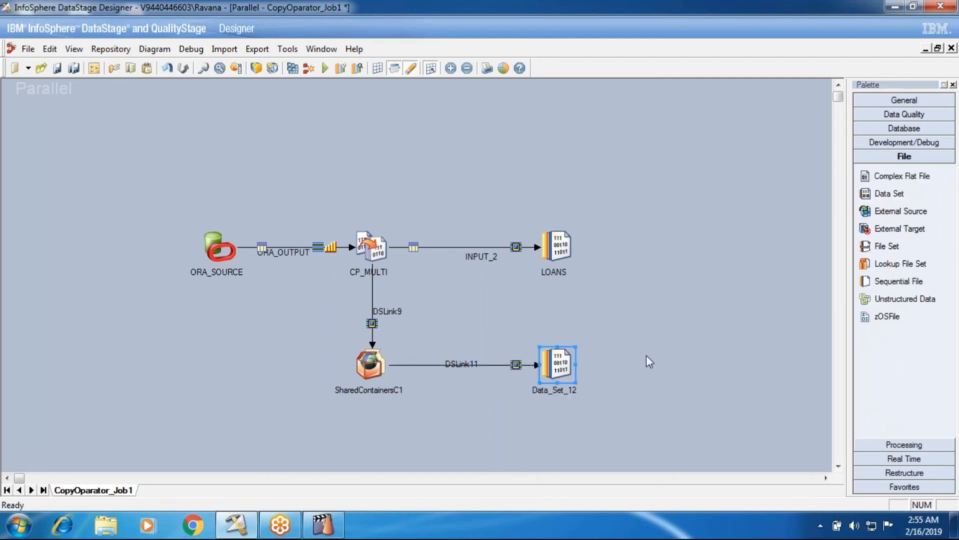